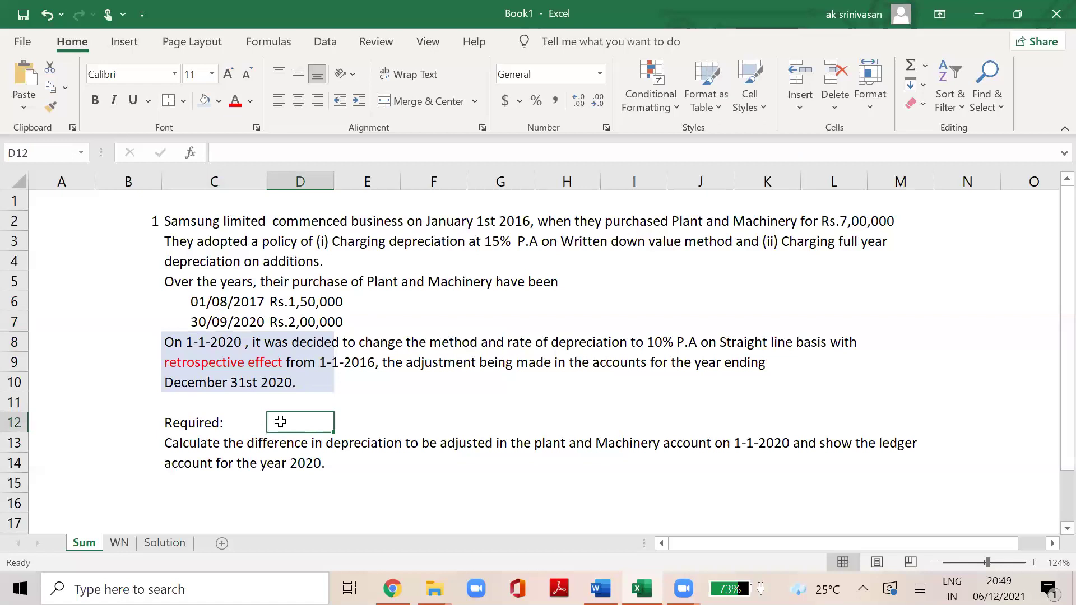
Review the plant and machinery additions and the policy change date in the problem statement on the Sum sheet.
click(322, 324)
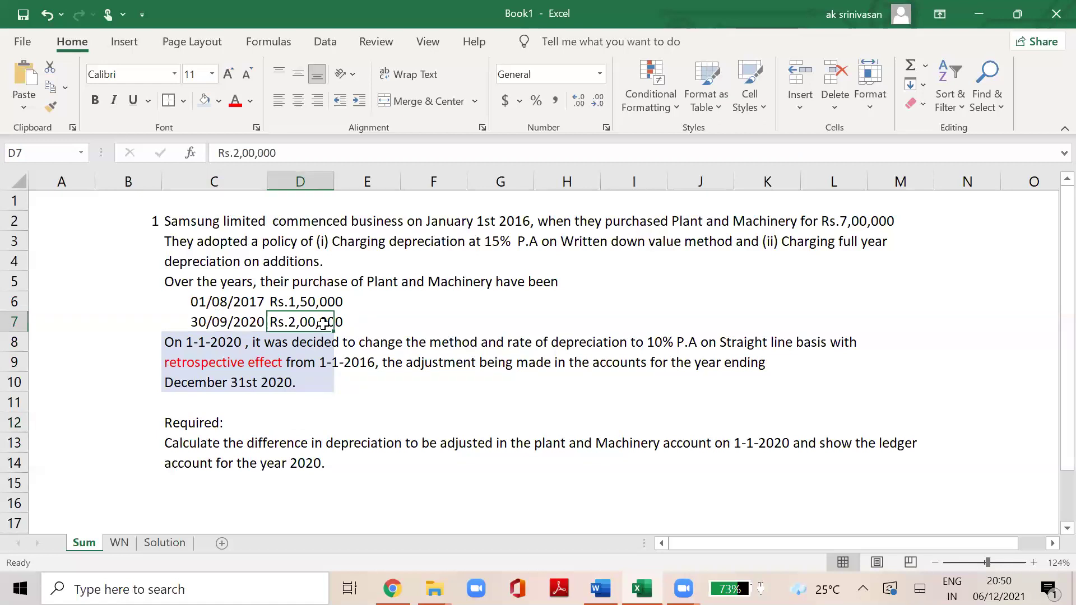
click(244, 317)
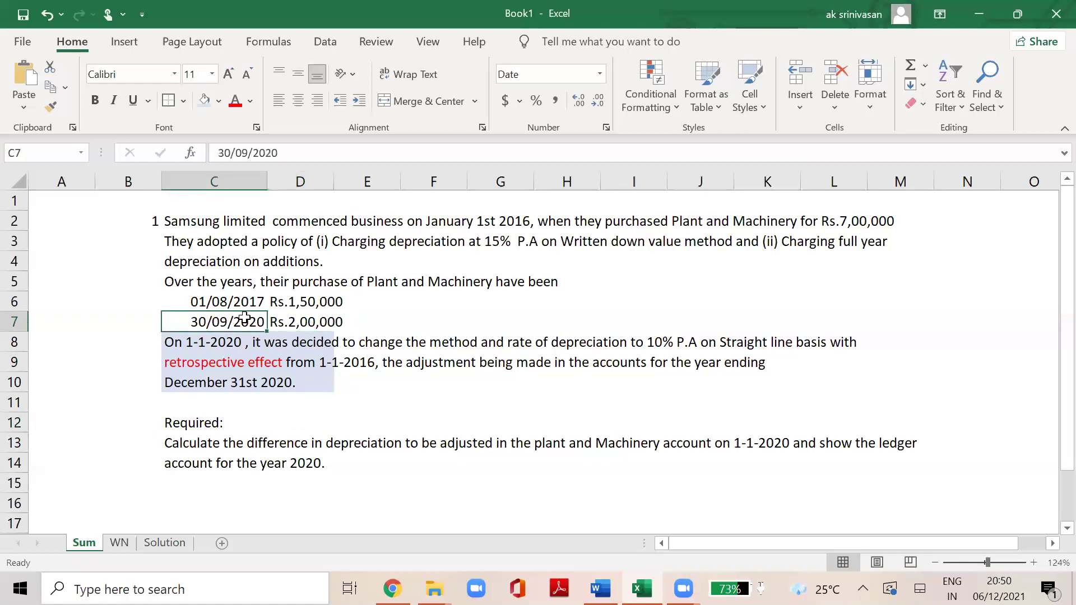
click(319, 324)
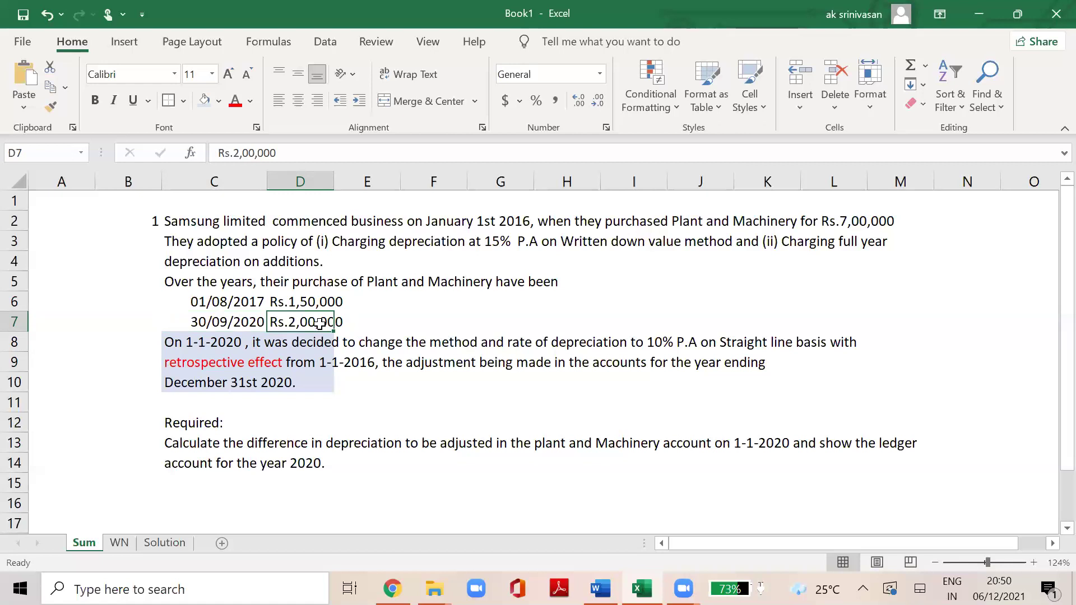
click(673, 344)
click(209, 348)
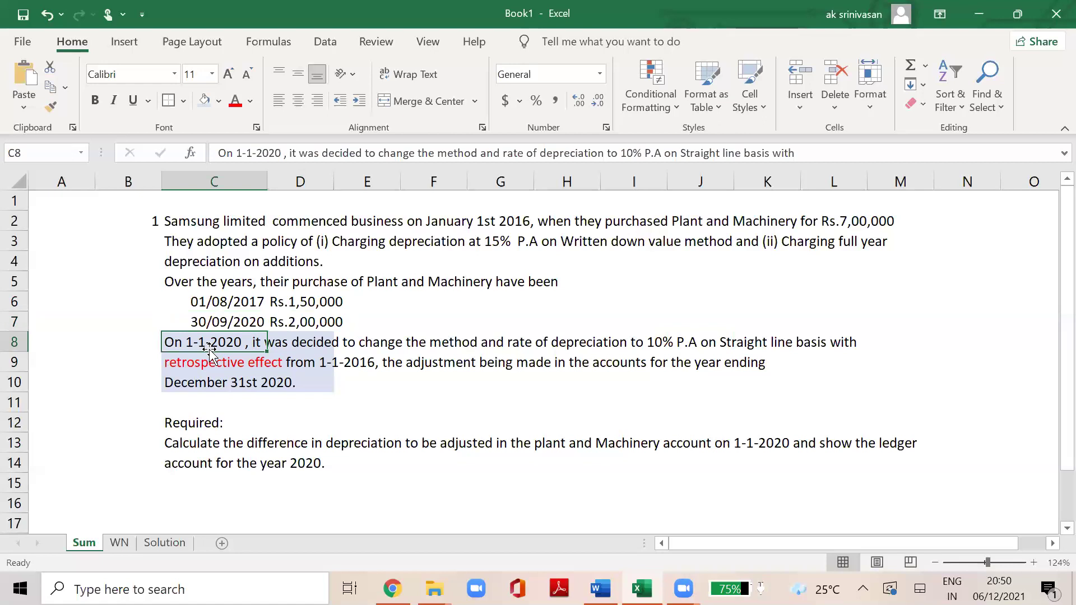
click(325, 298)
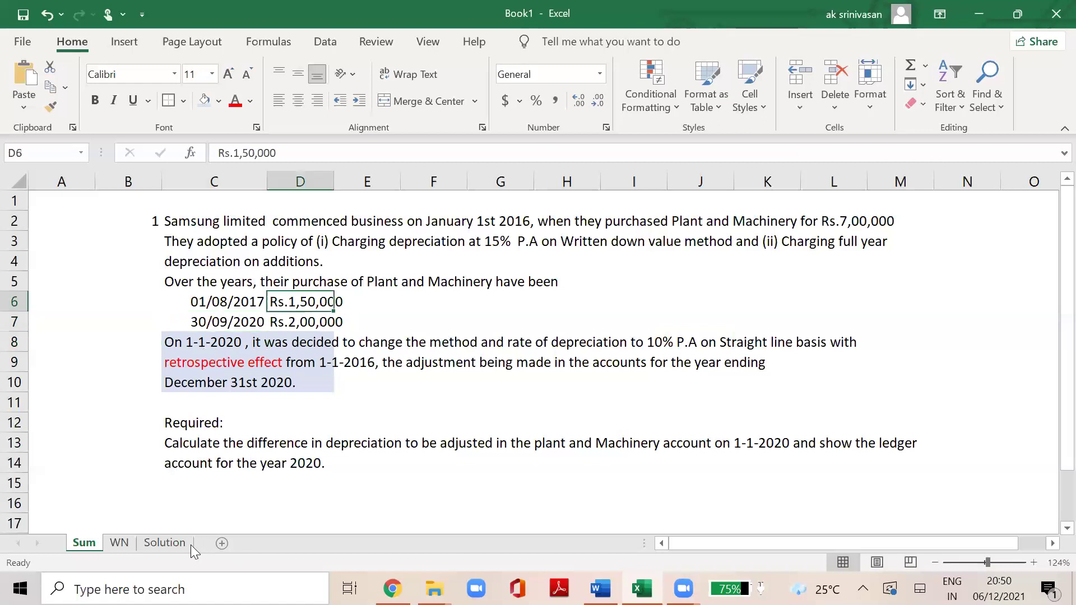
Compare the problem statement on the Sum sheet with the WDV depreciation tables on the WN sheet.
click(118, 542)
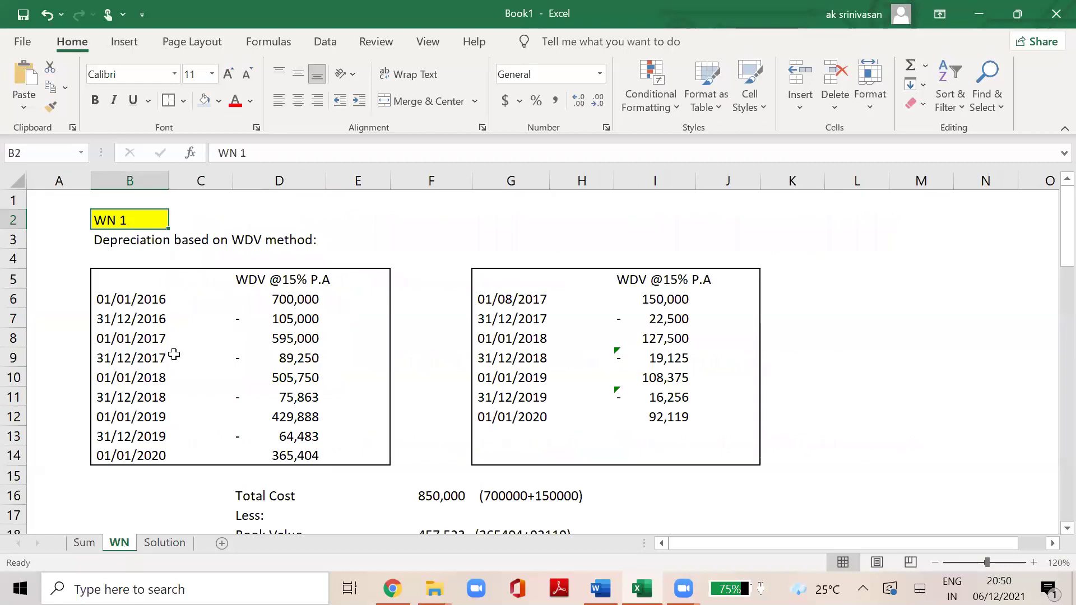
click(84, 542)
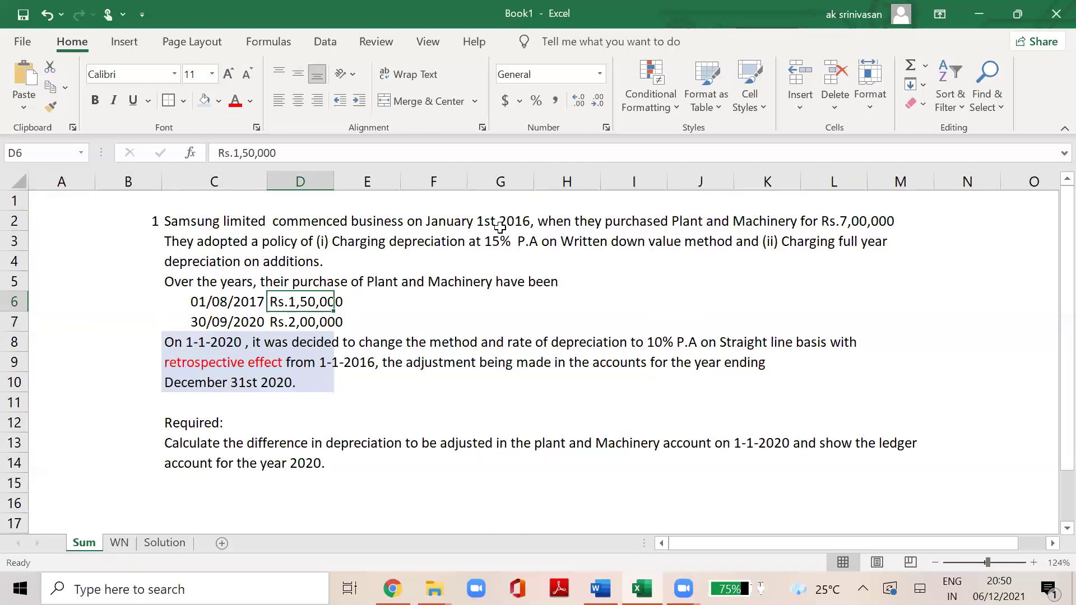
click(120, 541)
click(676, 301)
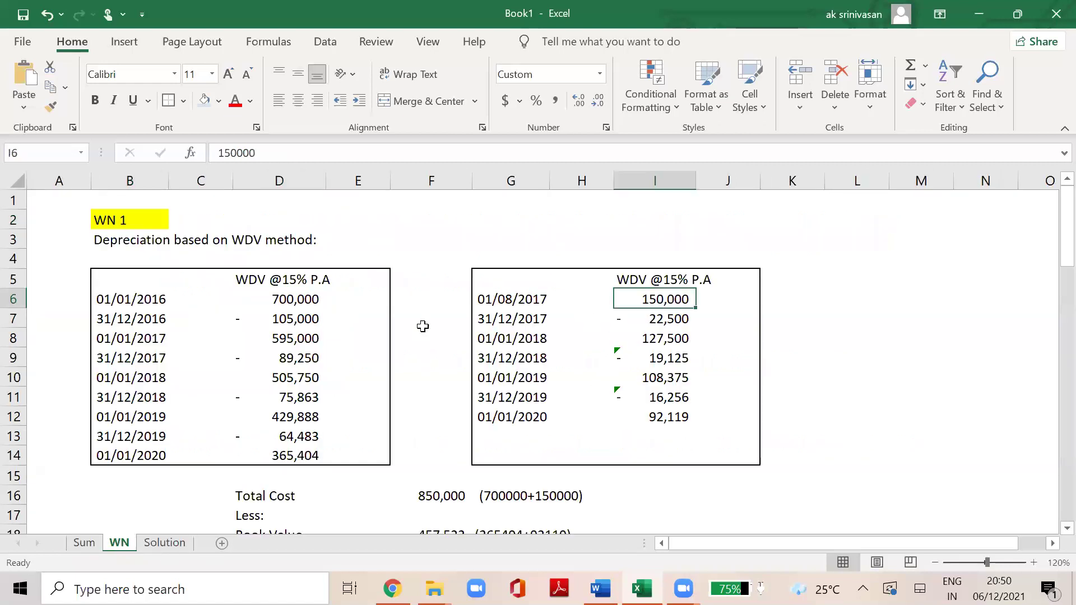
click(306, 285)
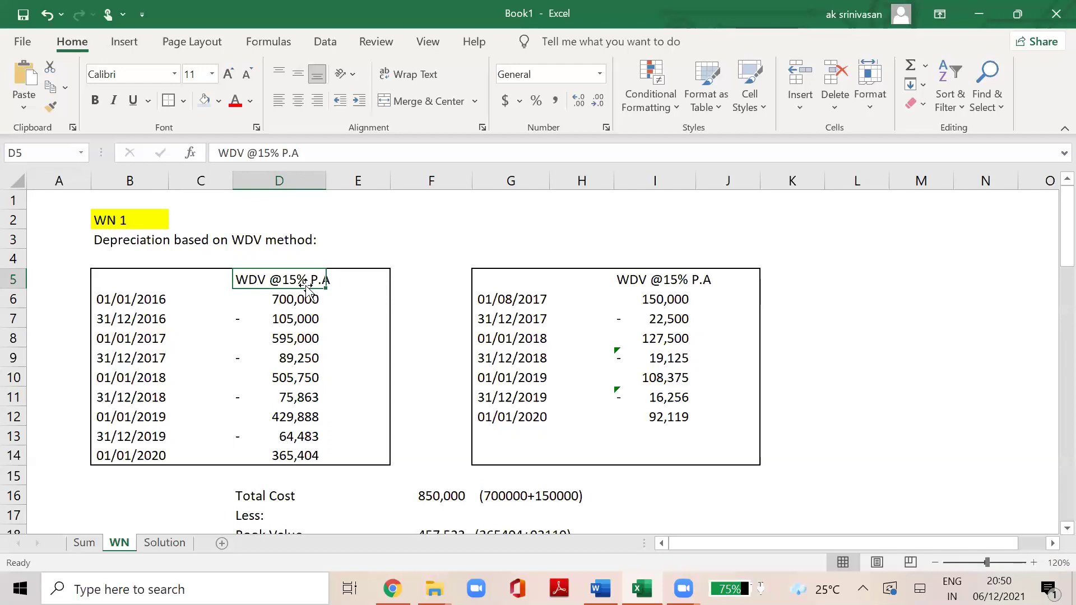
click(88, 545)
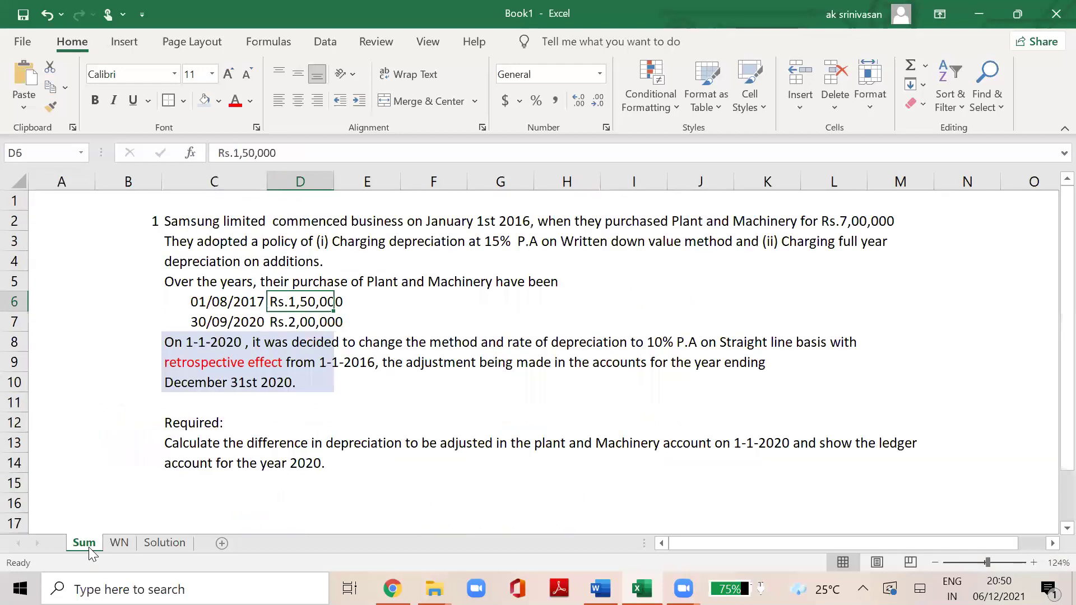
click(215, 344)
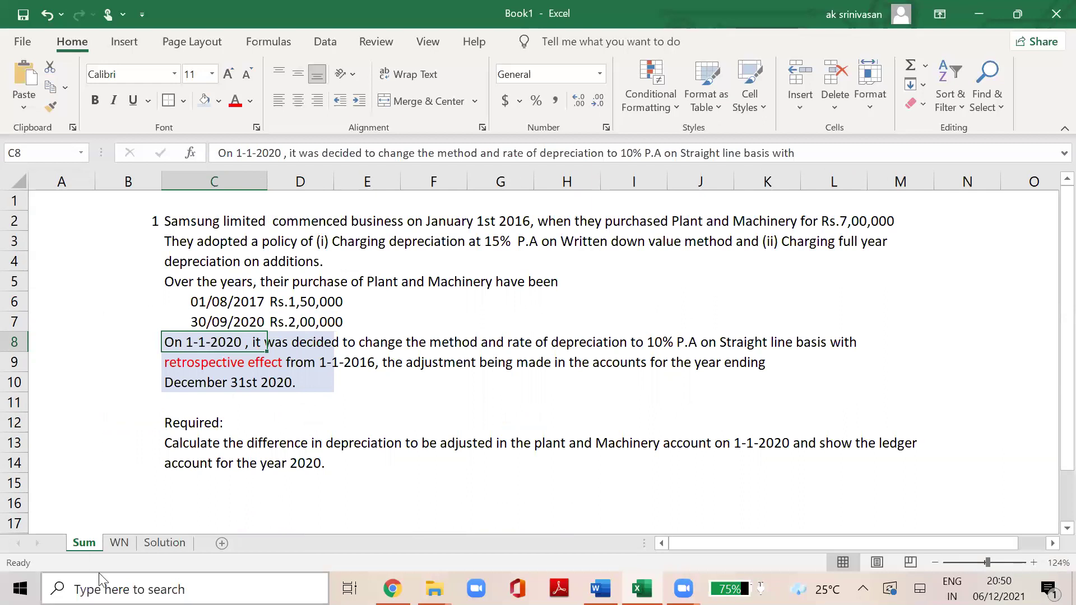
On the WN sheet, examine the purchase dates and starting costs of both WDV depreciation tables.
click(119, 543)
click(147, 440)
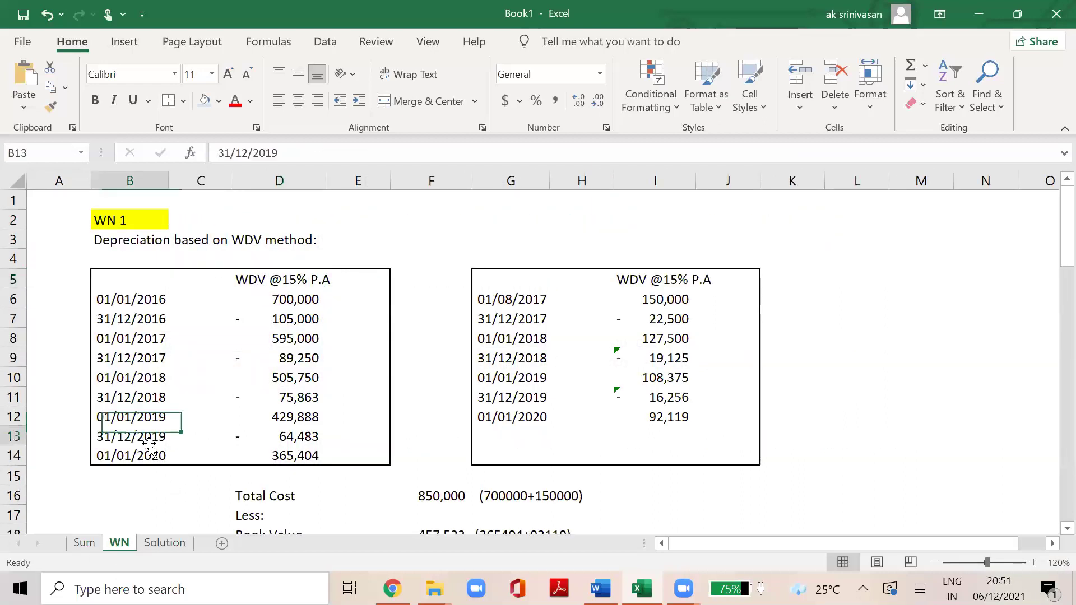
click(308, 298)
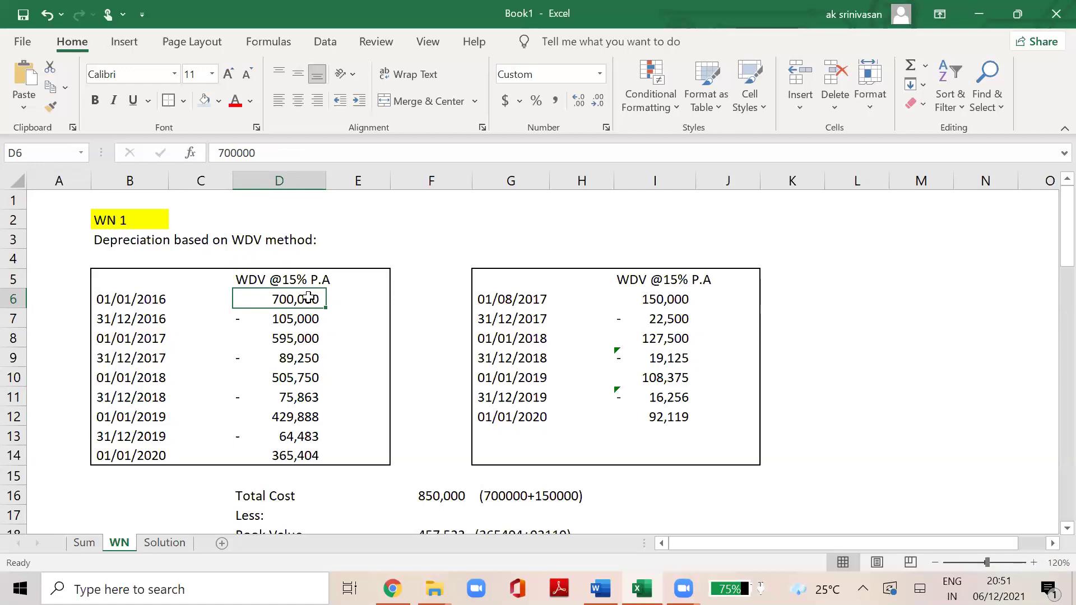
click(154, 303)
key(Right)
key(Right)
key(Right)
key(Right)
key(Right)
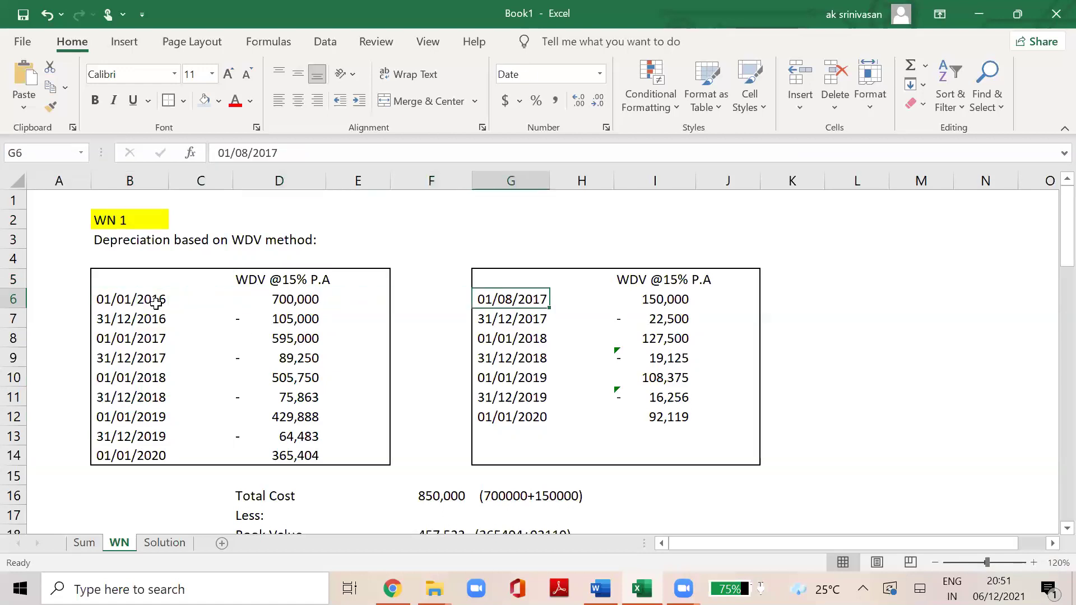
key(Right)
key(Right)
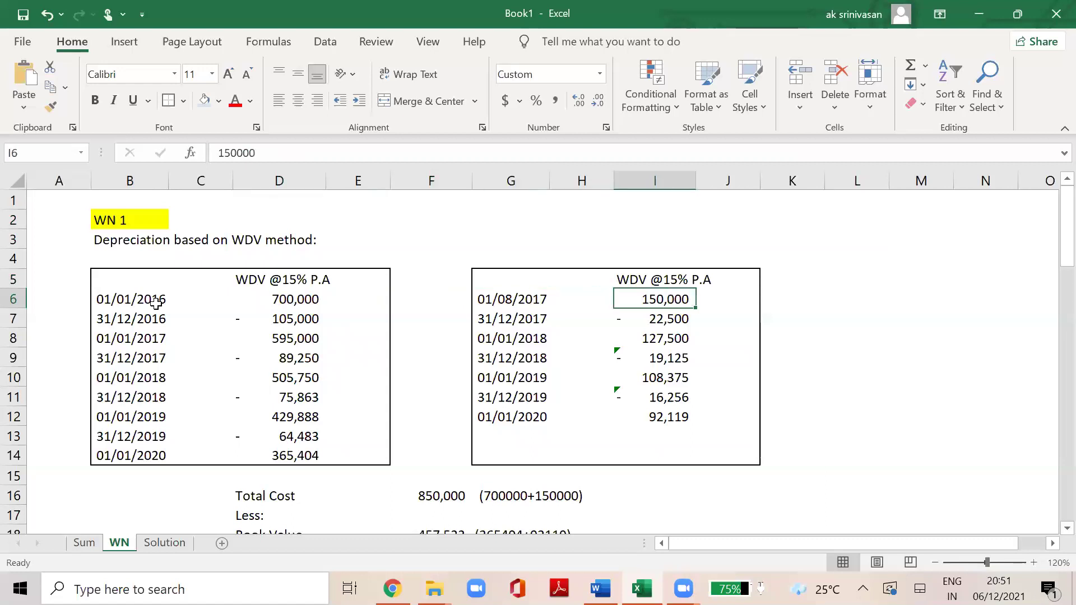
Inspect the original machine's cost, its 31/12/2016 depreciation formula and its 01/01/2017 written down value.
click(289, 320)
key(Down)
key(Down)
click(290, 321)
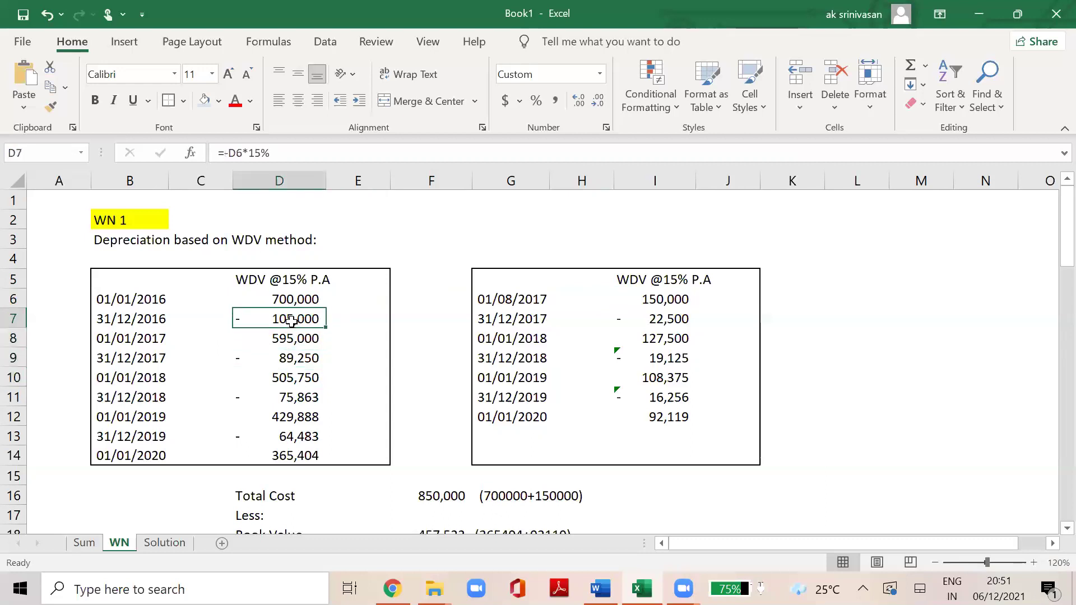
key(Up)
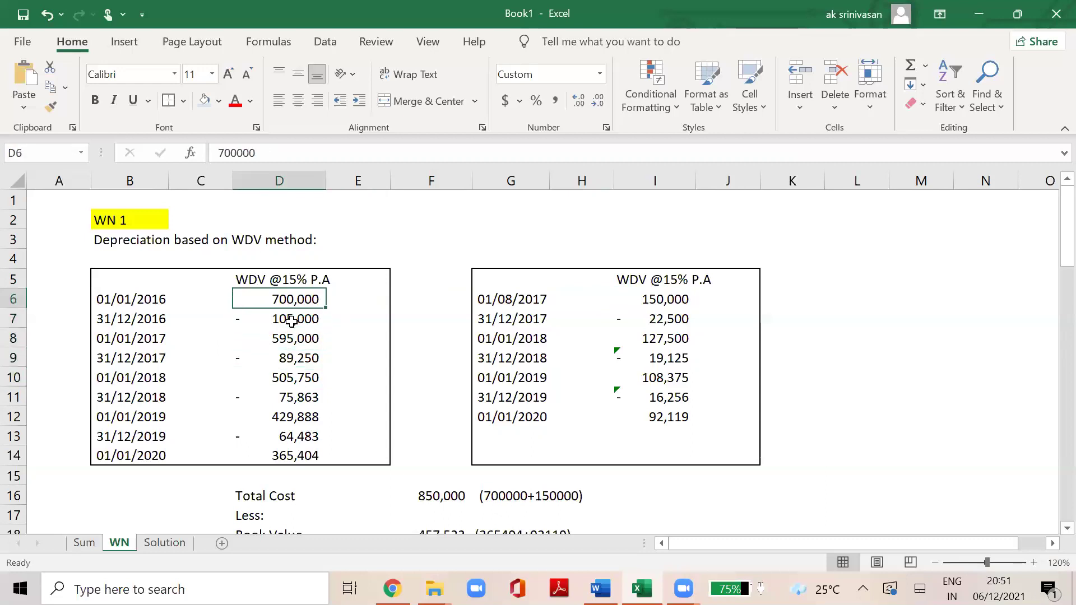
click(291, 321)
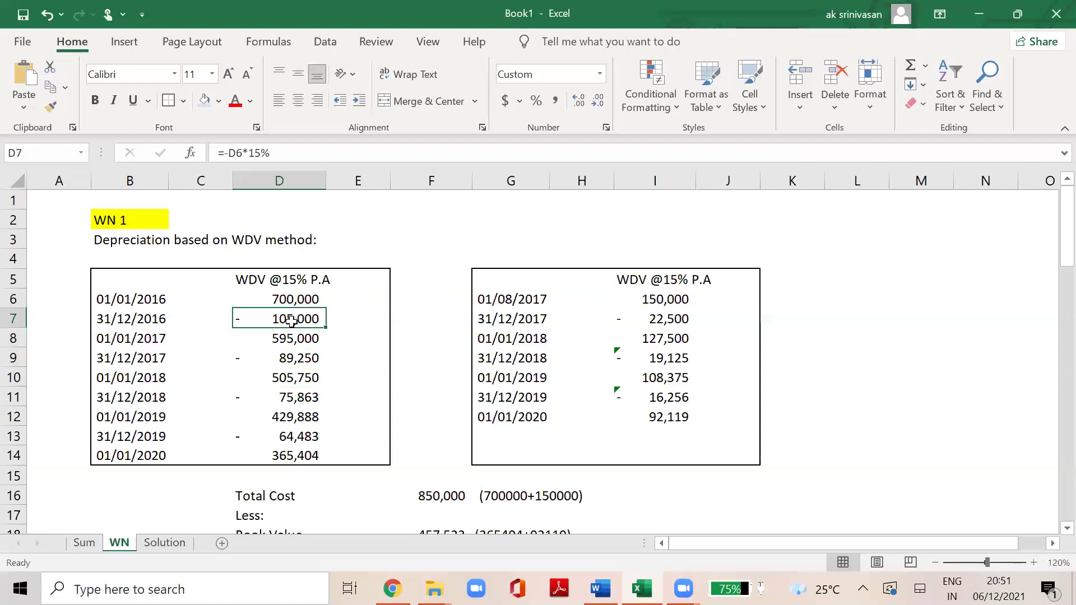
key(Up)
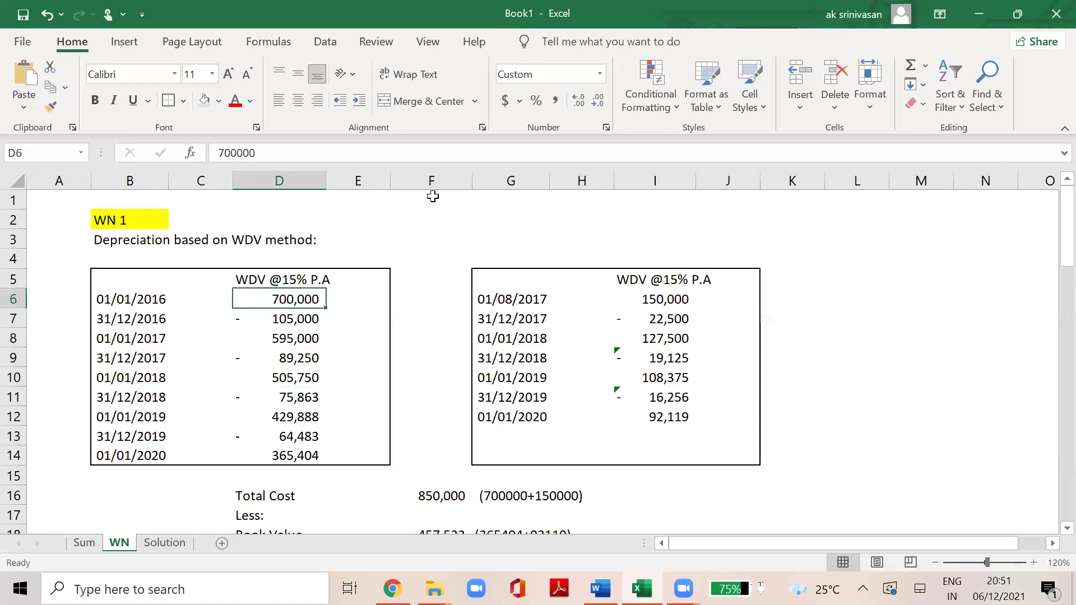
key(Down)
key(Down)
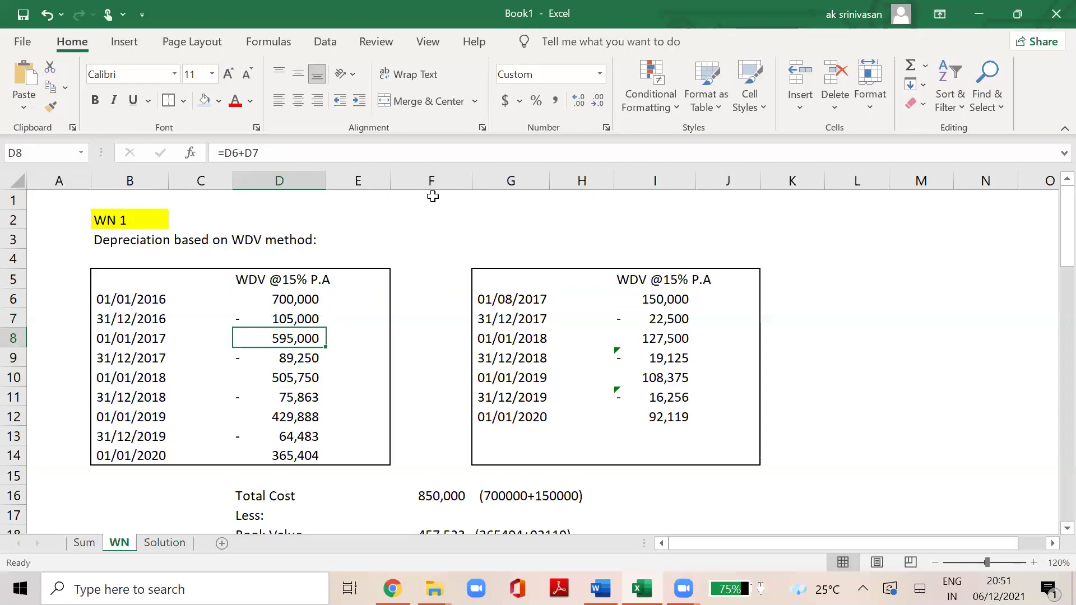
Inspect the original machine's 31/12/2017 depreciation formula and the resulting 01/01/2018 written down value.
key(Left)
key(Left)
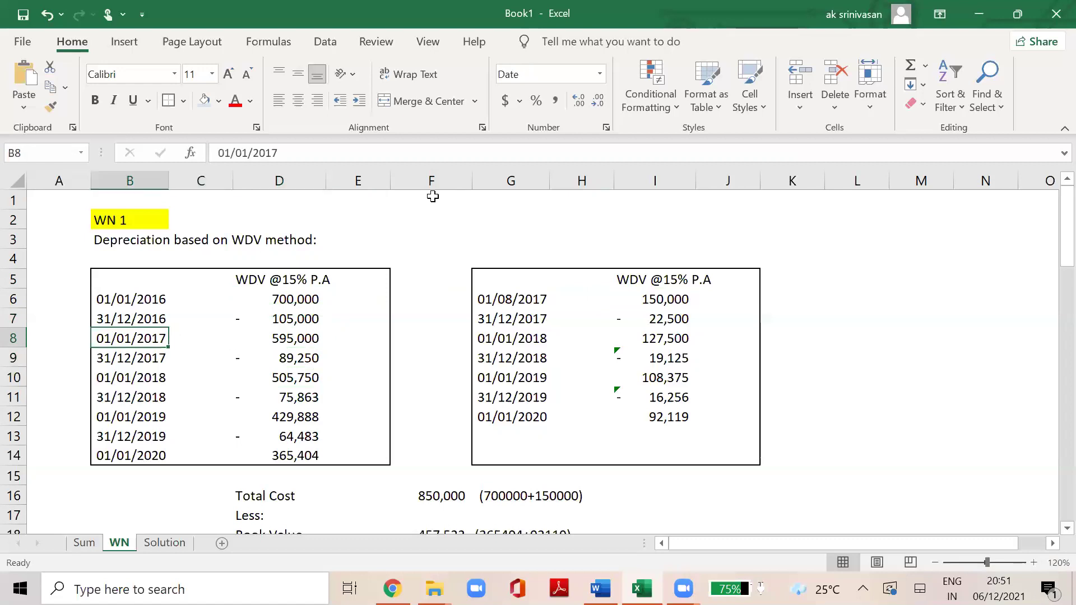
key(Down)
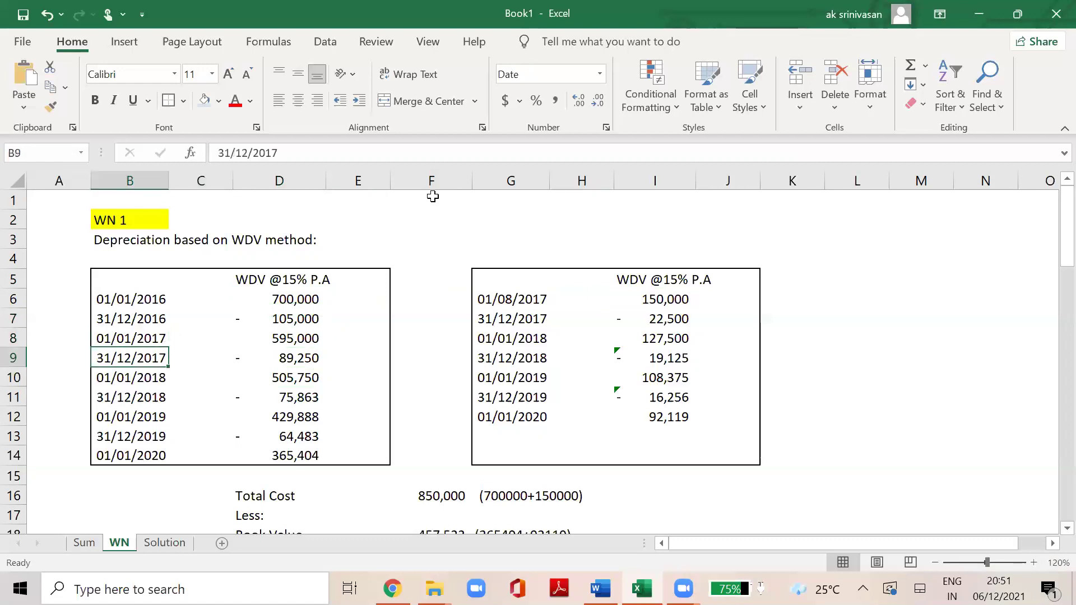
key(Right)
key(Right)
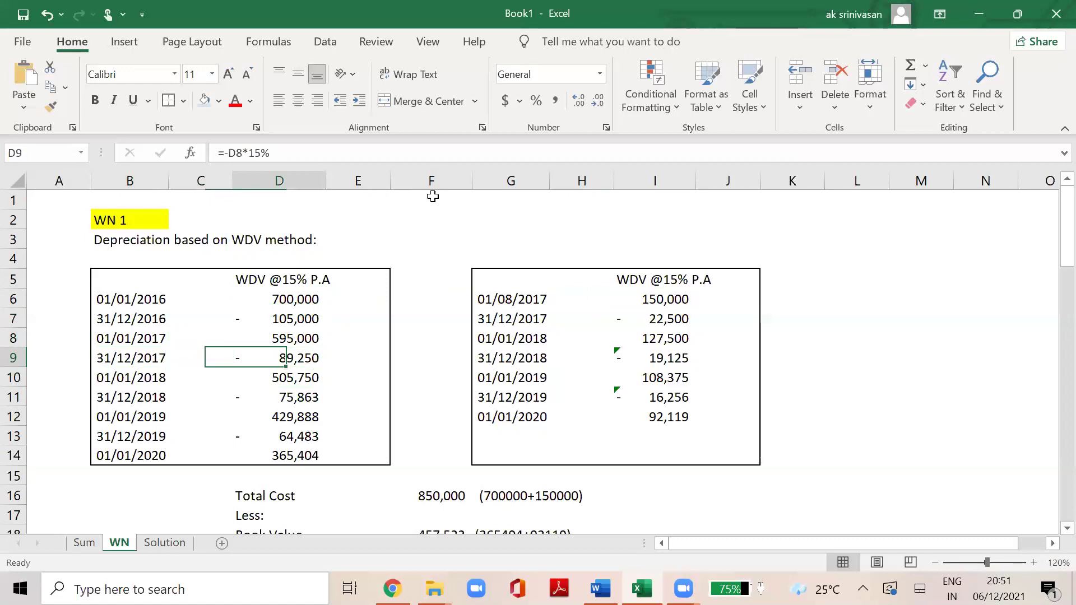
key(Up)
key(Down)
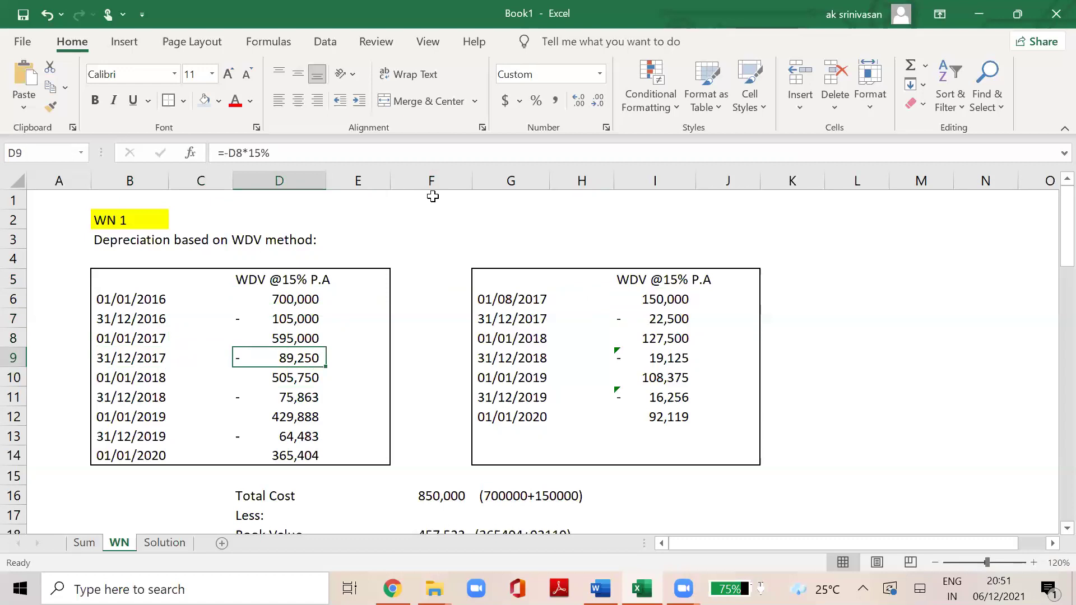
key(Down)
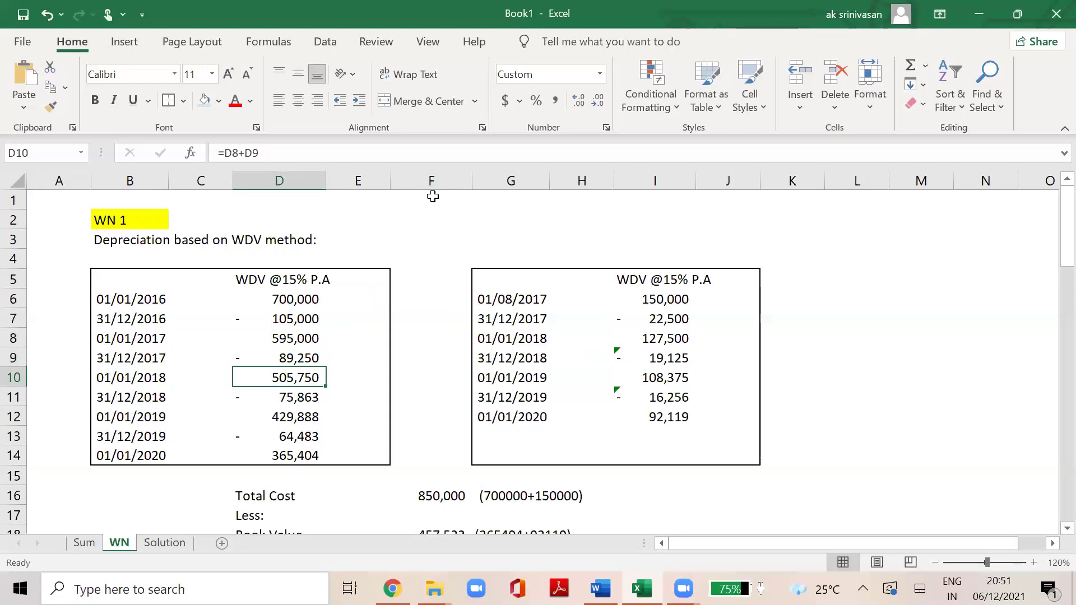
Trace the original machine's depreciation formulas for 2018 and 2019 through to its 01/01/2020 written down value.
key(Left)
key(Left)
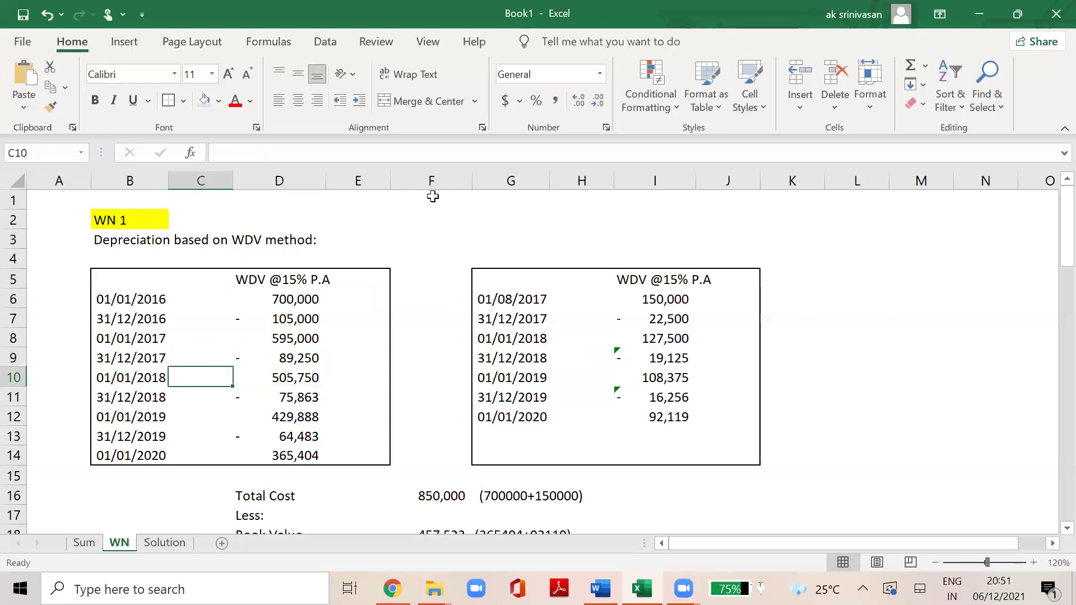
key(Down)
key(Right)
key(Right)
key(Up)
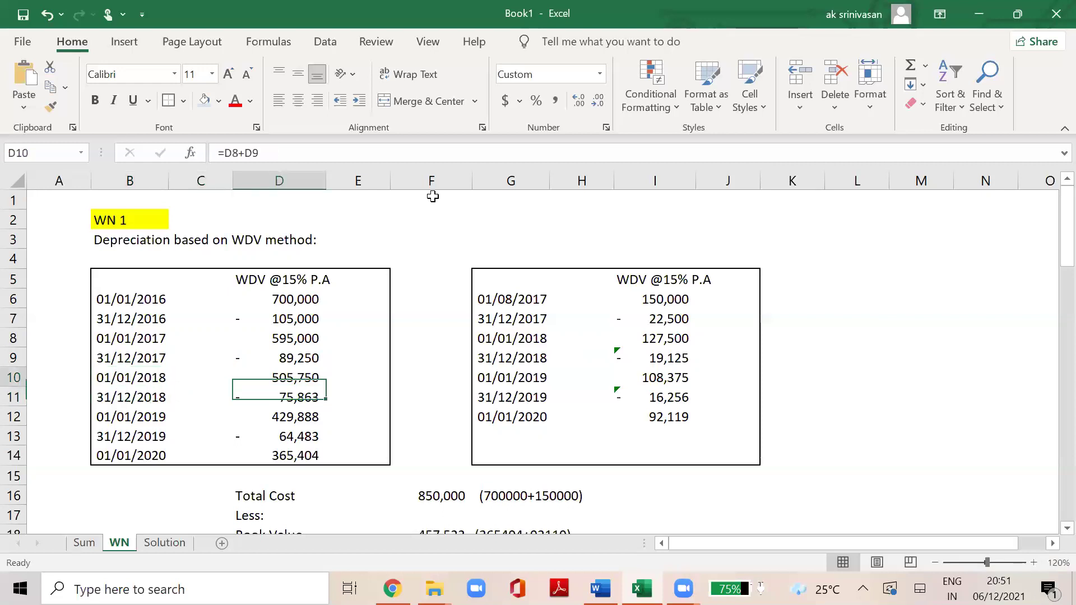
key(Down)
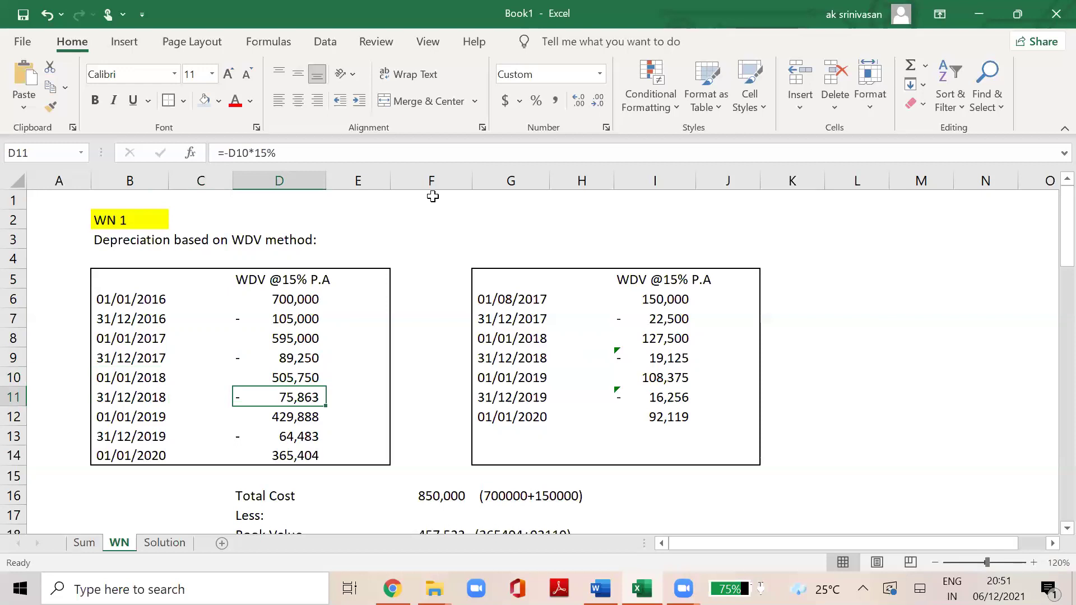
key(Down)
key(Down)
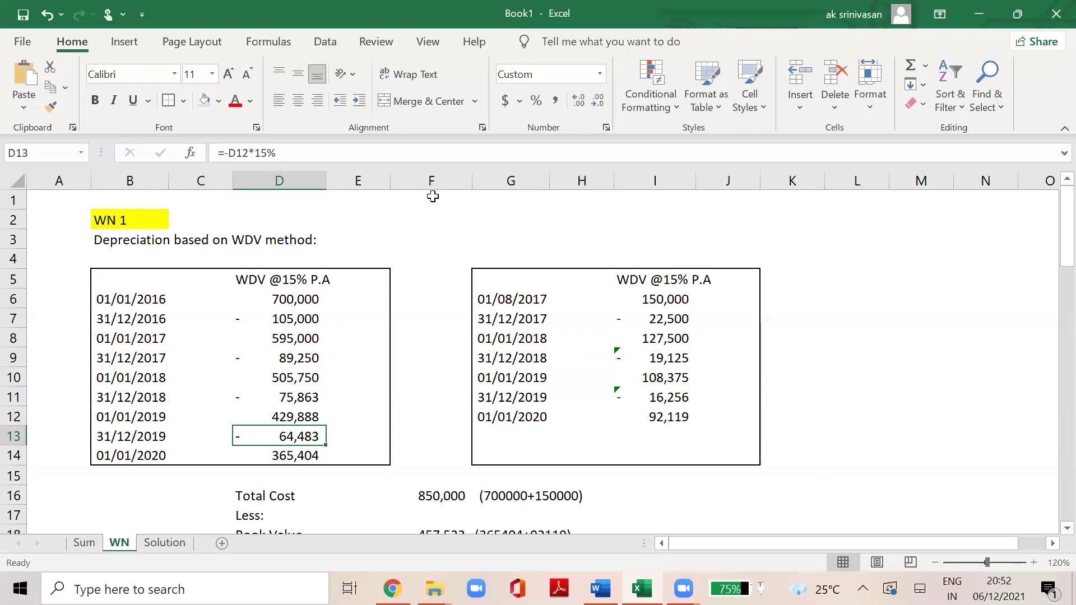
key(Up)
key(Down)
key(Down)
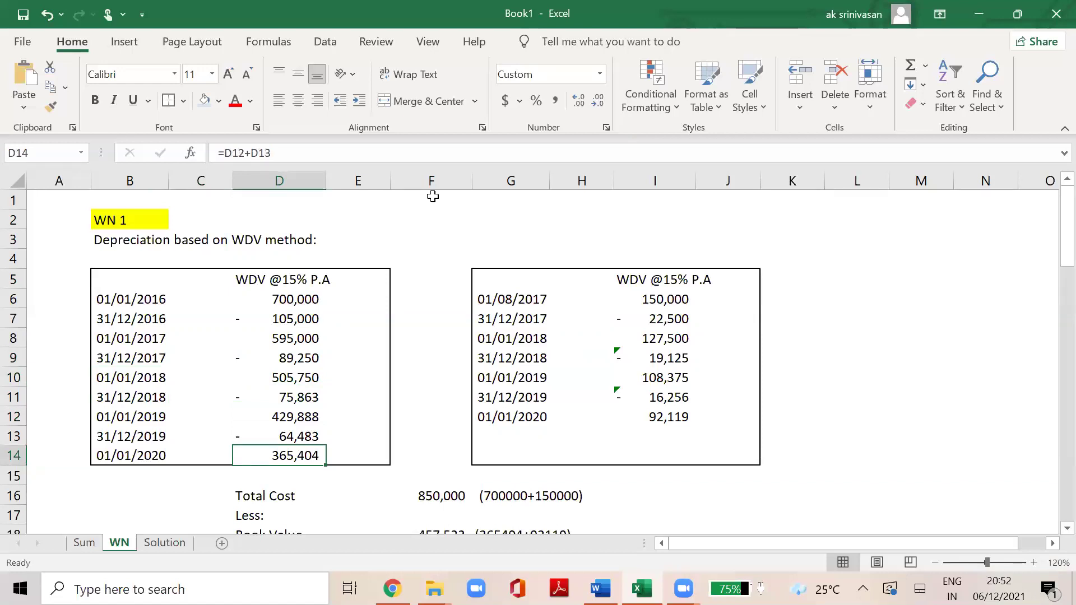
Compare the original machine's starting cost with its written down value on 01/01/2020.
click(297, 300)
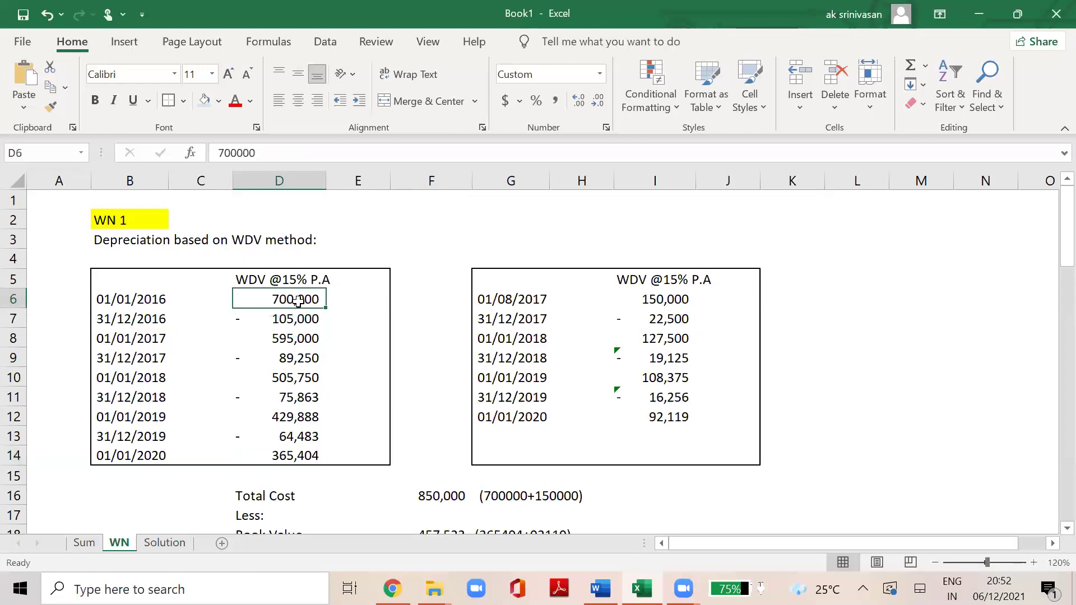
click(138, 459)
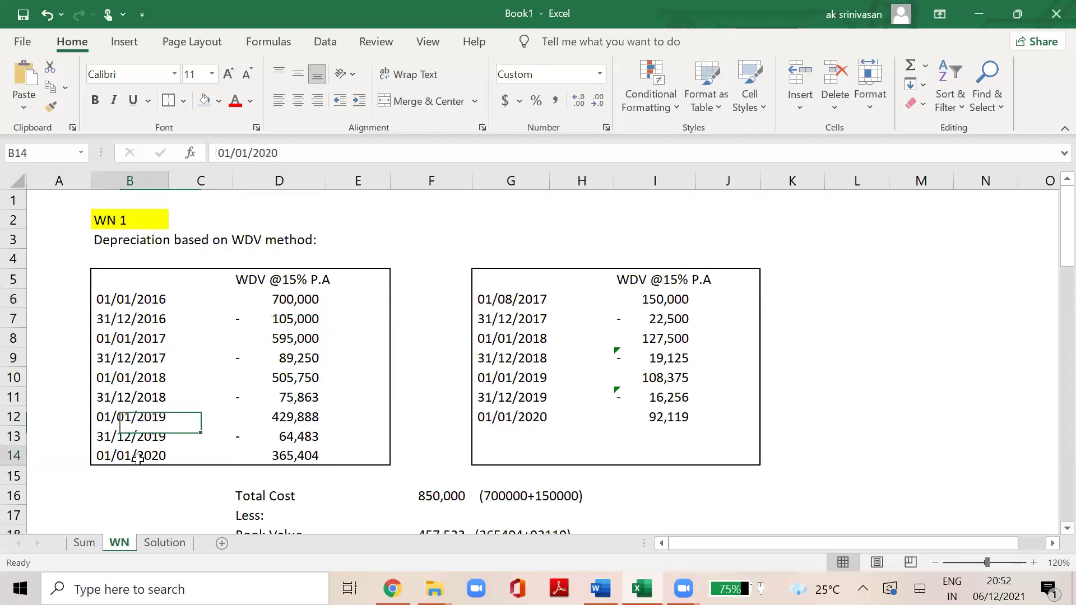
click(288, 454)
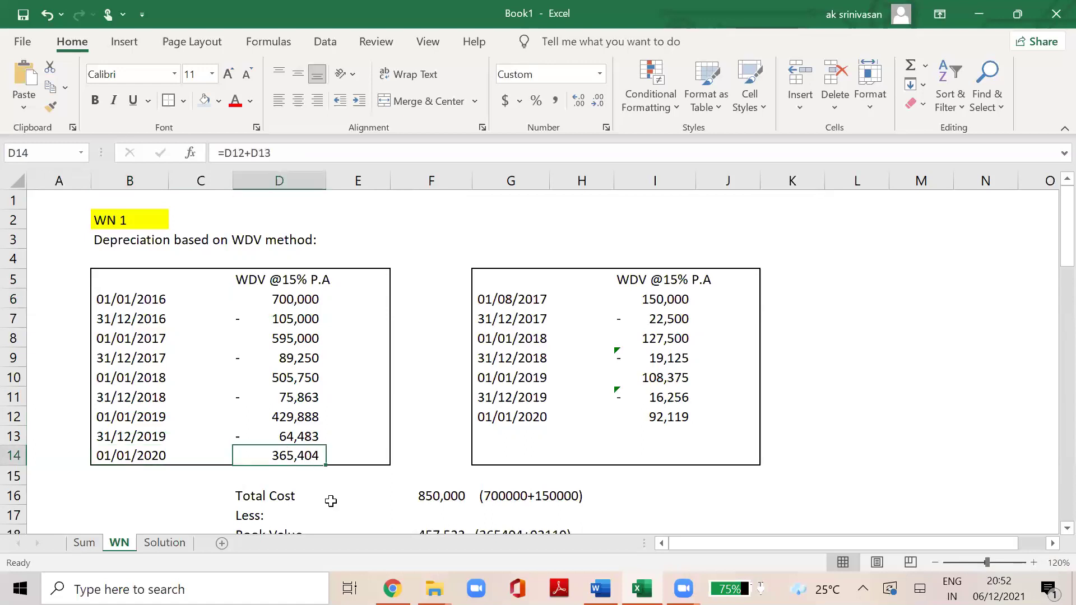
click(137, 487)
click(154, 455)
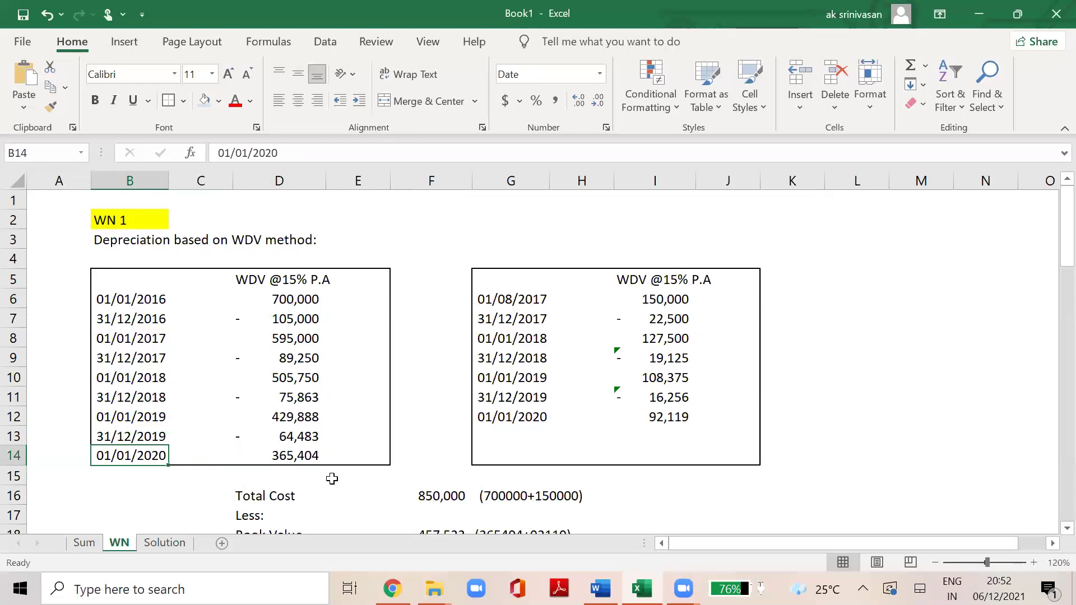
click(312, 456)
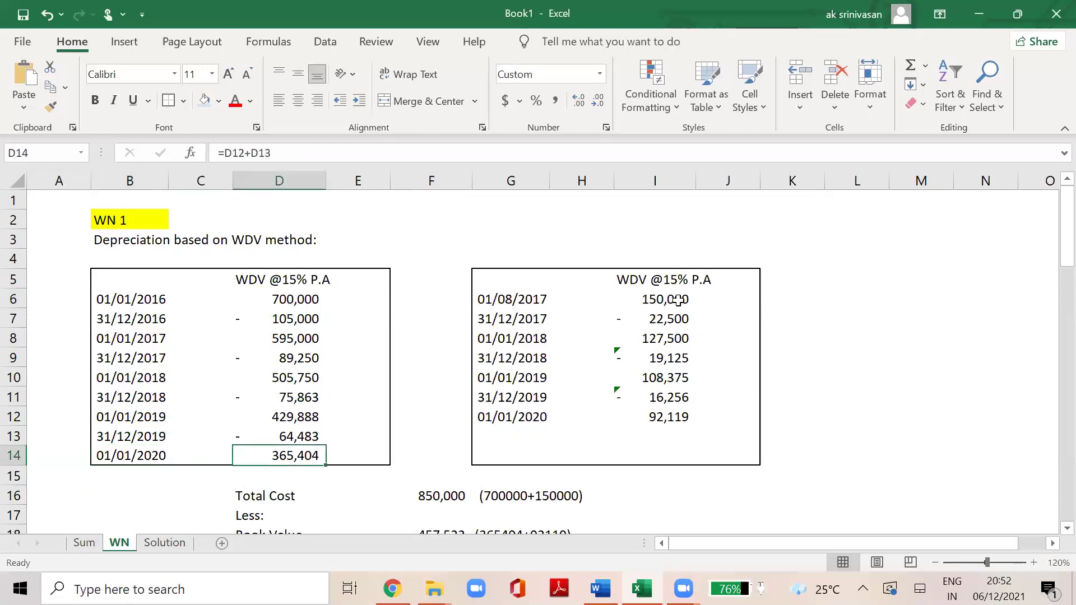
Inspect the second machine's 01/08/2017 purchase entry and its 31/12/2017 depreciation formula.
click(526, 303)
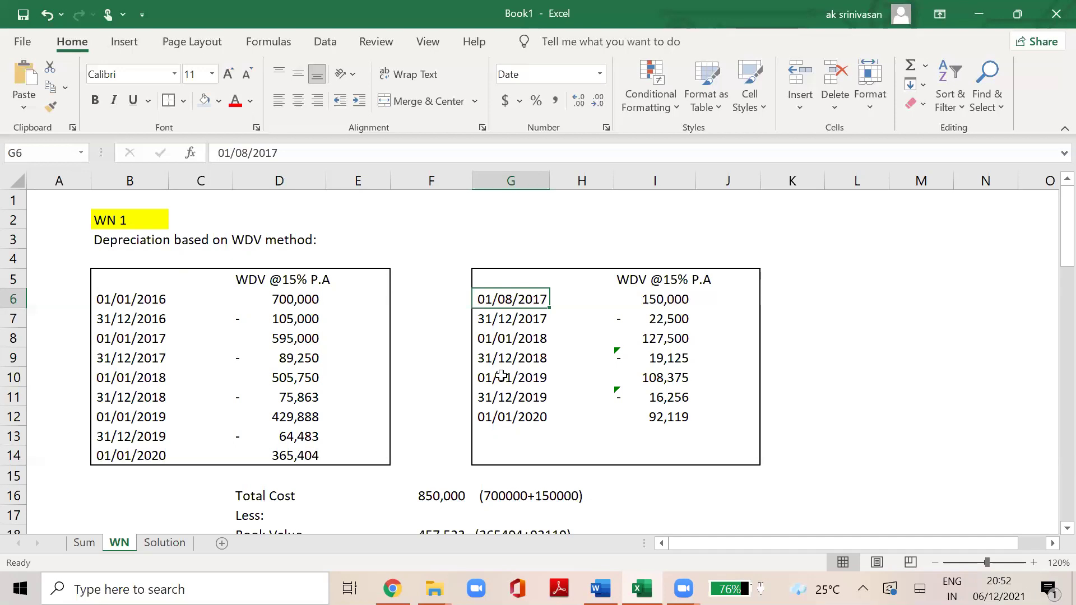
key(Right)
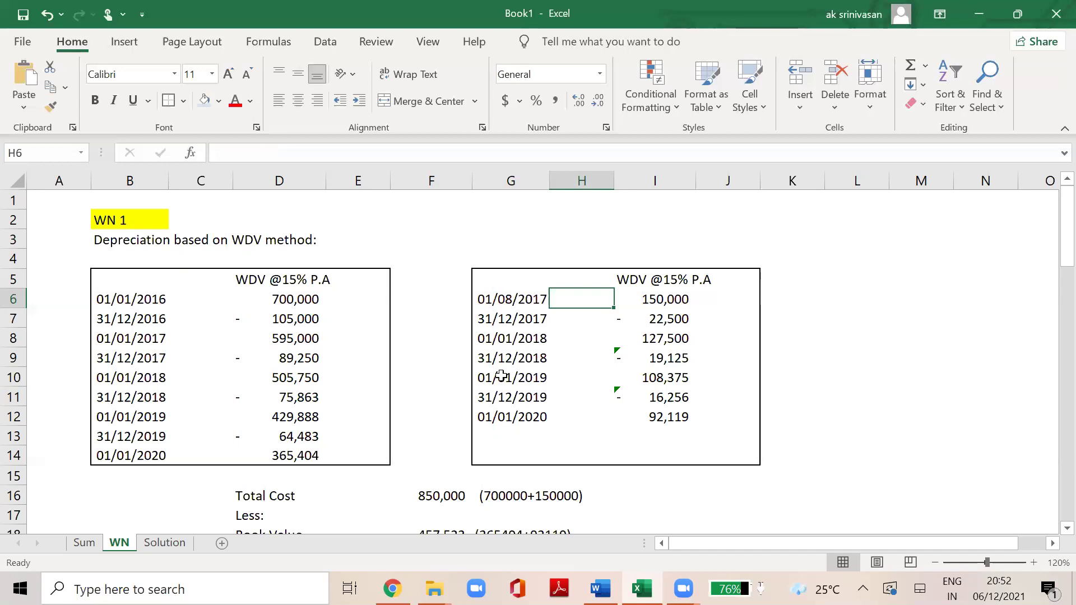
key(Left)
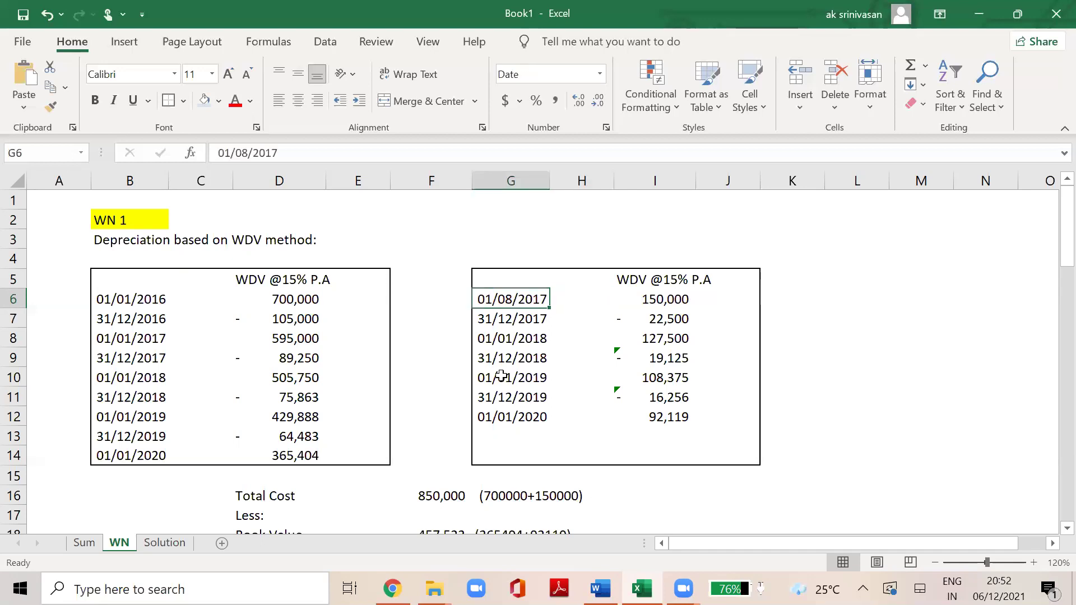
key(Down)
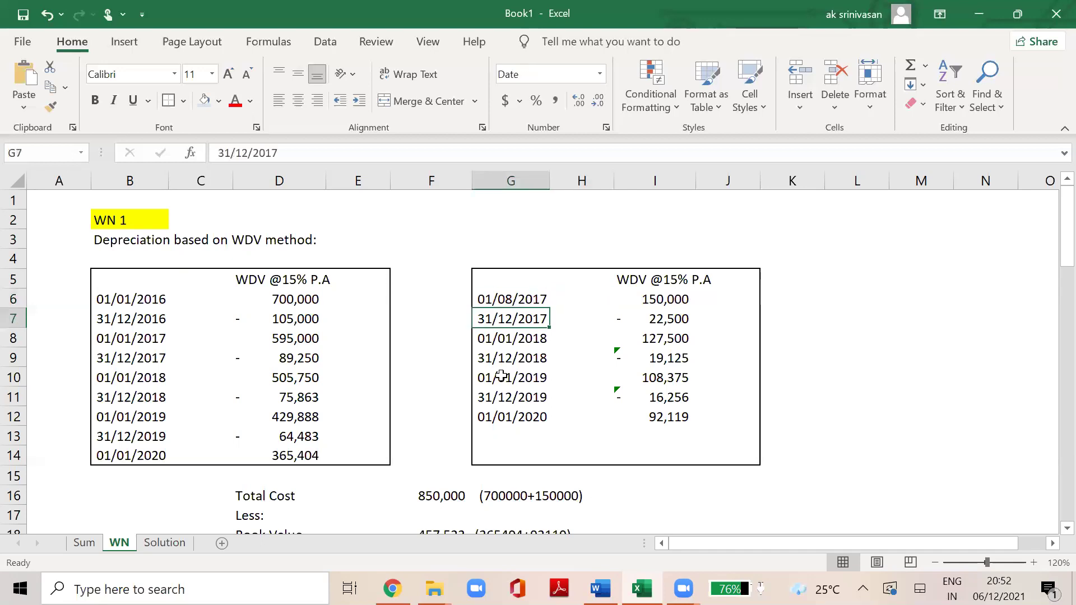
key(Right)
key(Right)
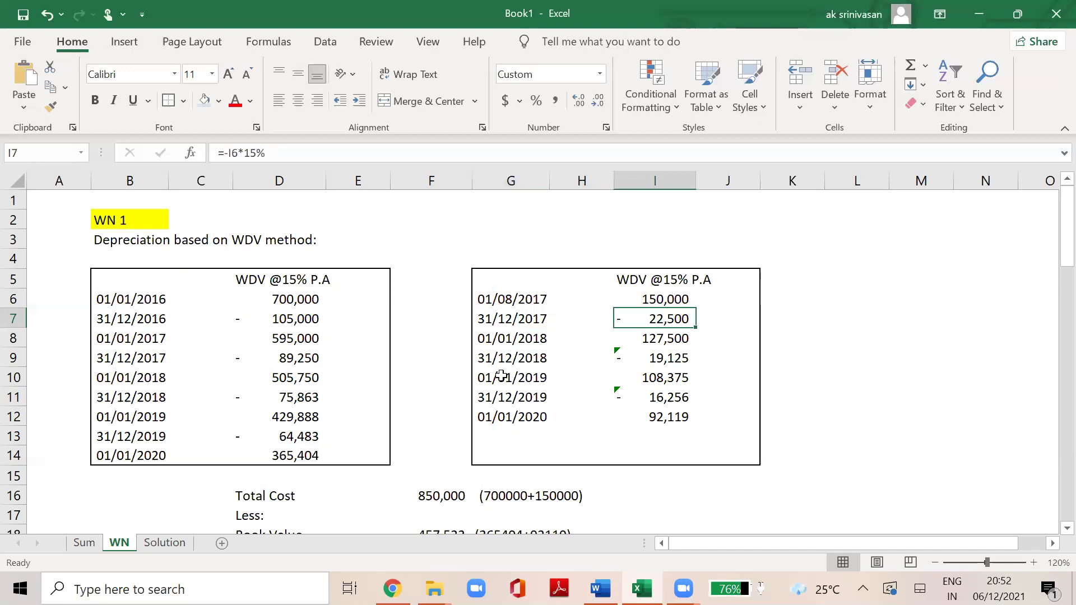
Calculate five months' depreciation on the second machine in cell L6 with the formula =150000*15/100*5/12.
click(513, 302)
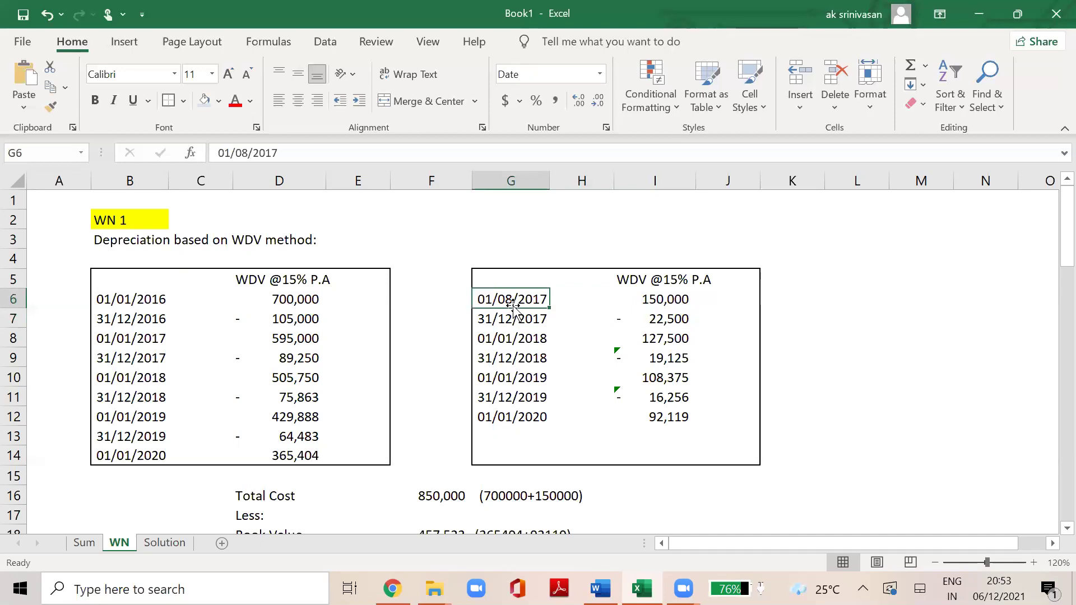
key(Right)
key(Right)
key(Right)
key(Right)
key(Right)
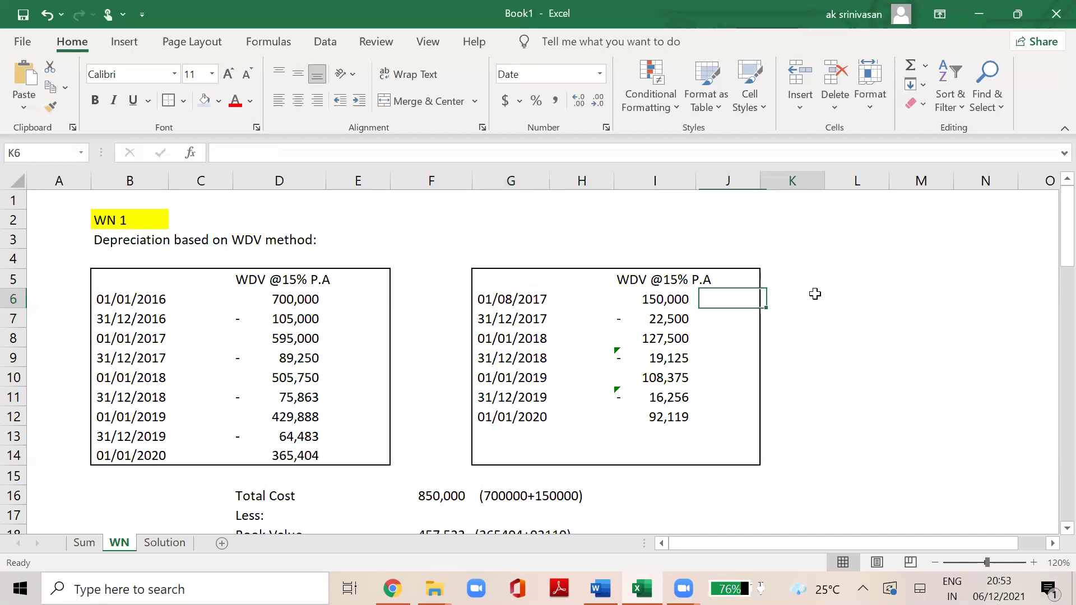
text(=15)
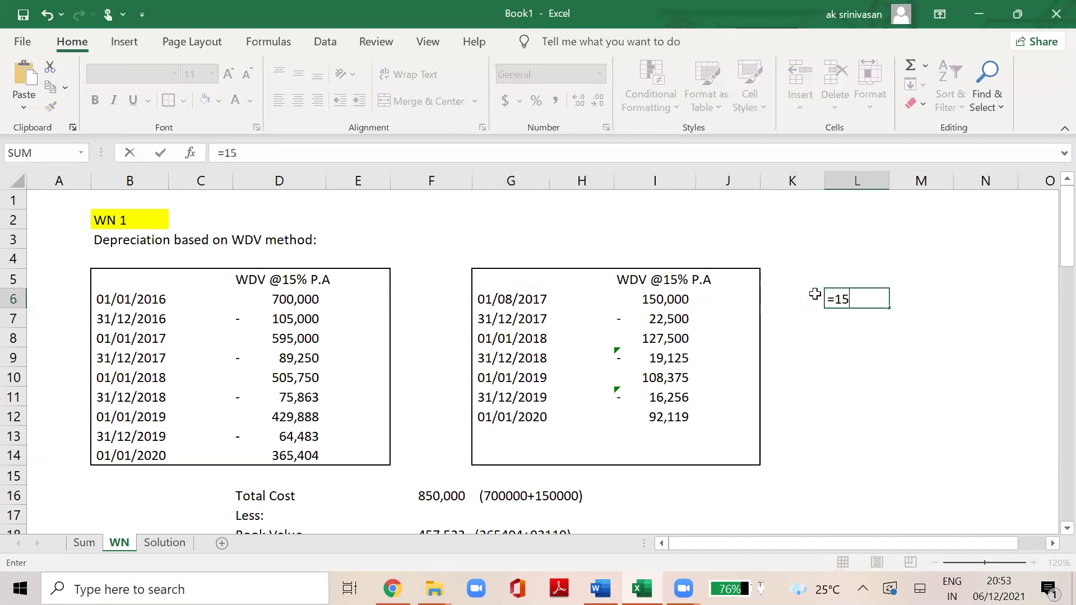
text(0000*15/100)
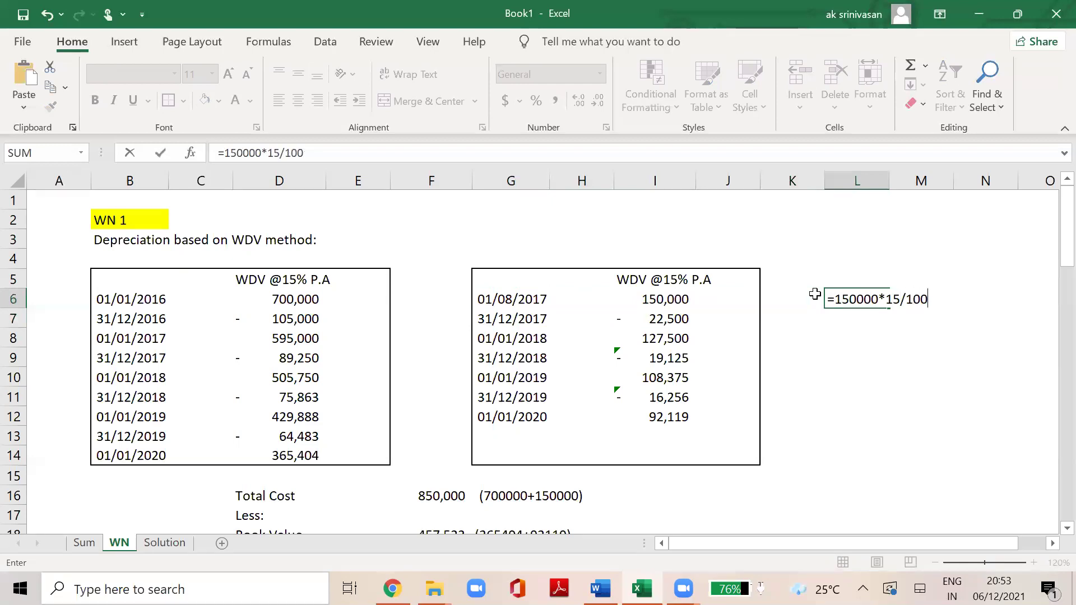
text(*5/1)
key(Return)
key(Up)
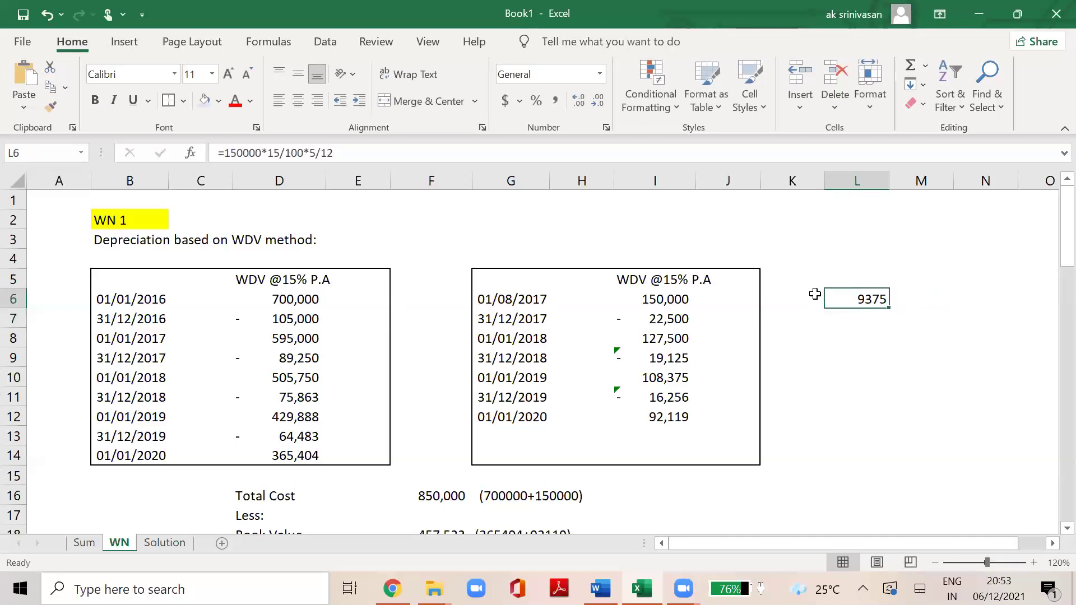
Compare the second machine's full-year 2017 depreciation with the five-month figure and recheck the depreciation policy on the Sum sheet.
click(681, 335)
click(678, 320)
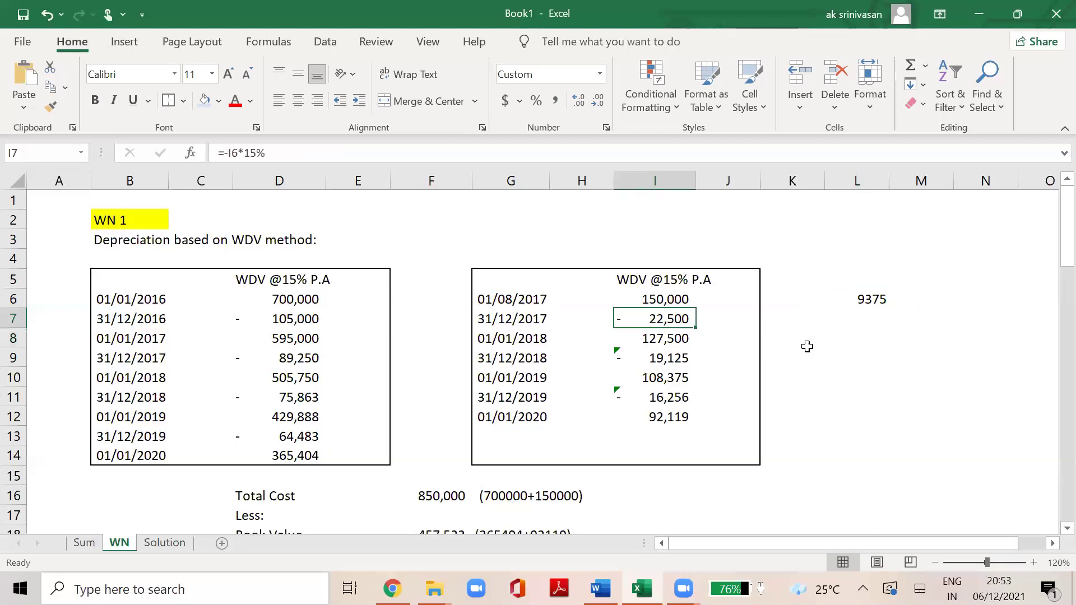
click(868, 299)
click(89, 544)
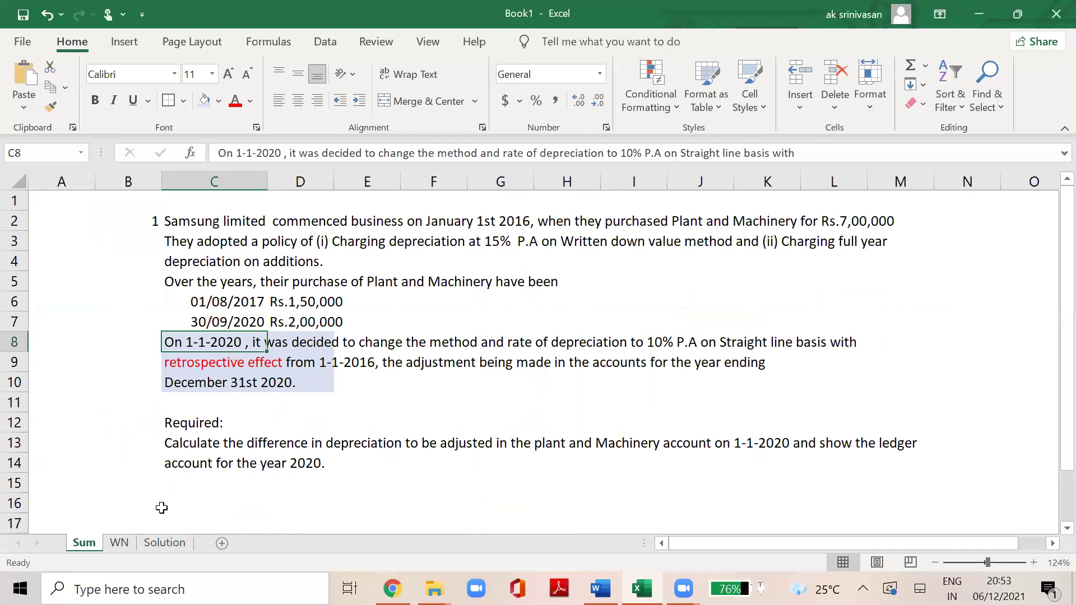
click(127, 542)
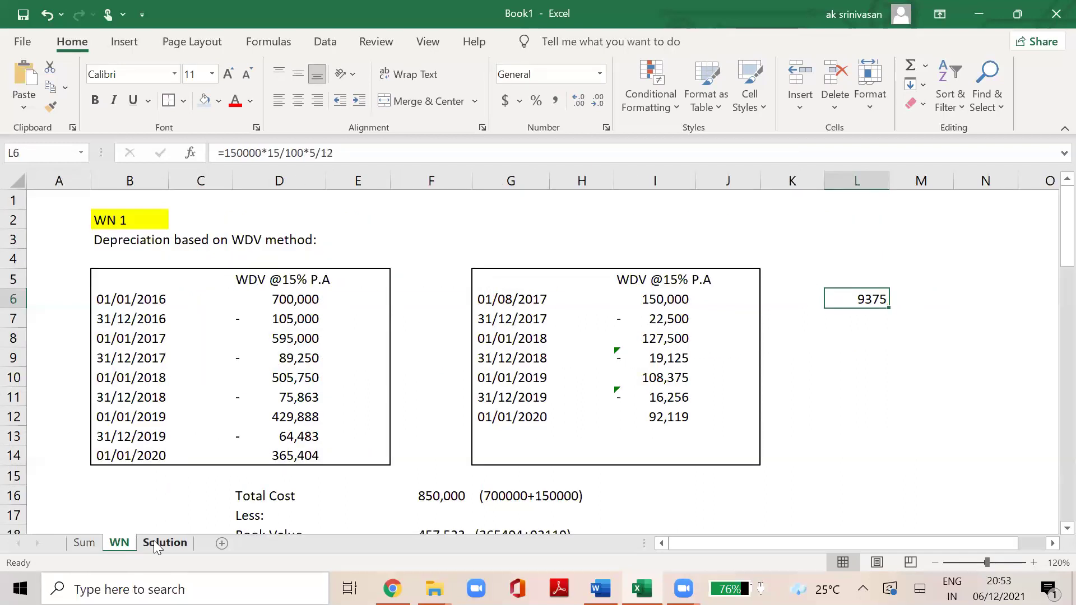
Review the second machine's purchase date and cost, and clear the five-month depreciation calculation from cell L6.
click(526, 305)
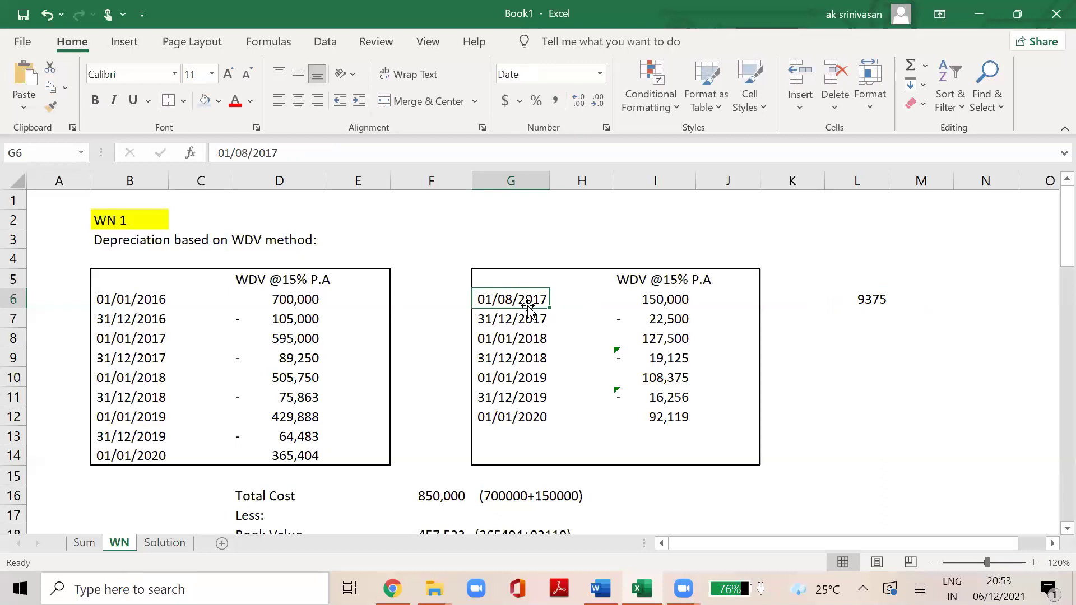
key(Right)
key(Right)
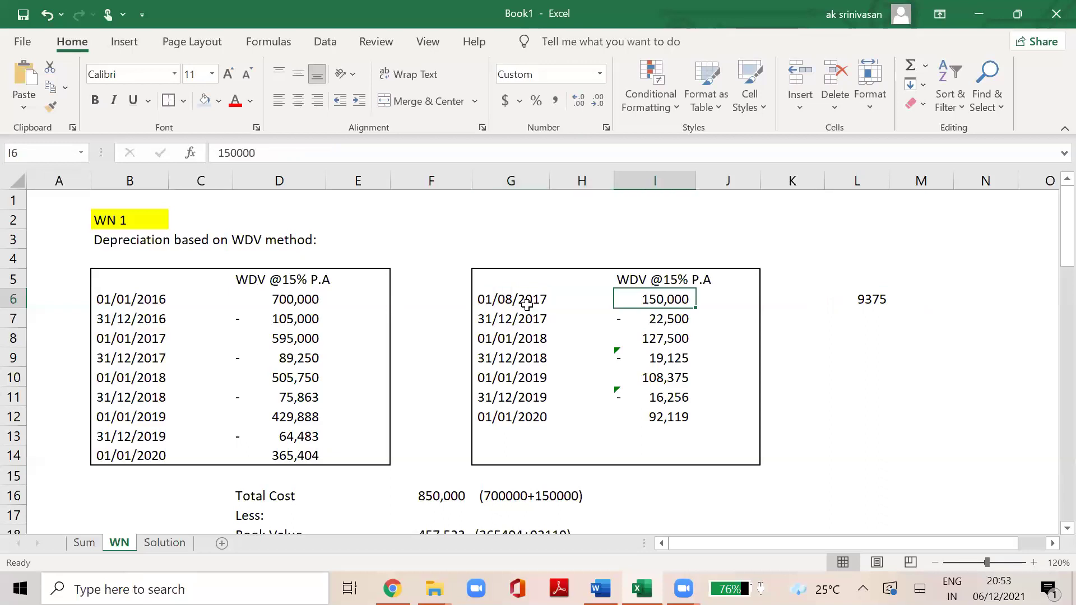
key(Down)
key(Right)
key(Right)
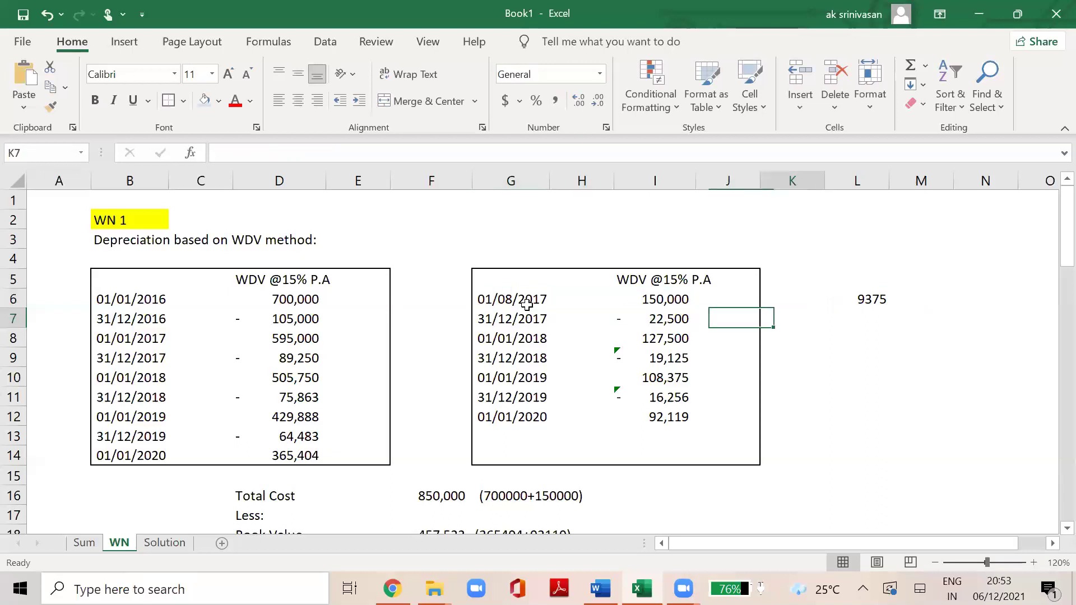
key(Up)
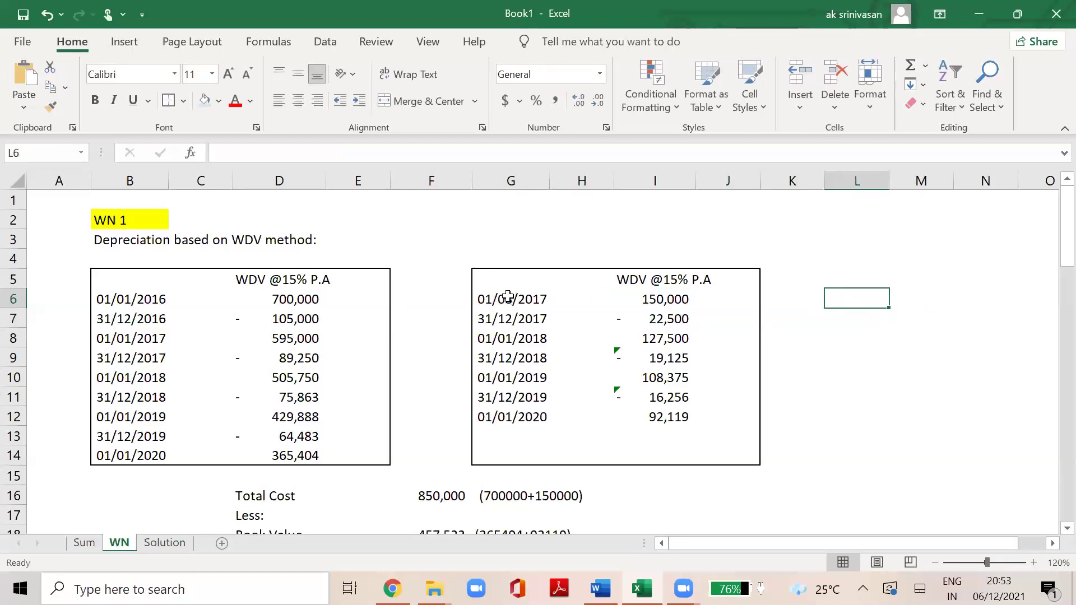
Trace the second machine's cost through its 31/12/2017 depreciation to the 01/01/2018 written down value.
click(507, 300)
key(Right)
key(Right)
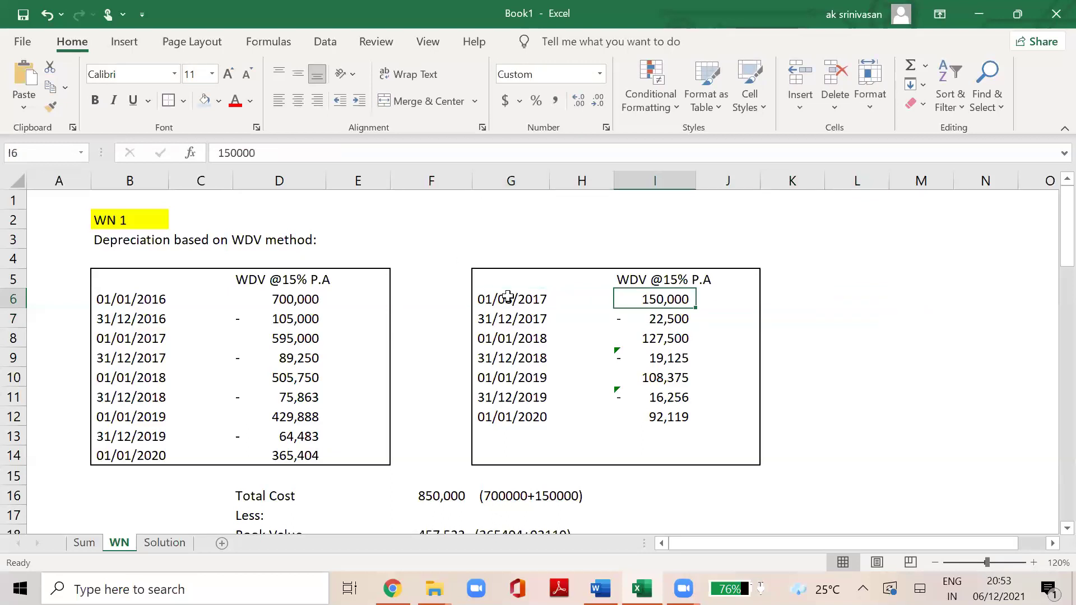
key(Down)
key(Down)
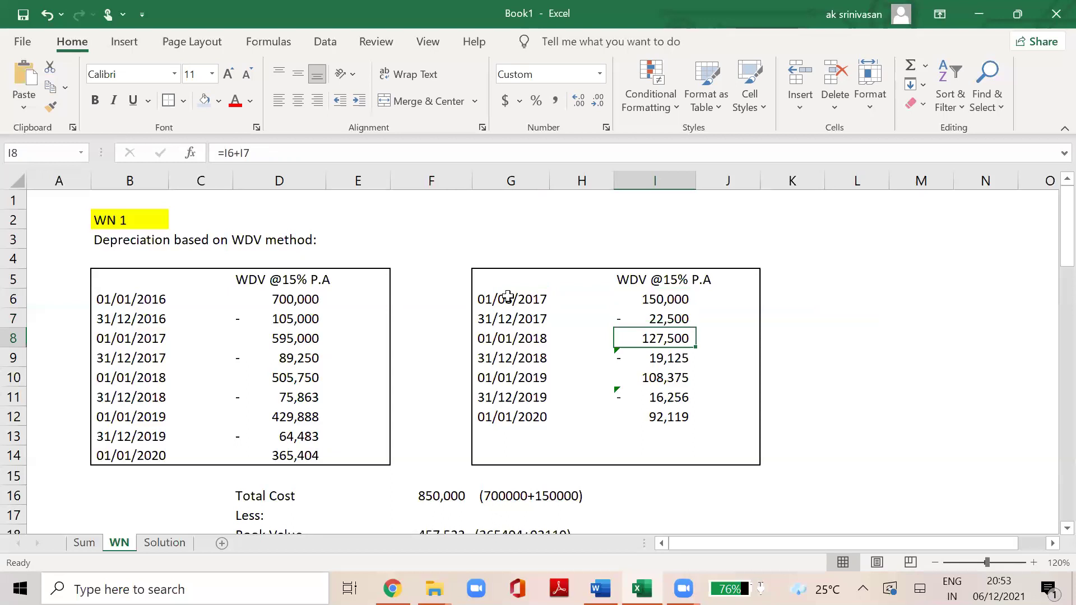
Inspect the second machine's 31/12/2018 depreciation against its 01/01/2018 written down value.
key(Left)
key(Left)
key(Down)
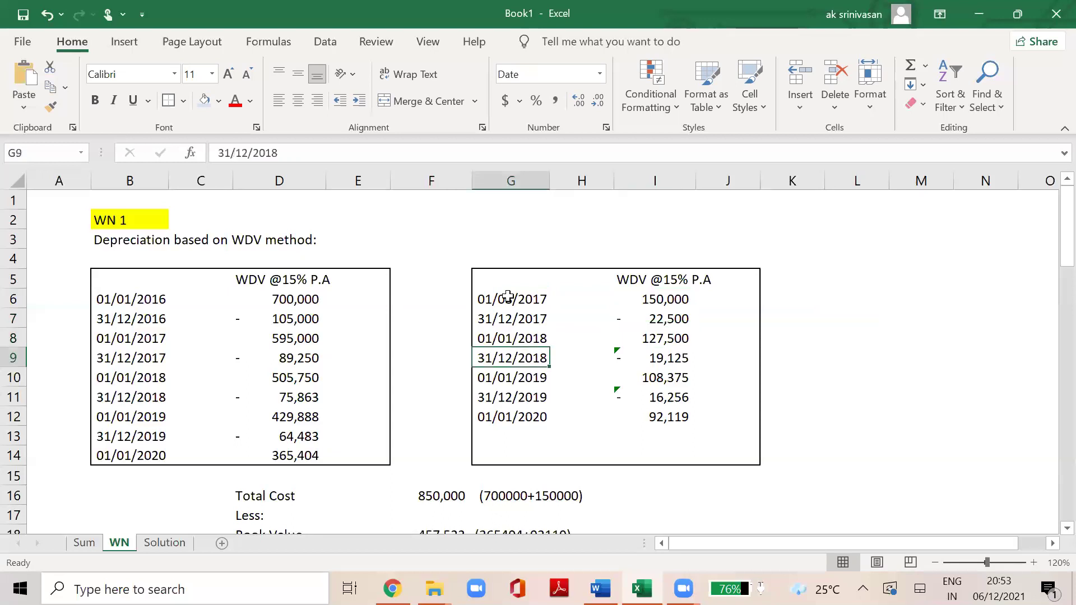
key(Right)
key(Right)
key(Up)
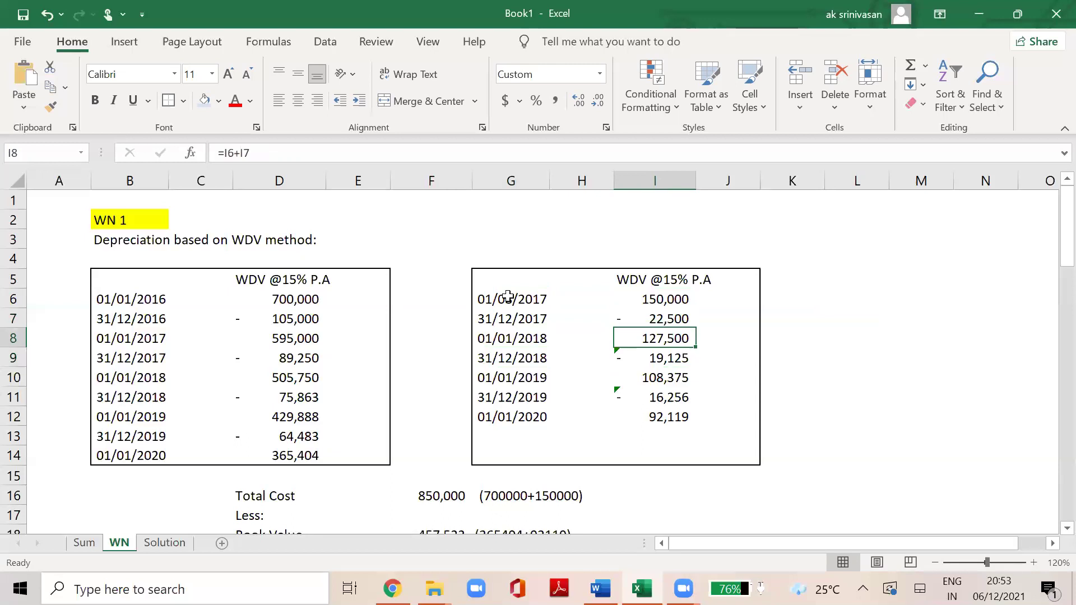
key(Down)
Trace the second machine's 31/12/2019 depreciation through to its 01/01/2020 written down value.
key(Left)
key(Left)
key(Down)
key(Down)
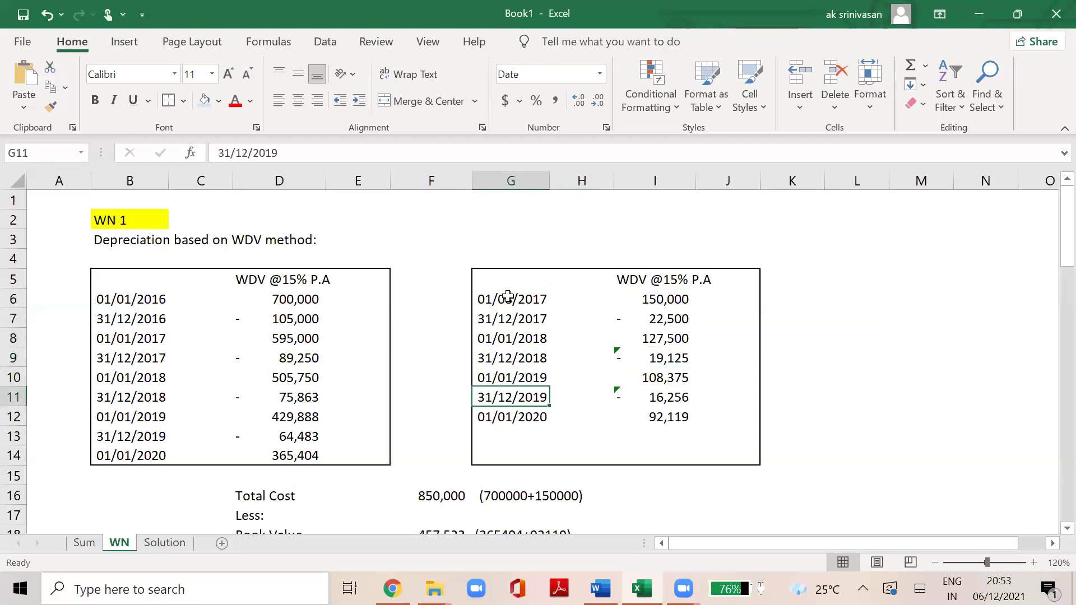
key(Right)
key(Right)
key(Left)
key(Left)
key(Down)
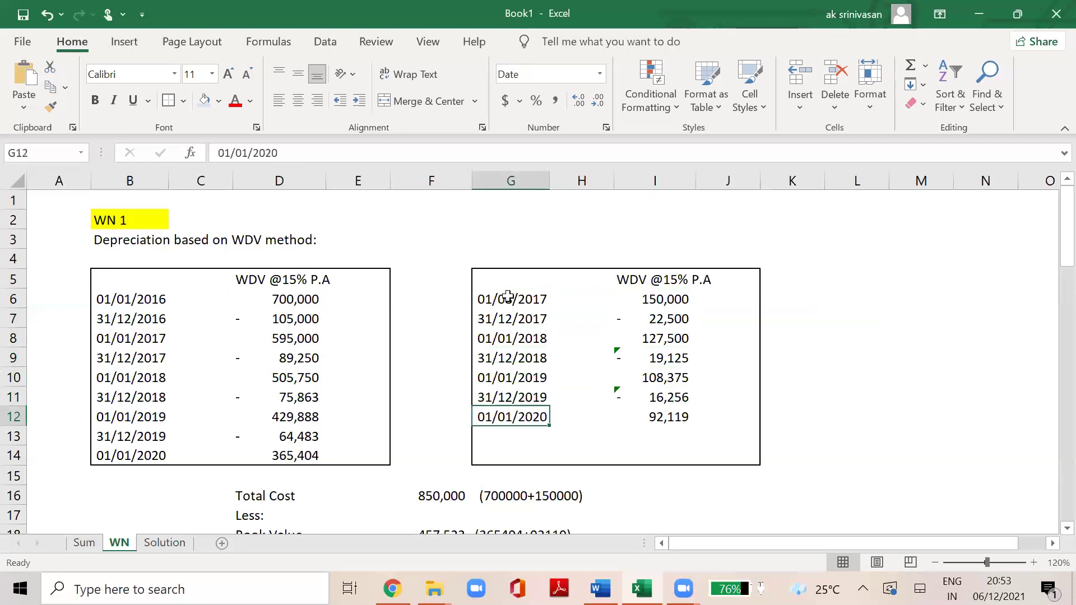
key(Right)
key(Right)
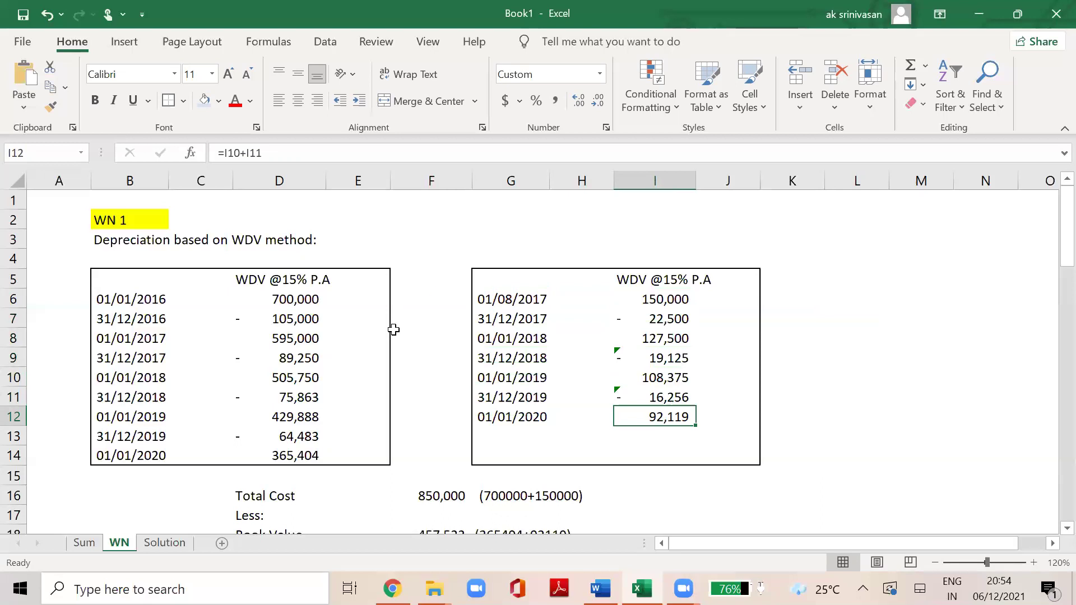
Fill both machines' 01/01/2020 written down value cells, D14 and I12, with yellow.
click(308, 457)
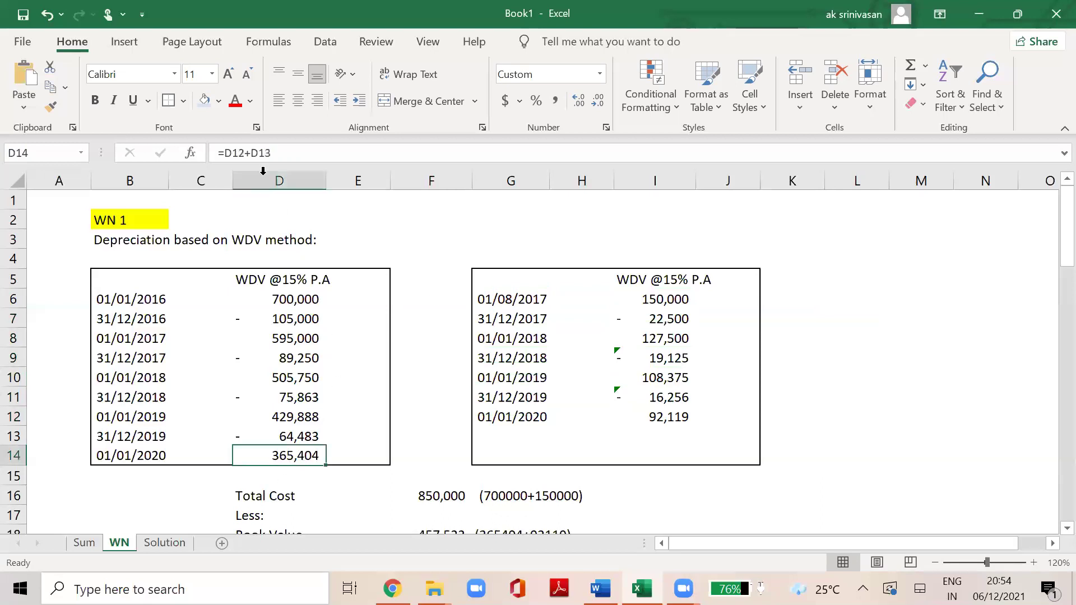
click(219, 100)
click(247, 257)
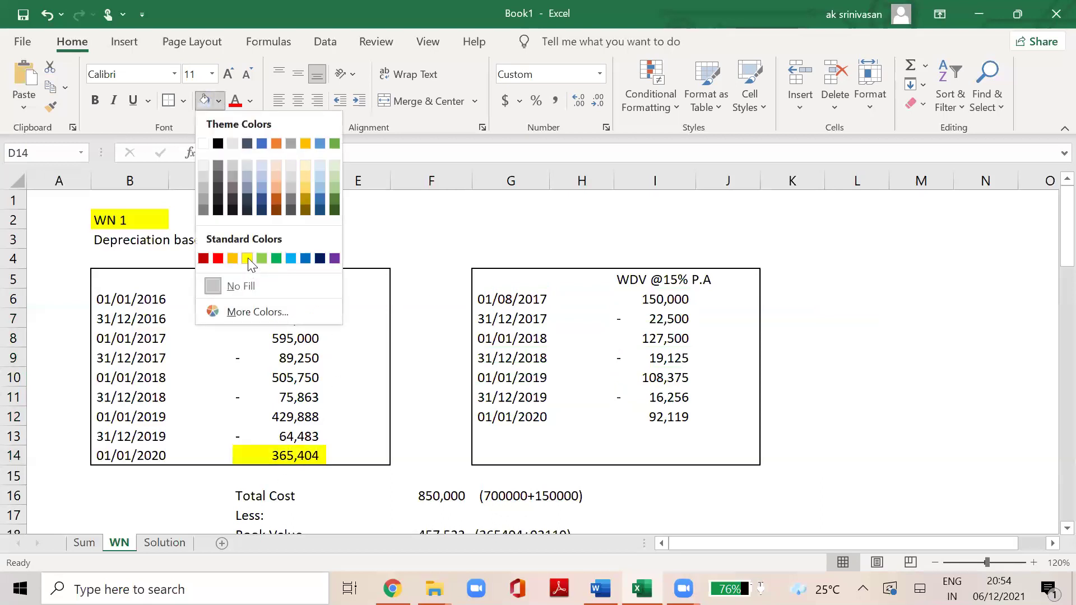
click(668, 415)
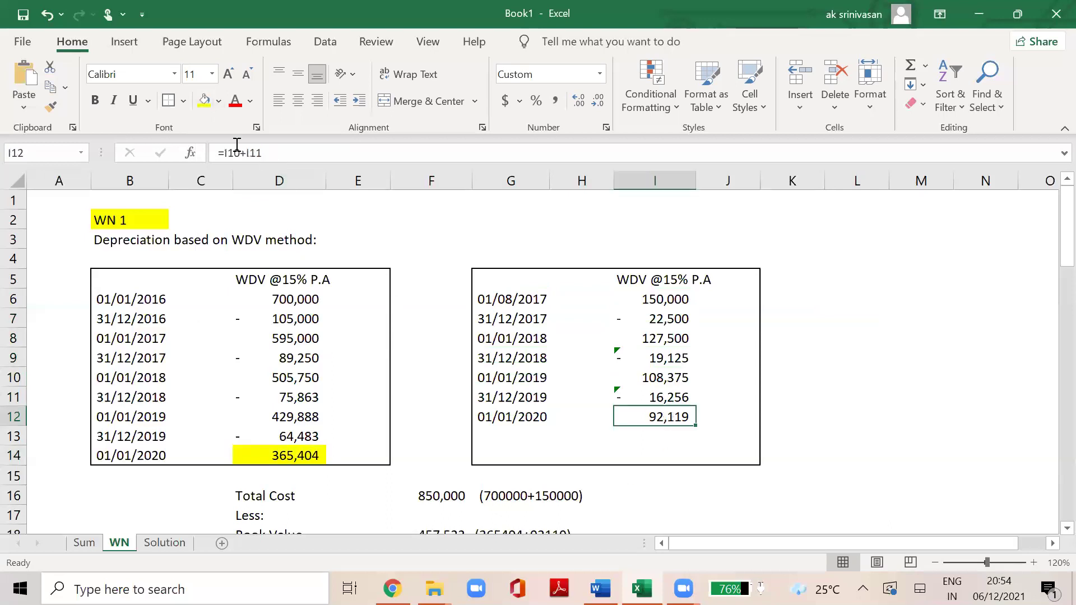
click(205, 101)
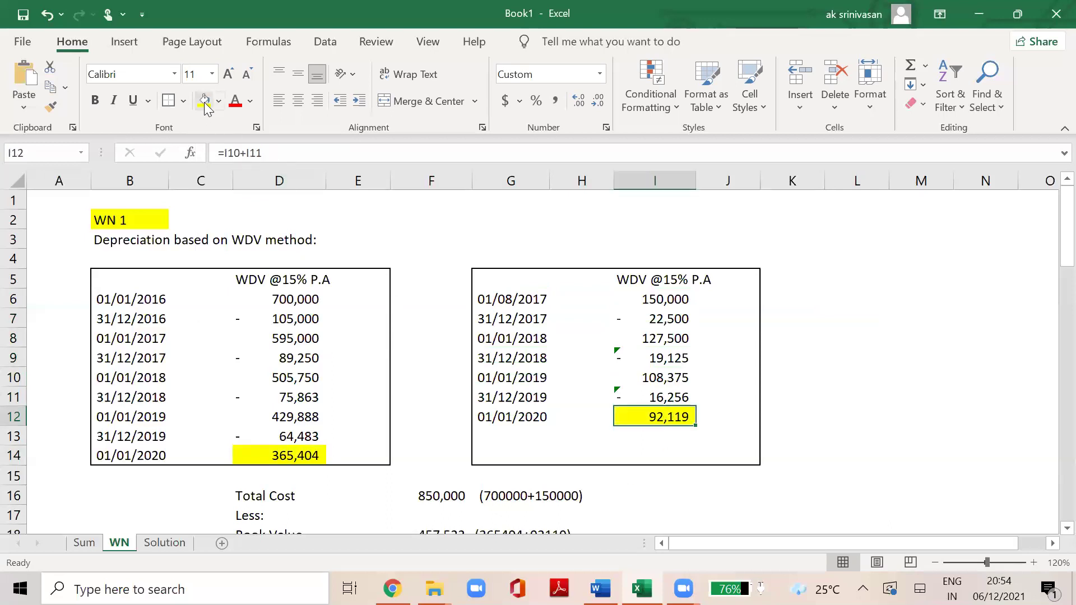
Check the Total Cost figure below the tables against the combined original costs of the two machines.
key(Down)
key(Down)
key(Down)
key(Down)
key(Down)
key(Down)
key(Down)
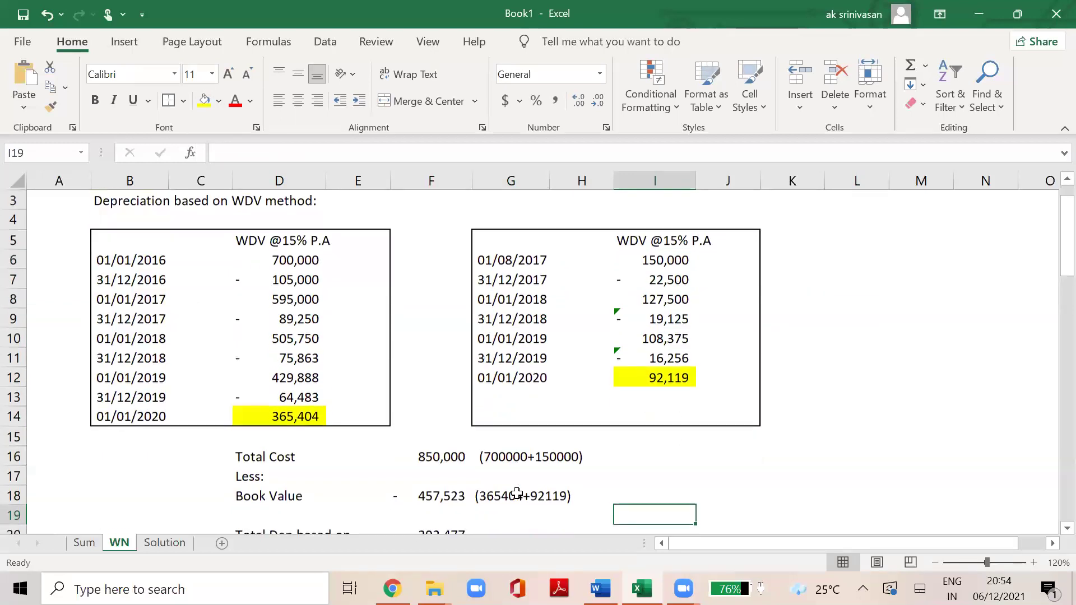
click(306, 268)
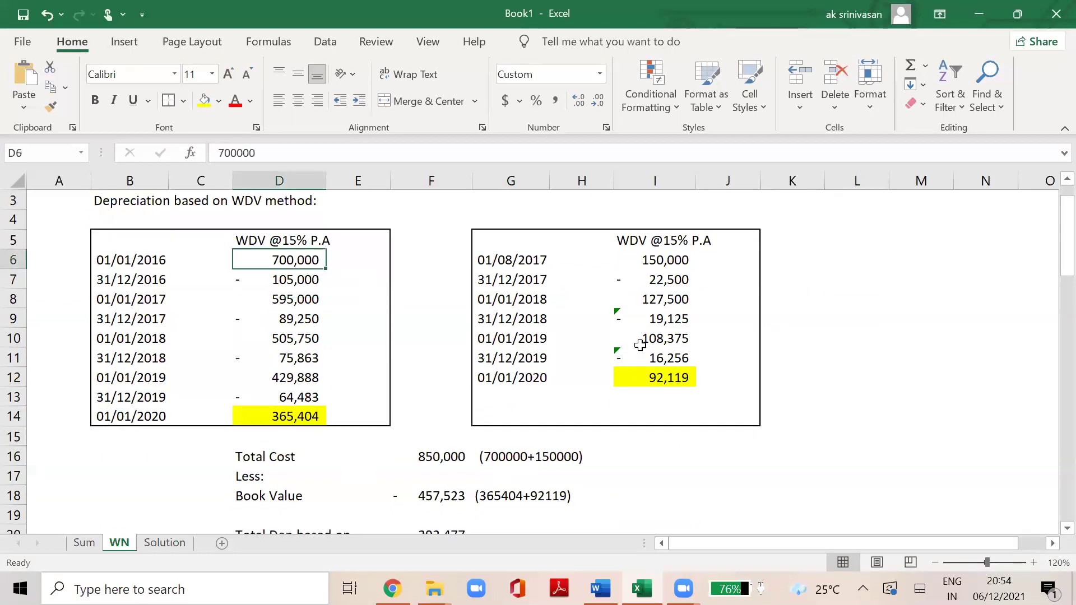
ctrl+click(668, 261)
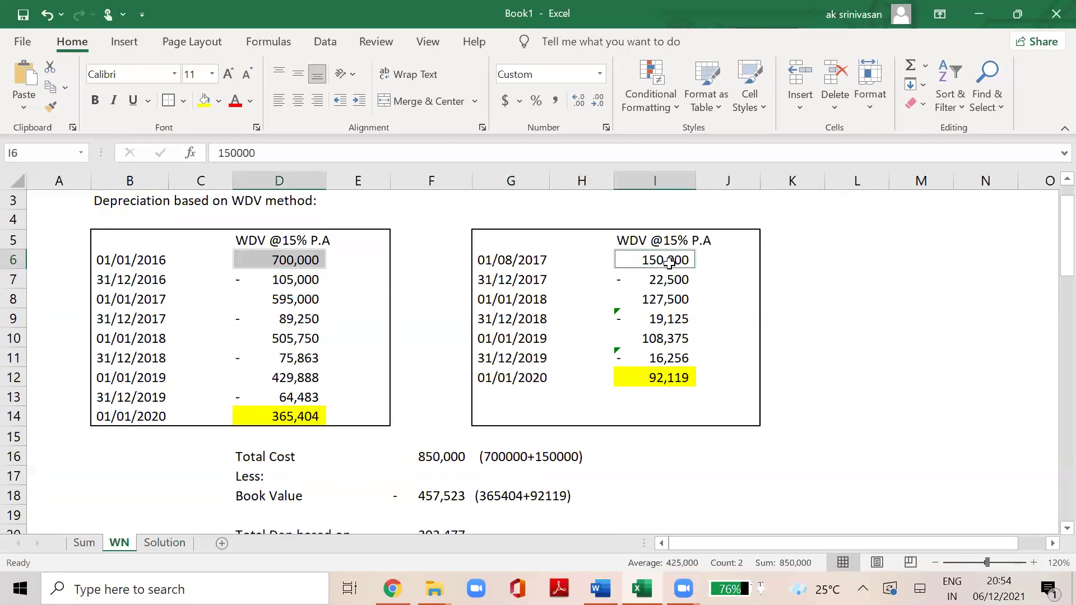
click(443, 457)
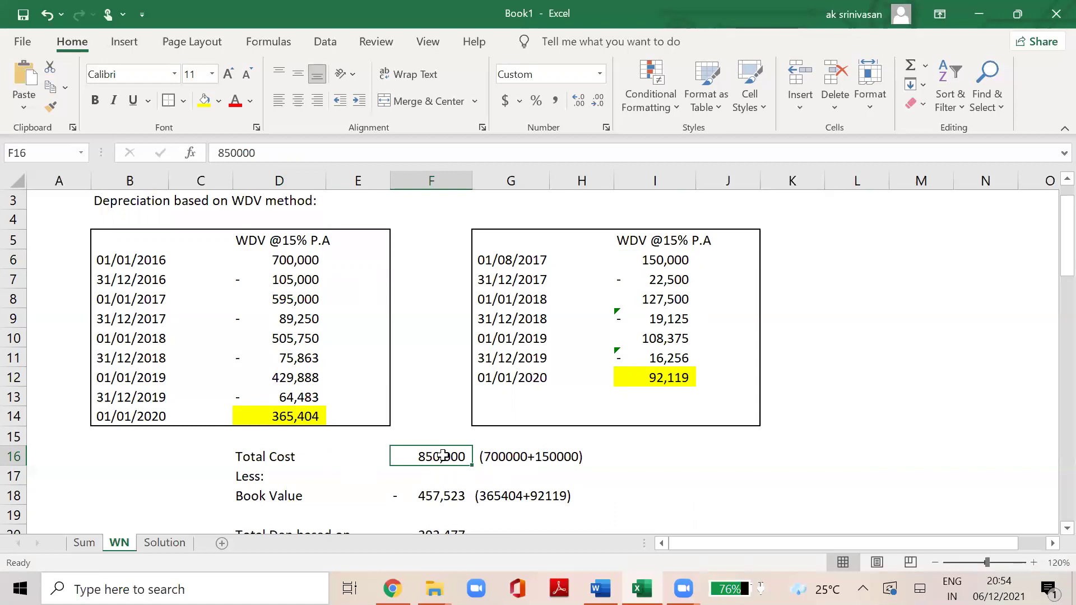
Check the Book Value formula against both machines' 01/01/2020 written down values, continuing to the total depreciation based on WDV.
click(302, 420)
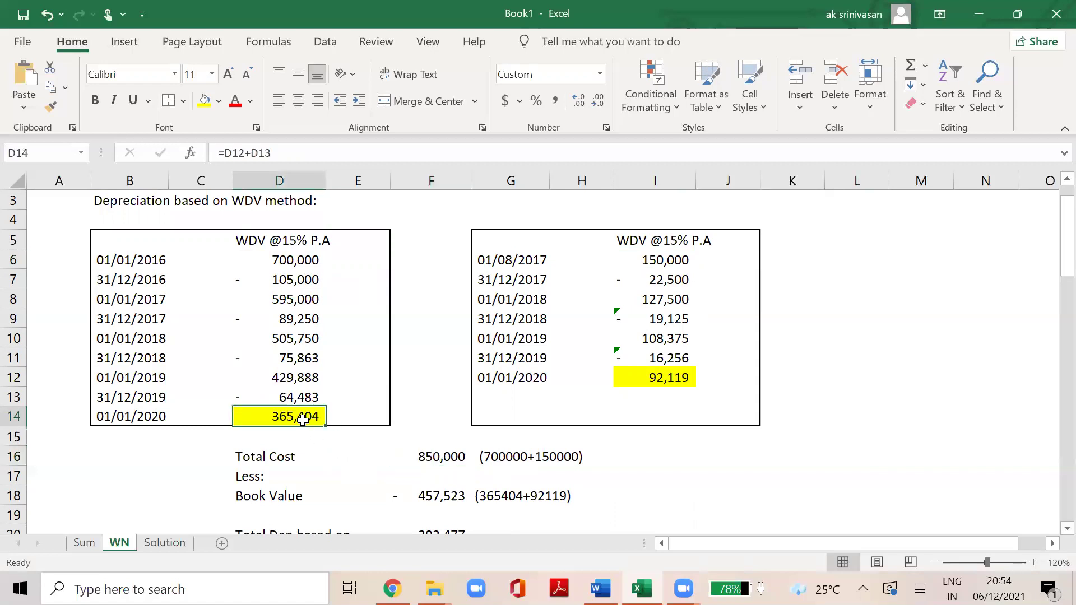
ctrl+click(673, 379)
click(440, 498)
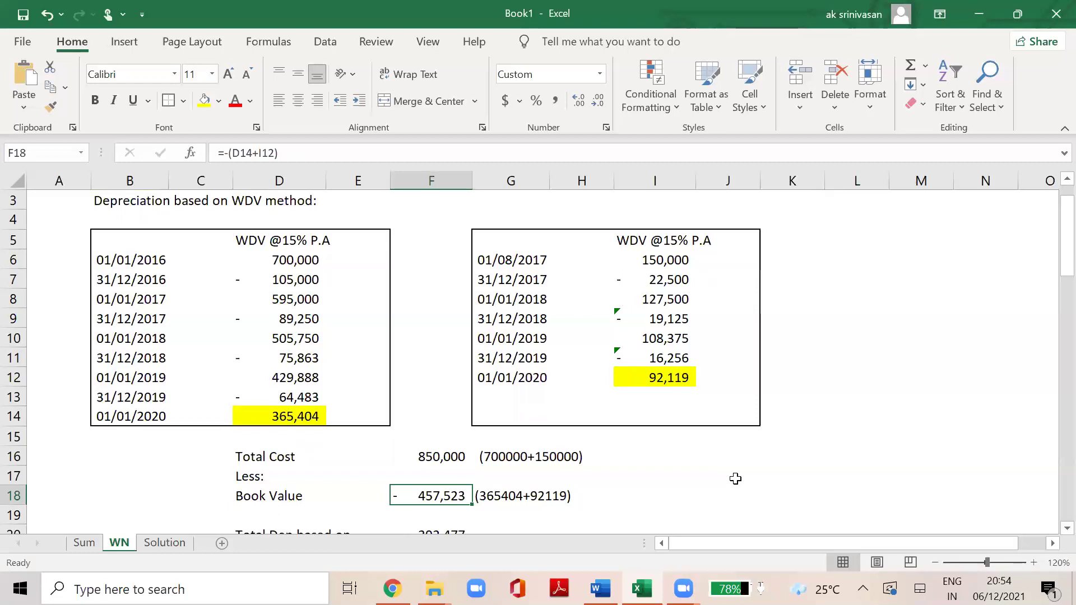
key(Down)
key(Down)
key(Down)
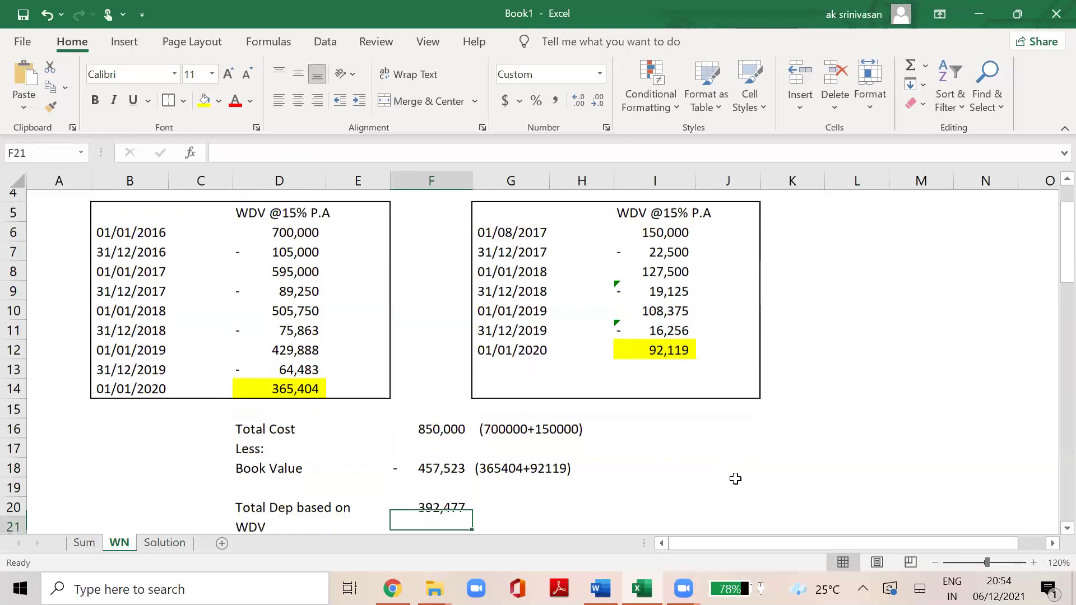
Check the Total Dep based on WDV formula in F20 against the Total Cost and Book Value rows.
key(Up)
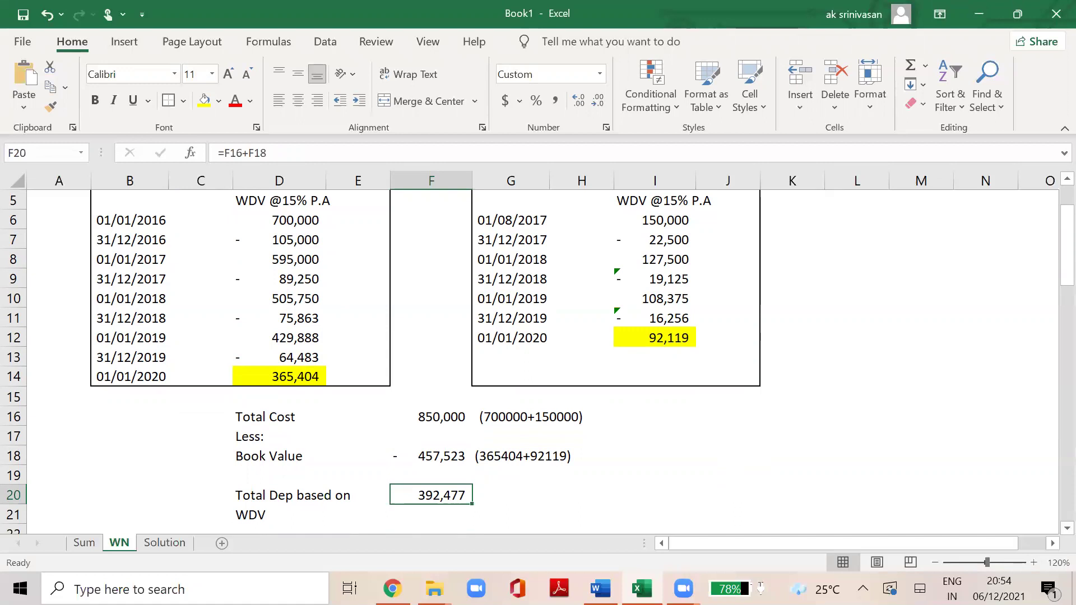
click(249, 488)
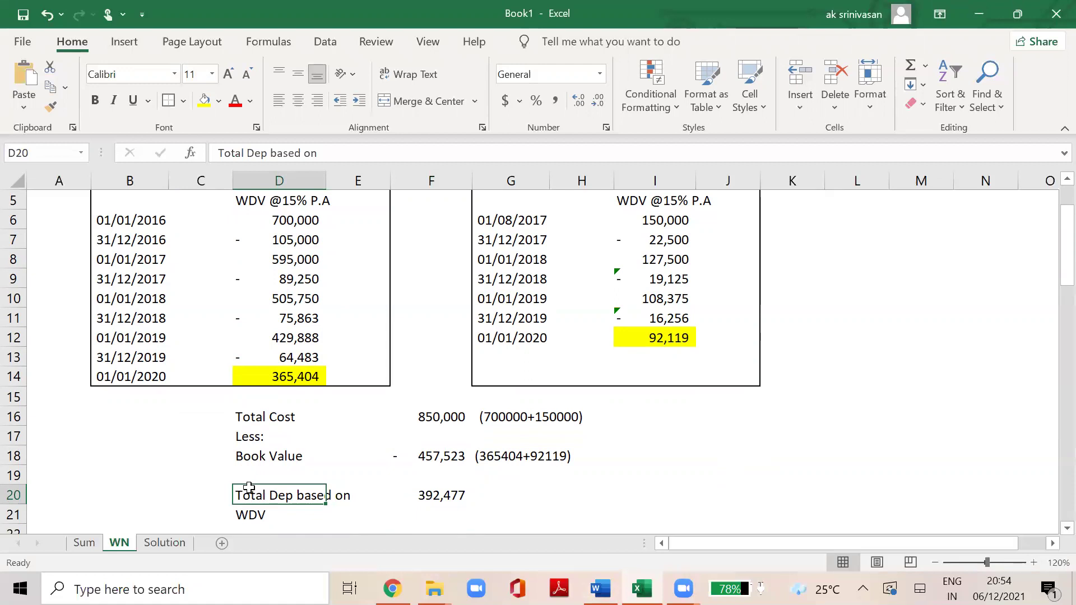
key(Right)
key(Right)
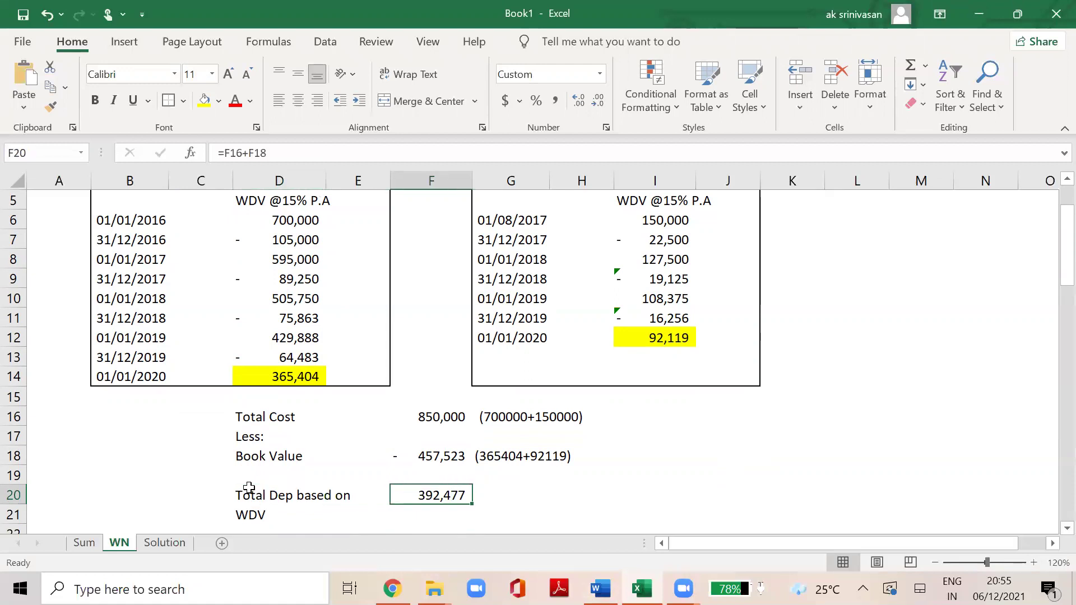
key(Down)
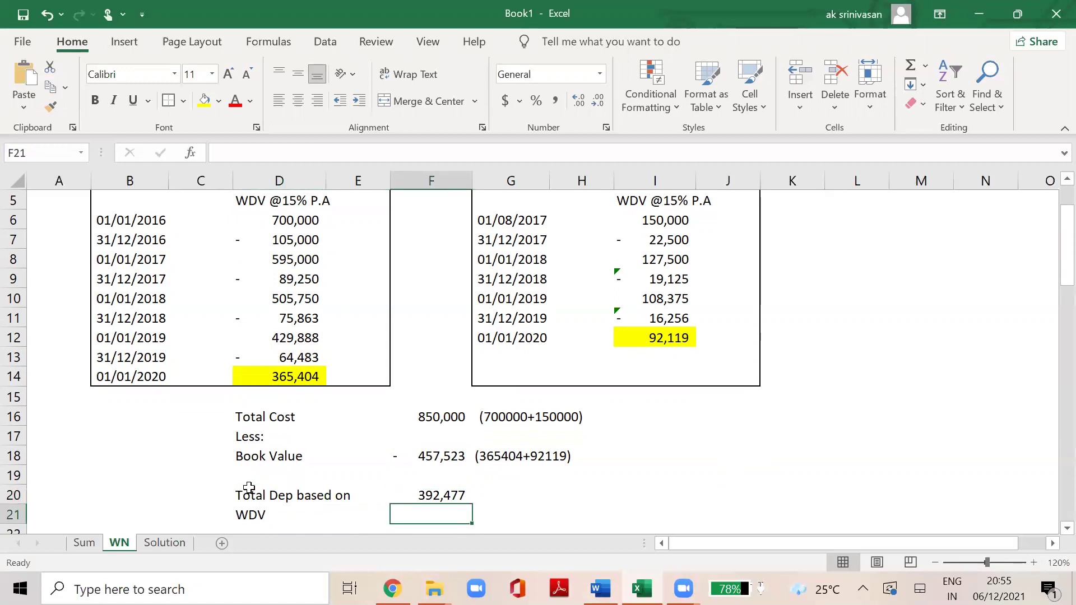
key(Down)
key(Down)
key(Down)
key(Up)
key(Up)
key(Up)
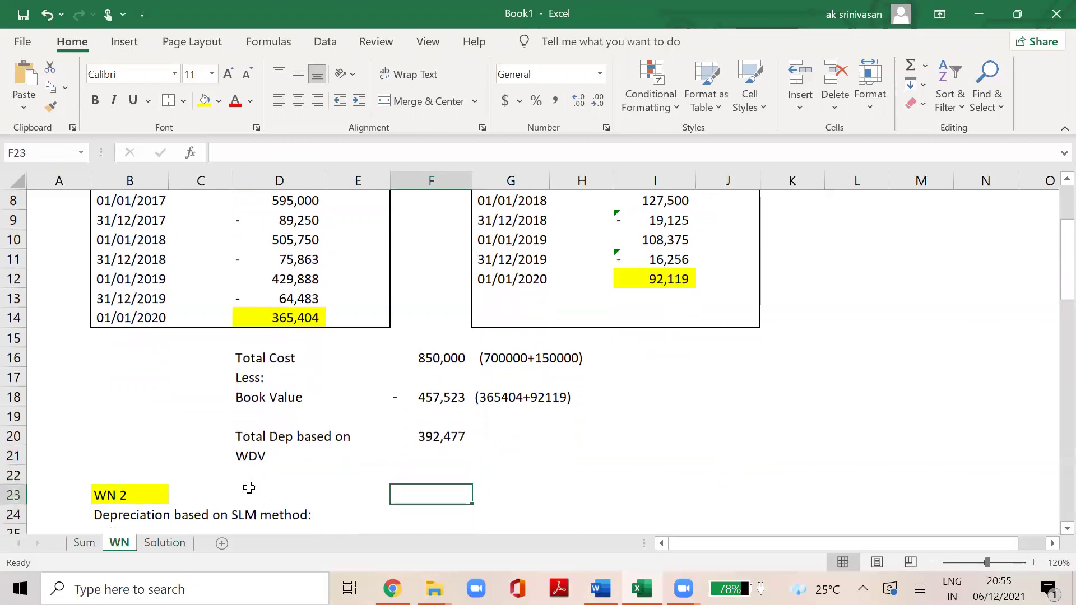
key(Up)
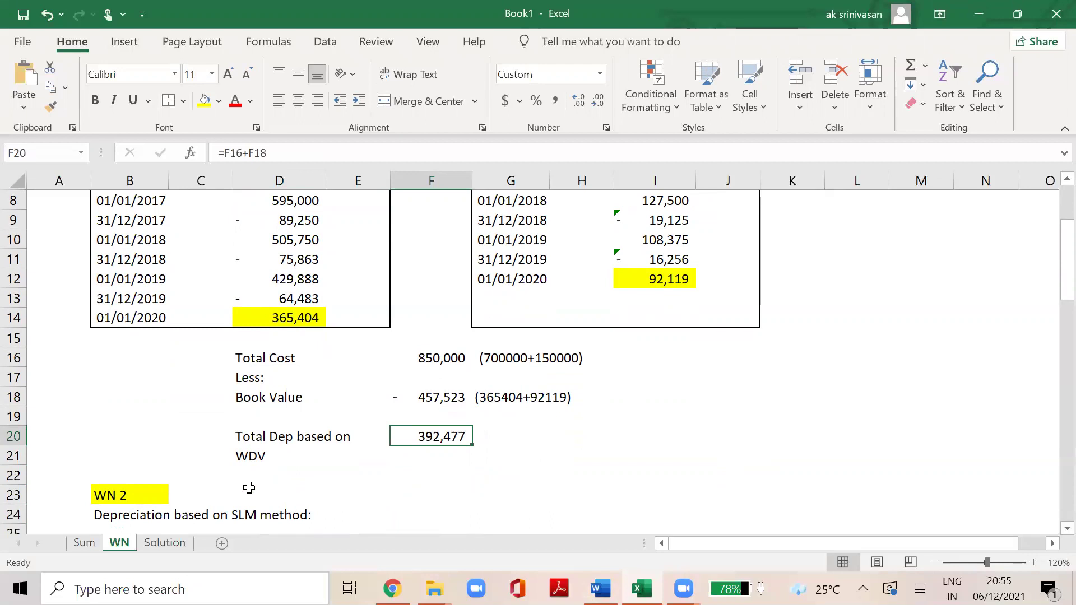
Reread the change to 10% straight line depreciation on the Sum sheet and bring up the WN 2 SLM tables on the WN sheet.
click(83, 543)
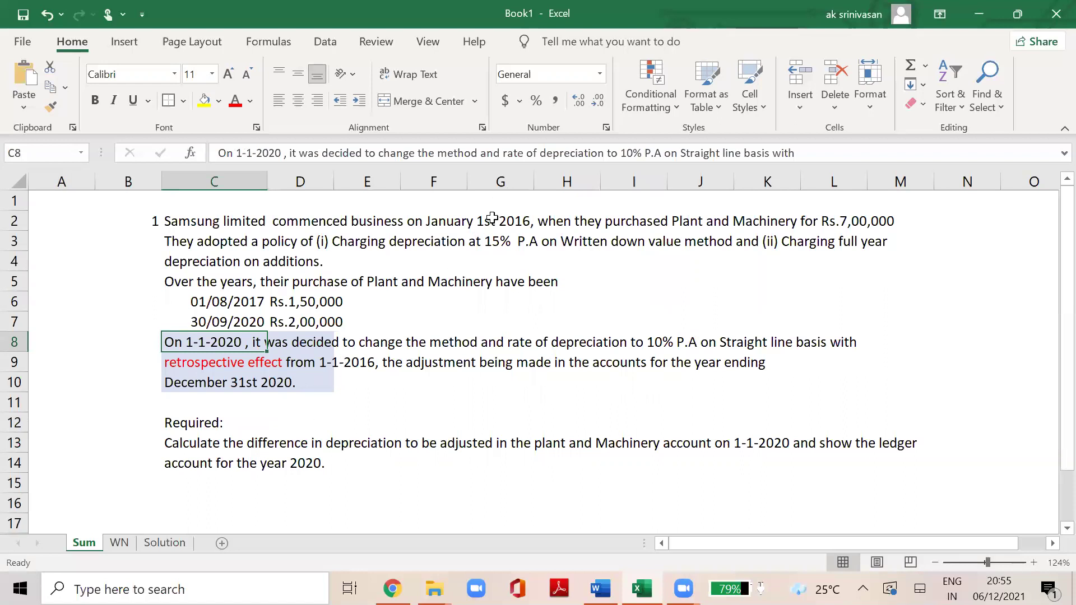
click(118, 542)
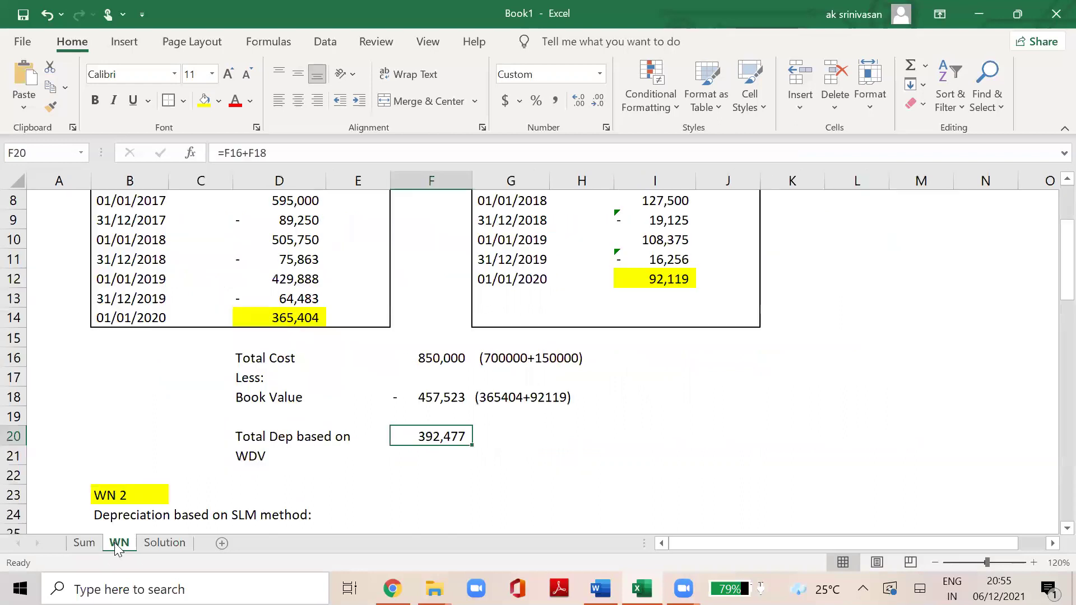
click(123, 494)
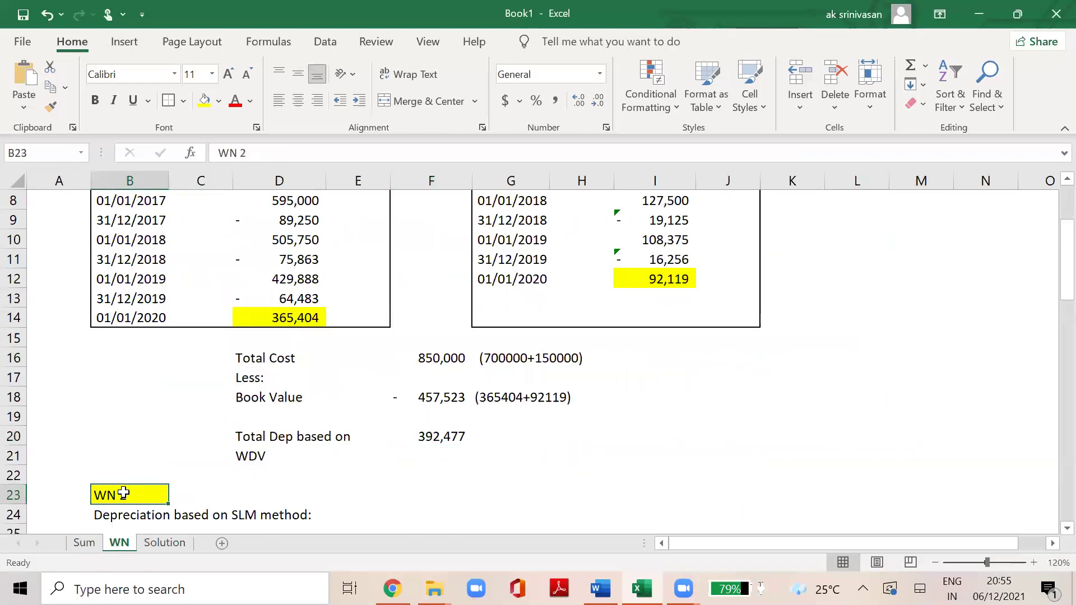
key(Down)
key(Down)
key(Down)
key(Down)
key(Down)
key(Down)
key(Down)
key(Down)
key(Down)
key(Down)
key(Down)
key(Down)
key(Down)
key(Down)
key(Down)
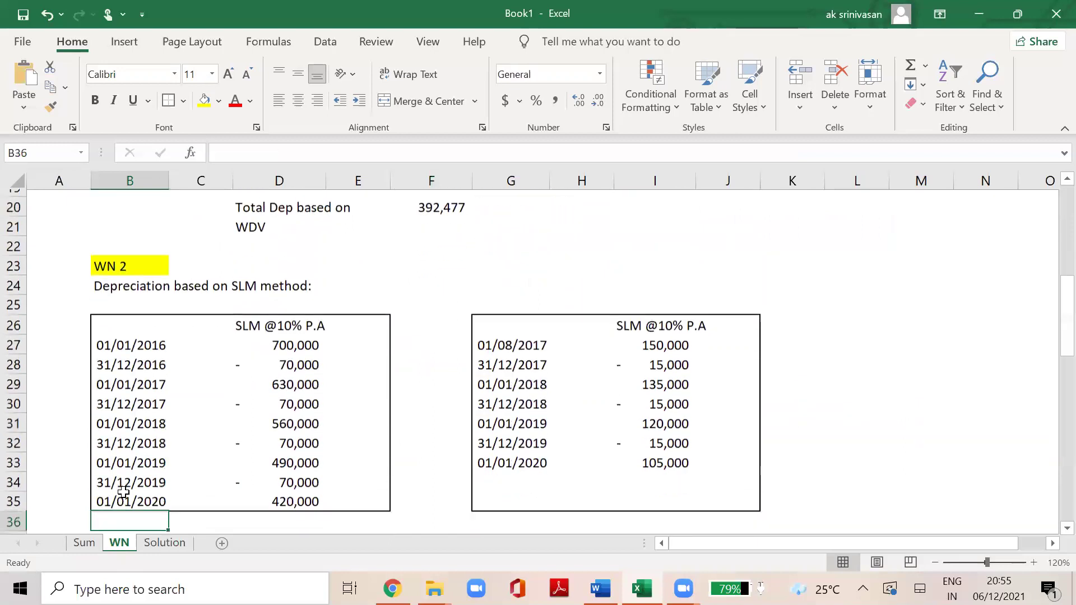
Compare the purchase date and original cost rows at the start of both machines' SLM tables.
click(149, 301)
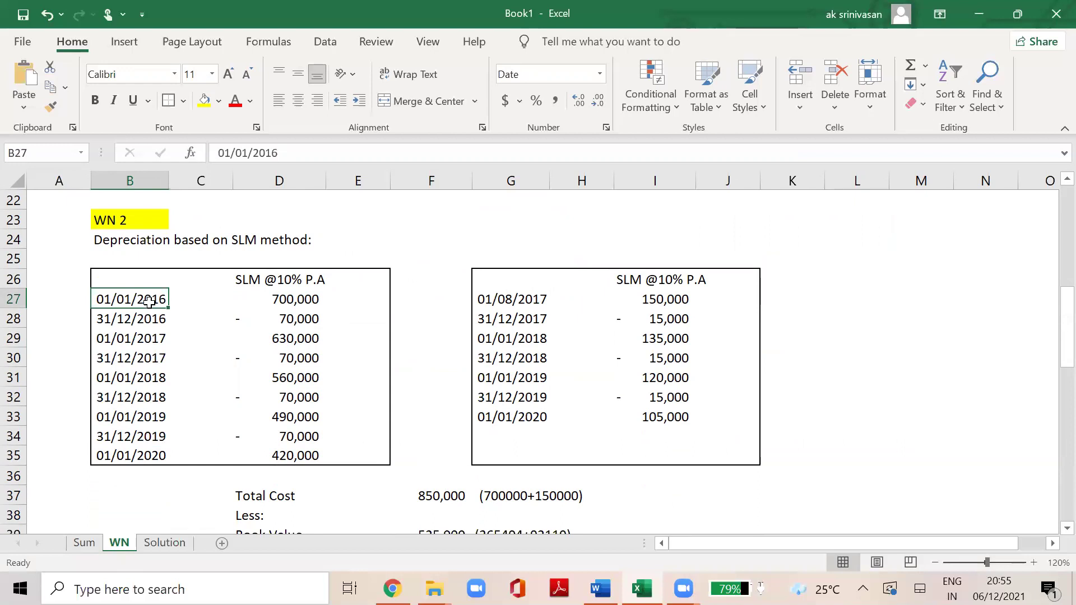
key(Right)
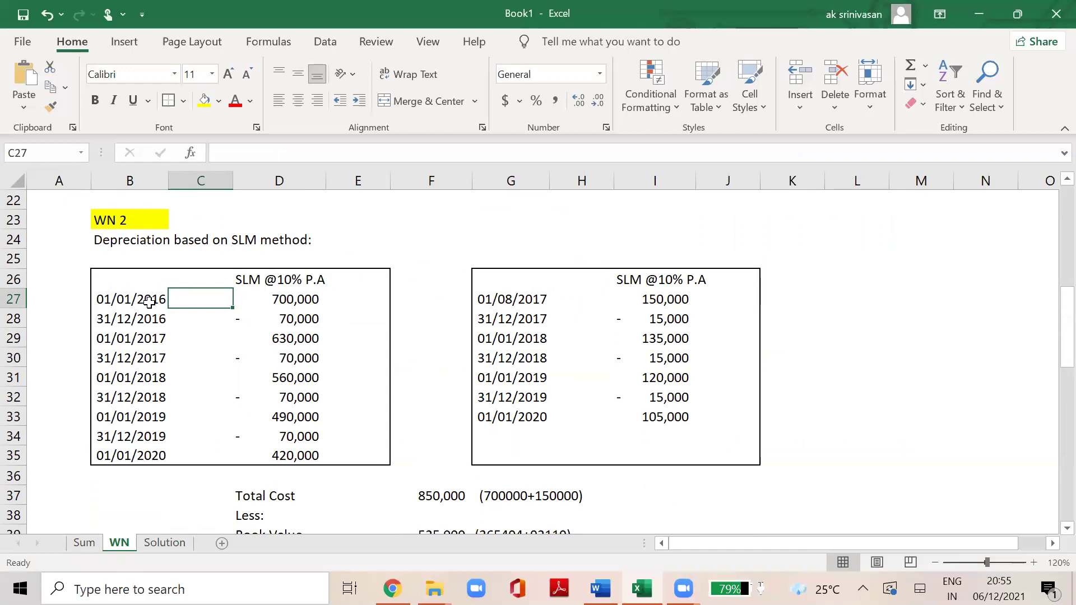
key(Left)
key(Right)
key(Right)
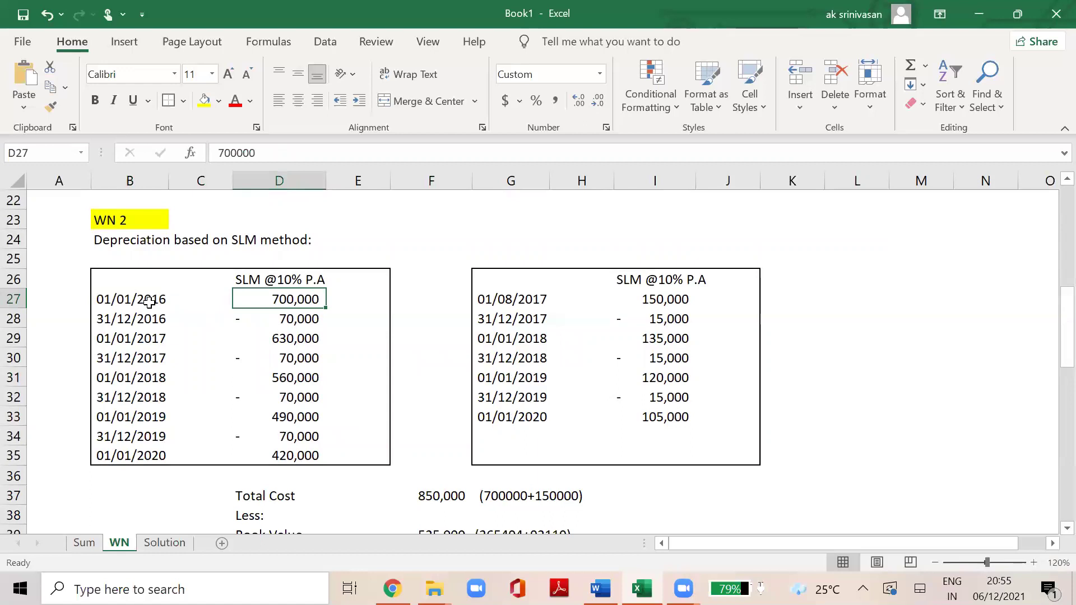
click(493, 299)
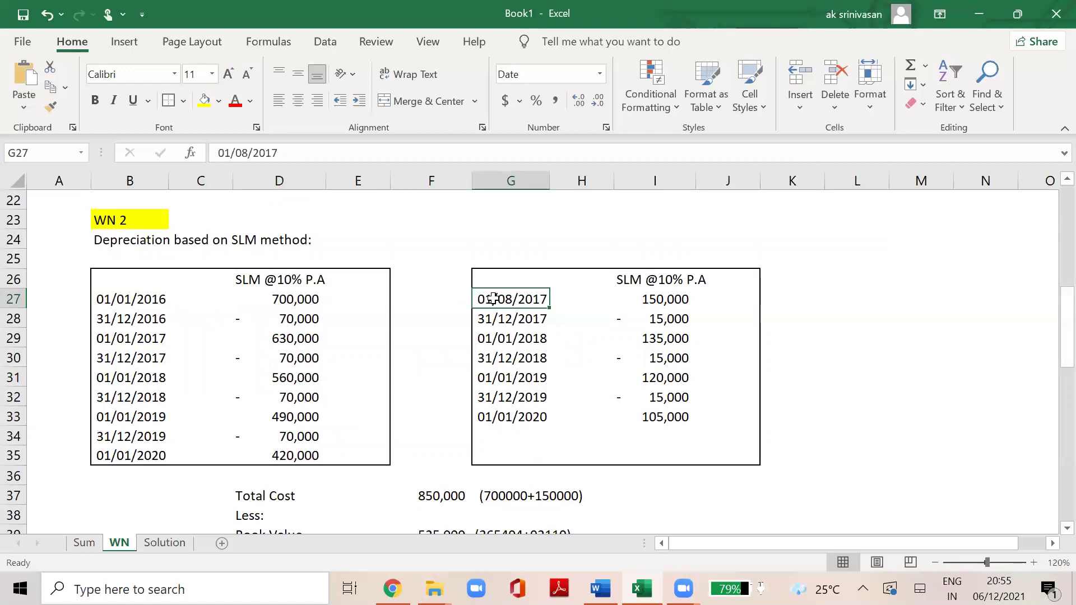
key(Right)
key(Right)
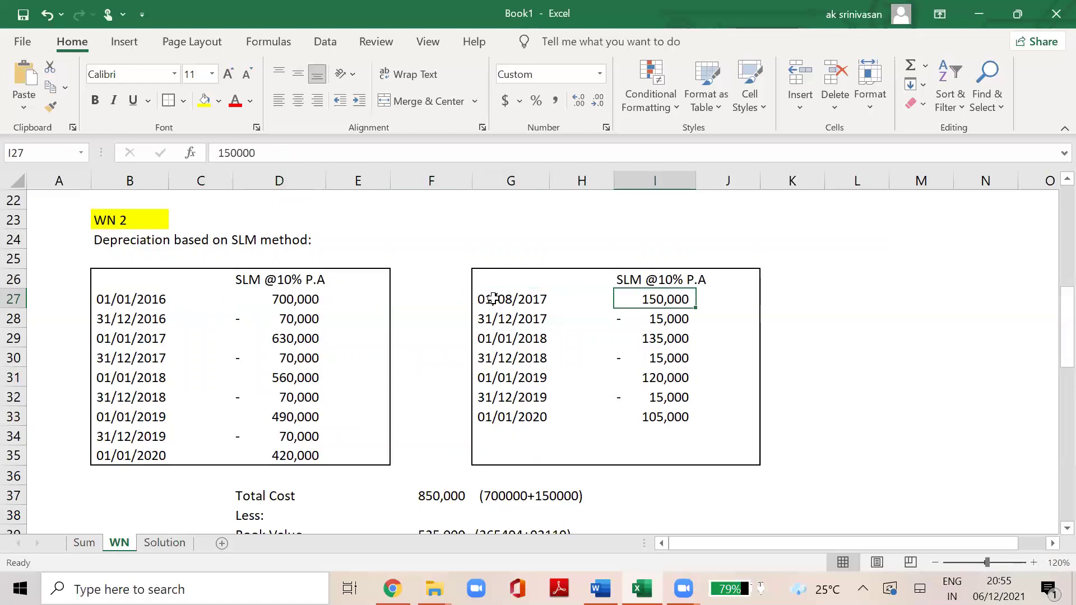
Check the first machine's yearly SLM depreciation at 10% of original cost, comparing the 2016 to 2018 rows.
click(310, 302)
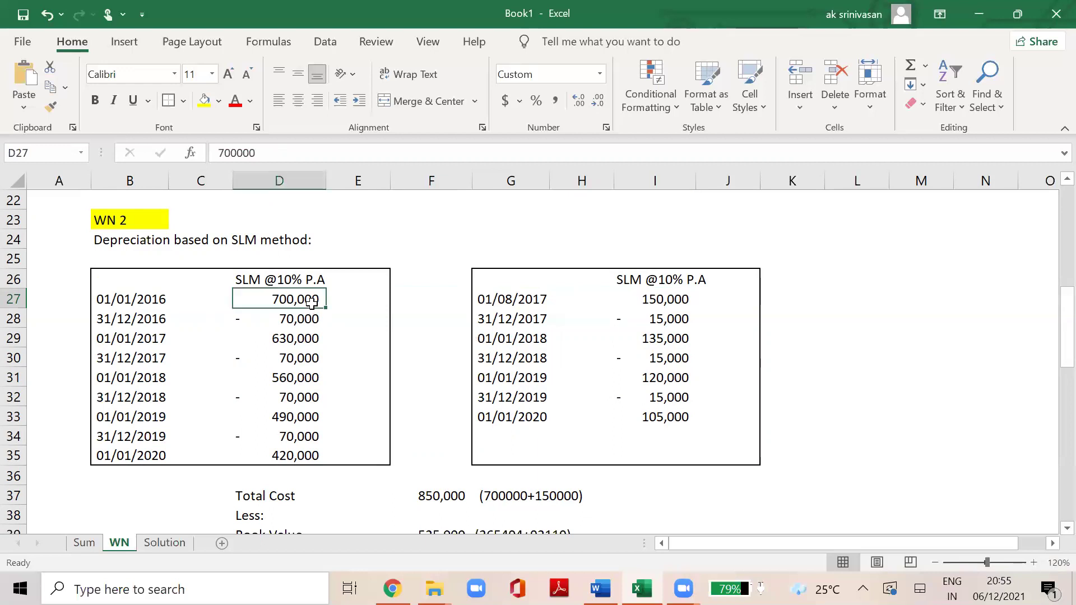
click(296, 280)
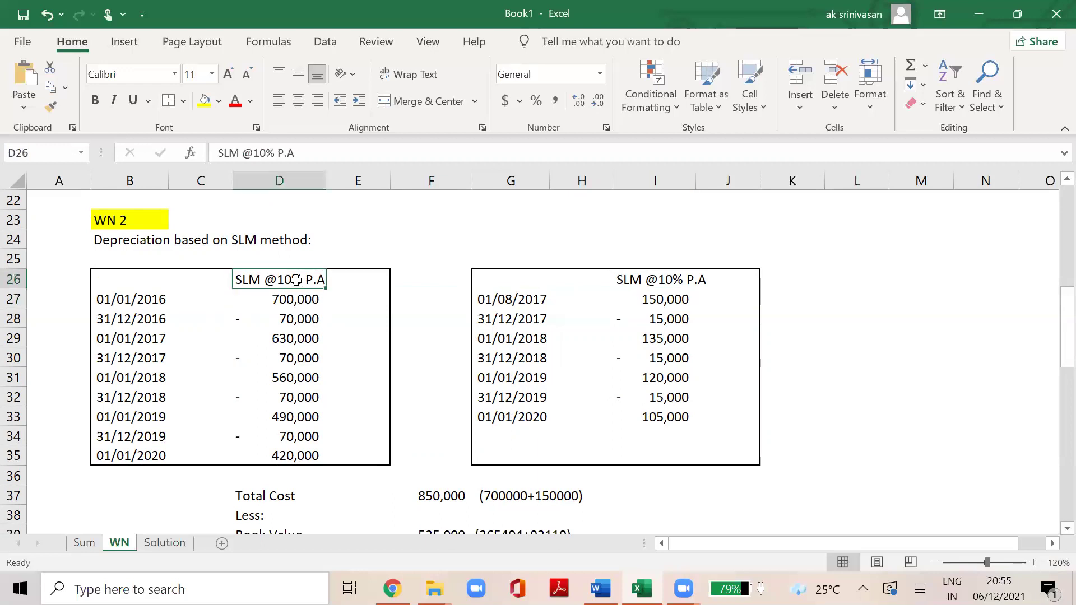
click(303, 313)
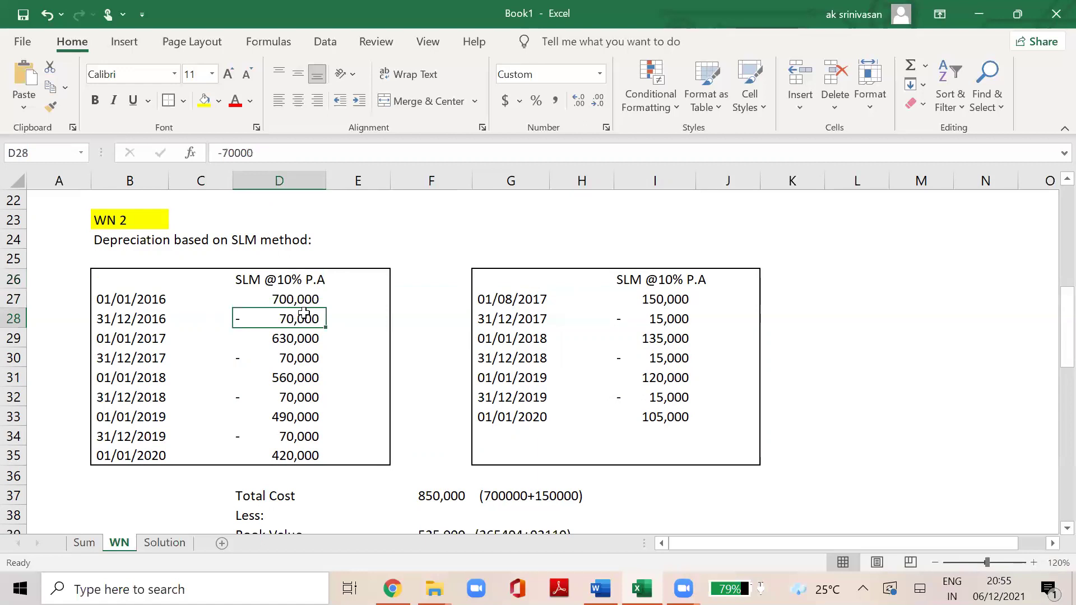
key(Down)
key(Down)
key(Down)
key(Down)
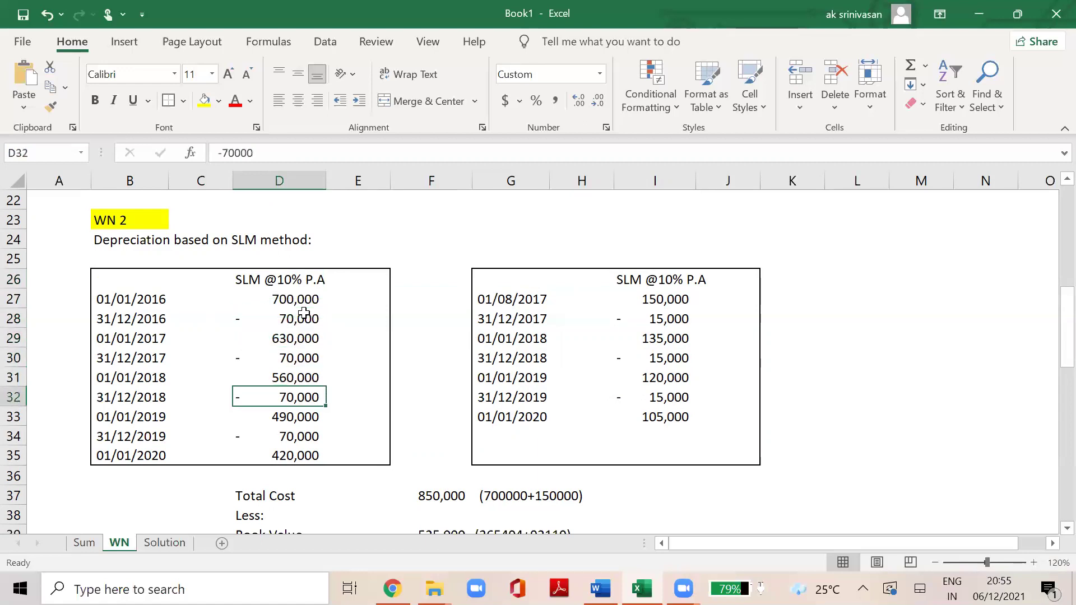
key(Up)
key(Up)
key(Up)
key(Up)
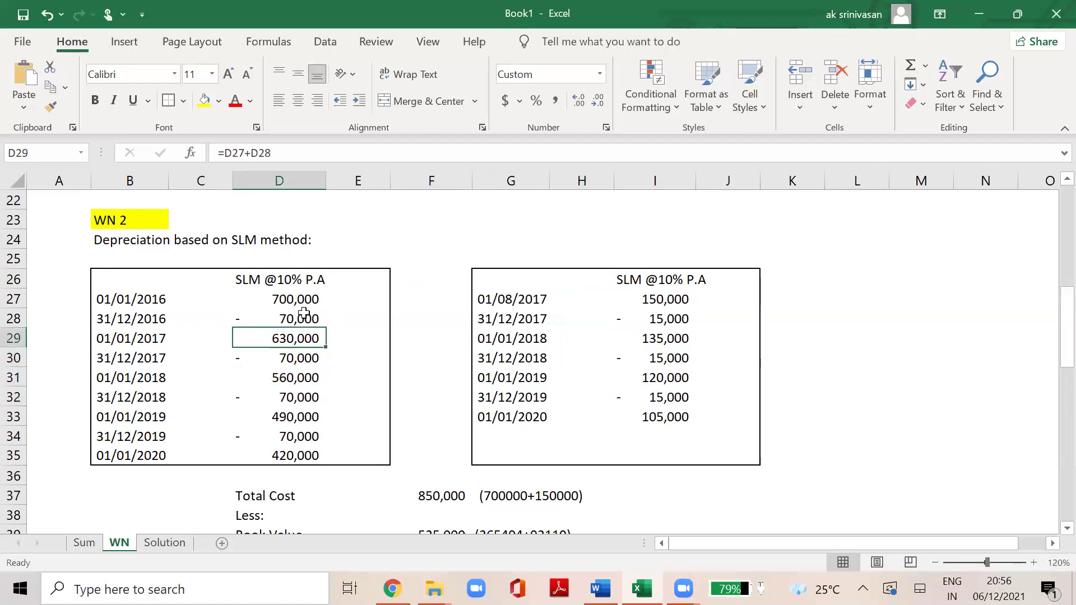
key(Down)
key(Down)
key(Down)
key(Down)
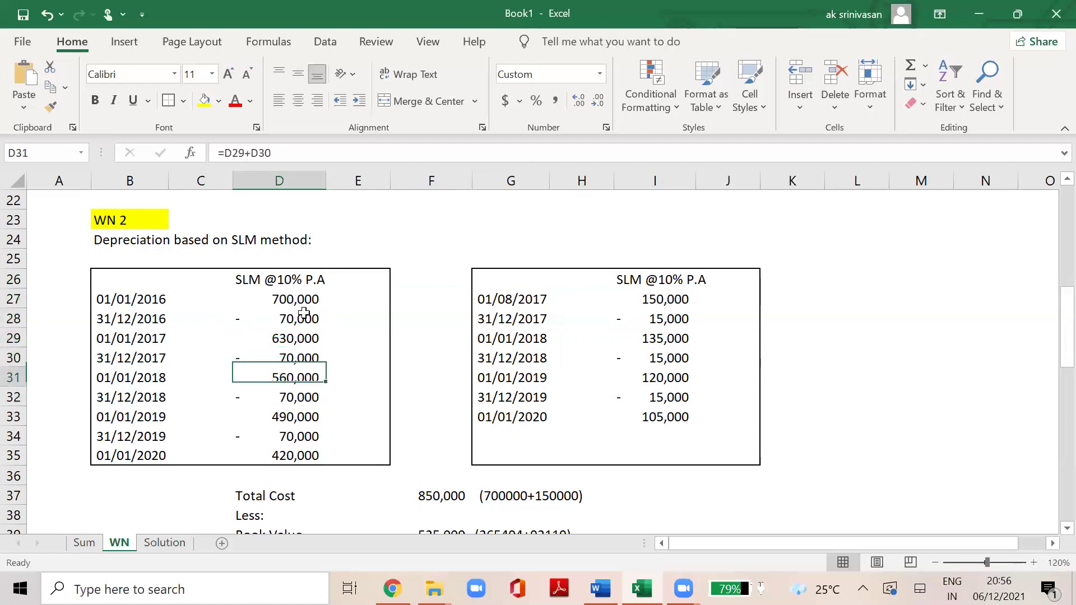
key(Up)
key(Up)
key(Up)
key(Up)
Trace the first machine's SLM workings down to its 01/01/2020 book value in D35.
key(Down)
key(Down)
key(Down)
key(Down)
key(Down)
key(Left)
key(Down)
key(Down)
key(Left)
key(Right)
key(Right)
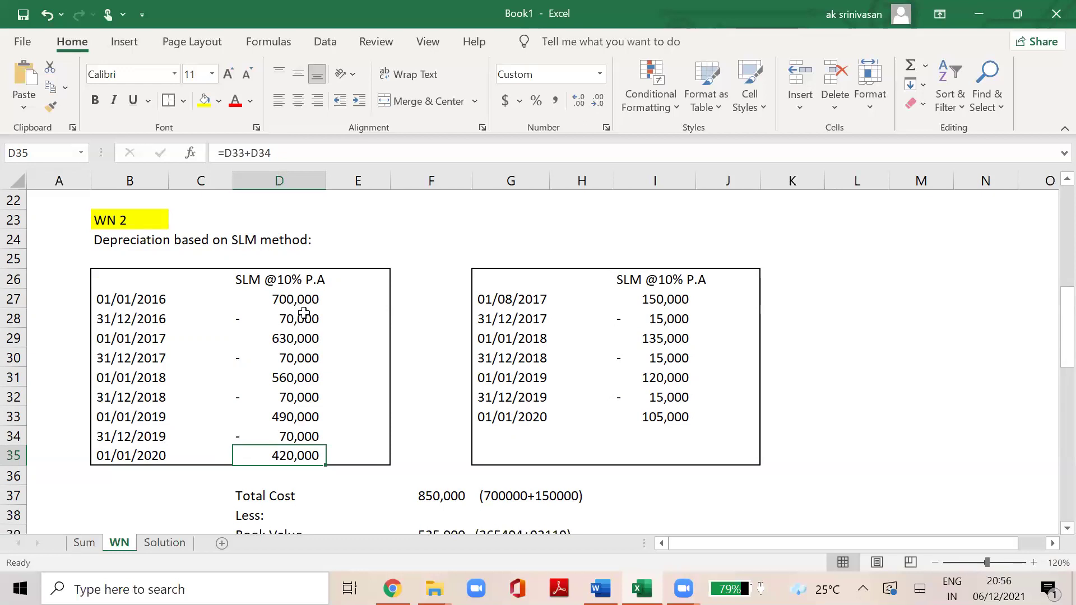
Trace the second machine's SLM depreciation from its 01/08/2017 cost to its 01/01/2020 book value in I33.
click(249, 239)
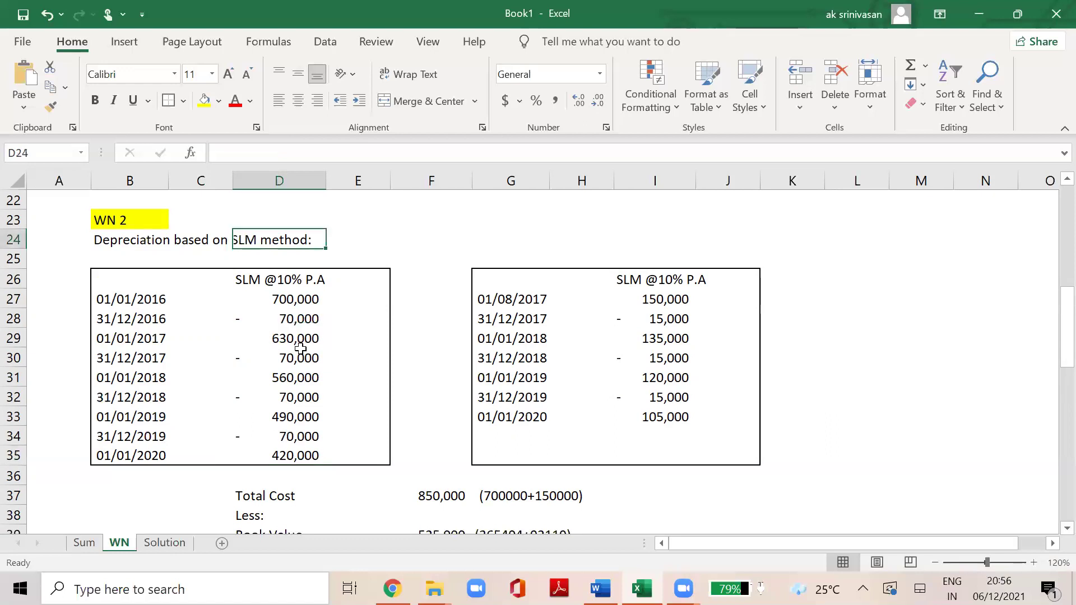
click(659, 297)
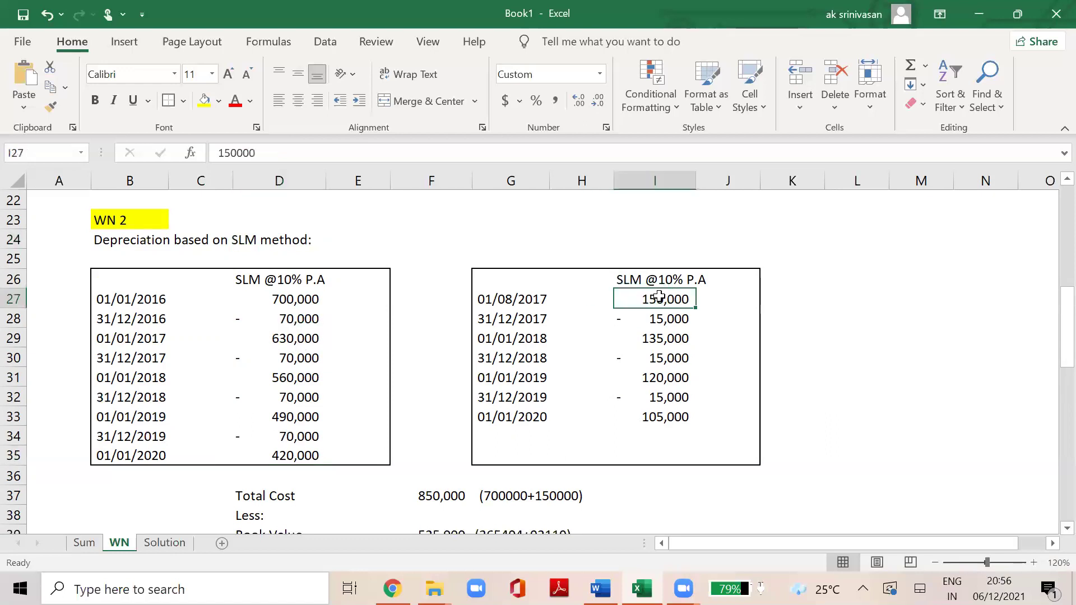
key(Down)
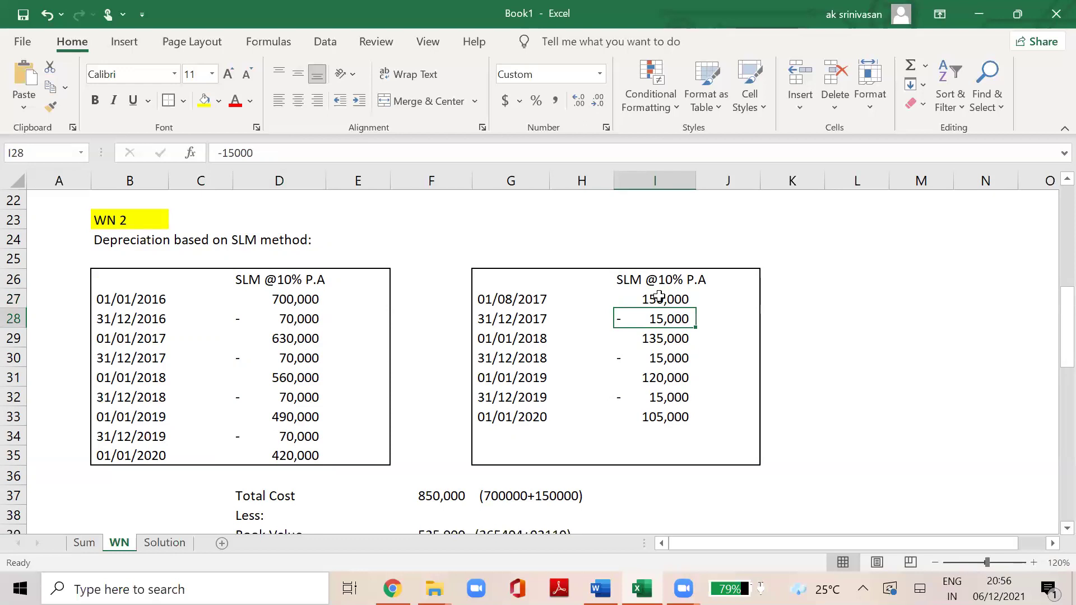
click(668, 298)
click(673, 320)
key(Down)
key(Down)
key(Down)
key(Down)
key(Down)
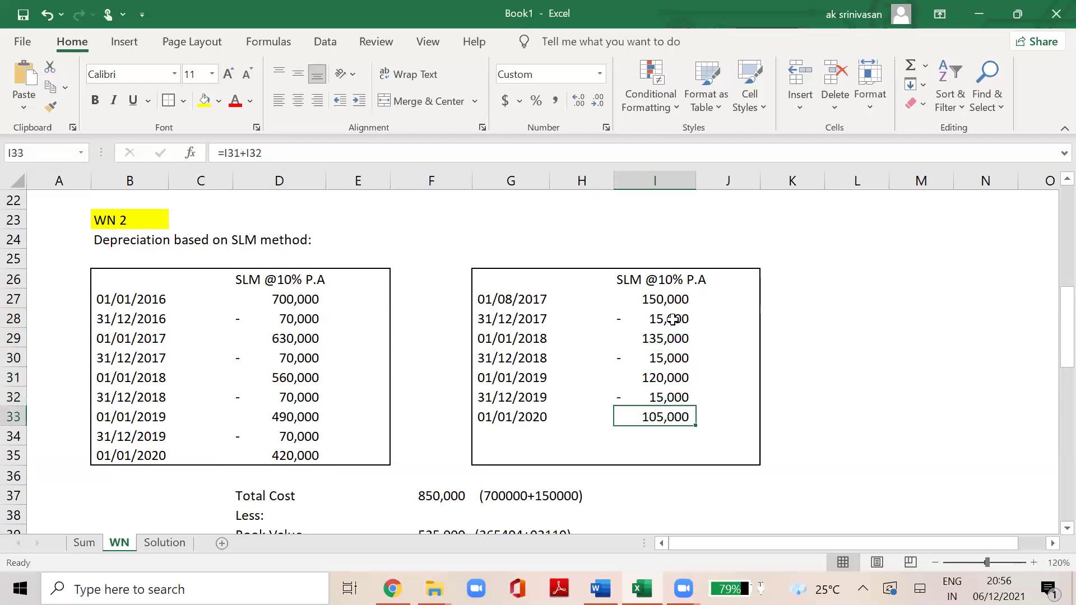
key(Down)
key(Down)
key(Down)
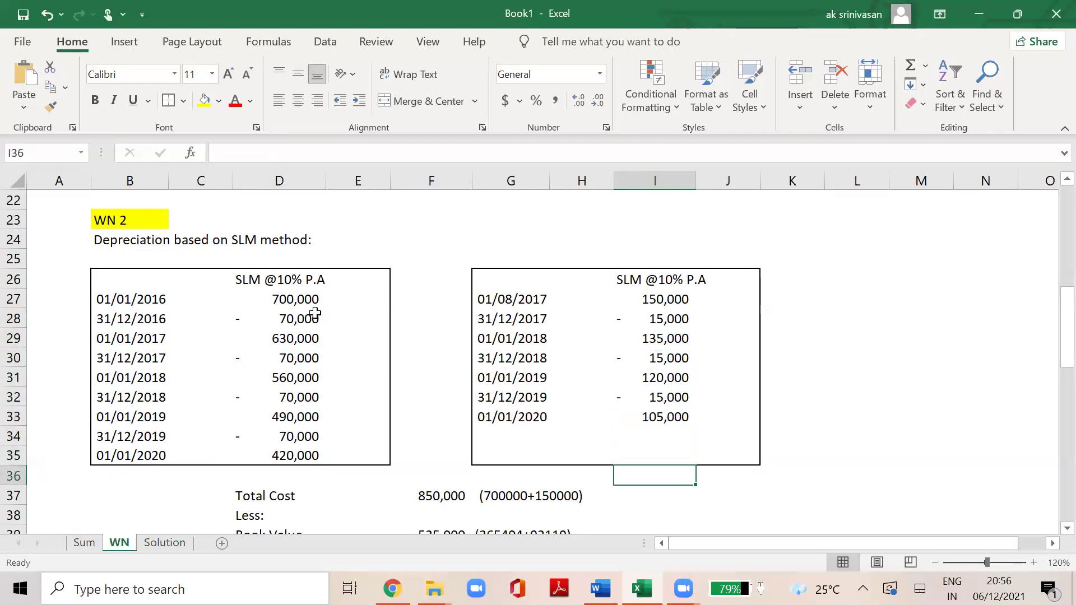
Check the WN 2 Total Cost figure against both machines' original costs, continuing down to the Book Value and total depreciation rows.
click(308, 300)
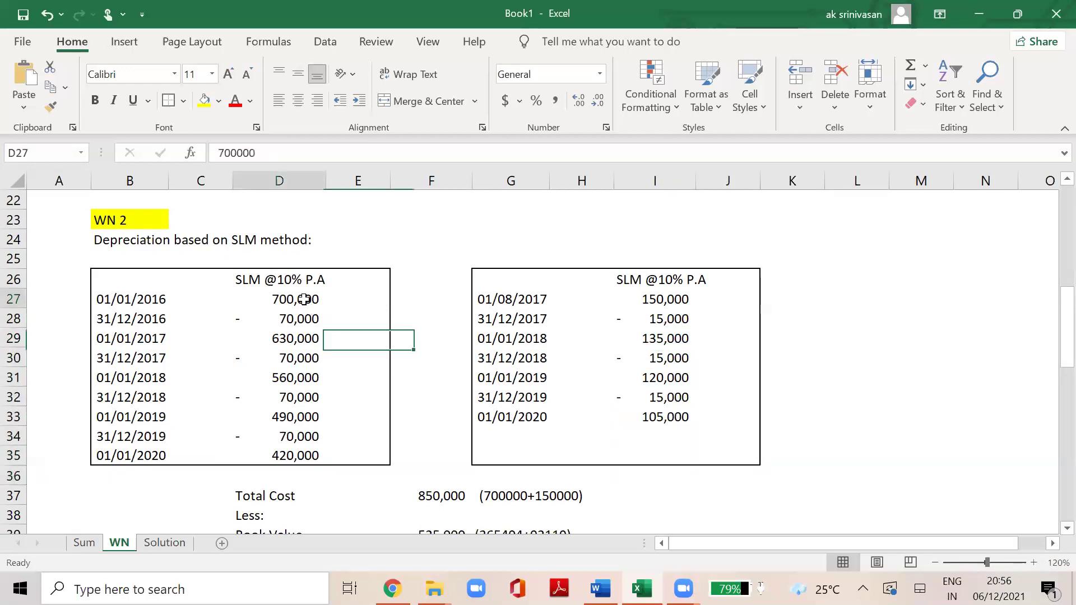
click(668, 302)
click(444, 497)
key(Down)
key(Down)
key(Down)
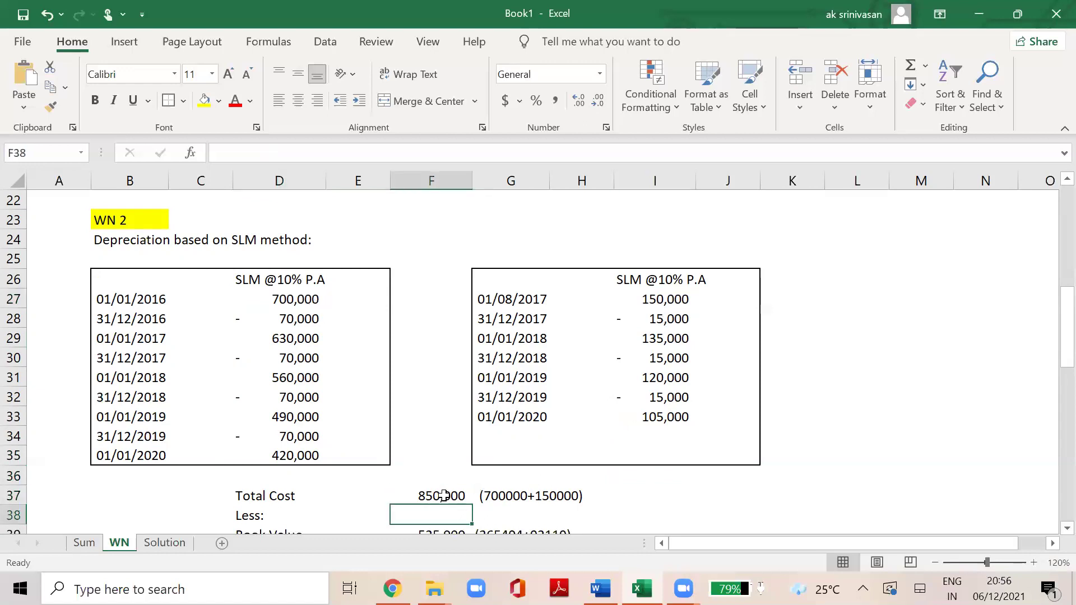
key(Down)
key(Down)
Fill both machines' 01/01/2020 SLM book value cells, D35 and I33, with yellow.
click(134, 379)
key(Right)
key(Right)
click(204, 100)
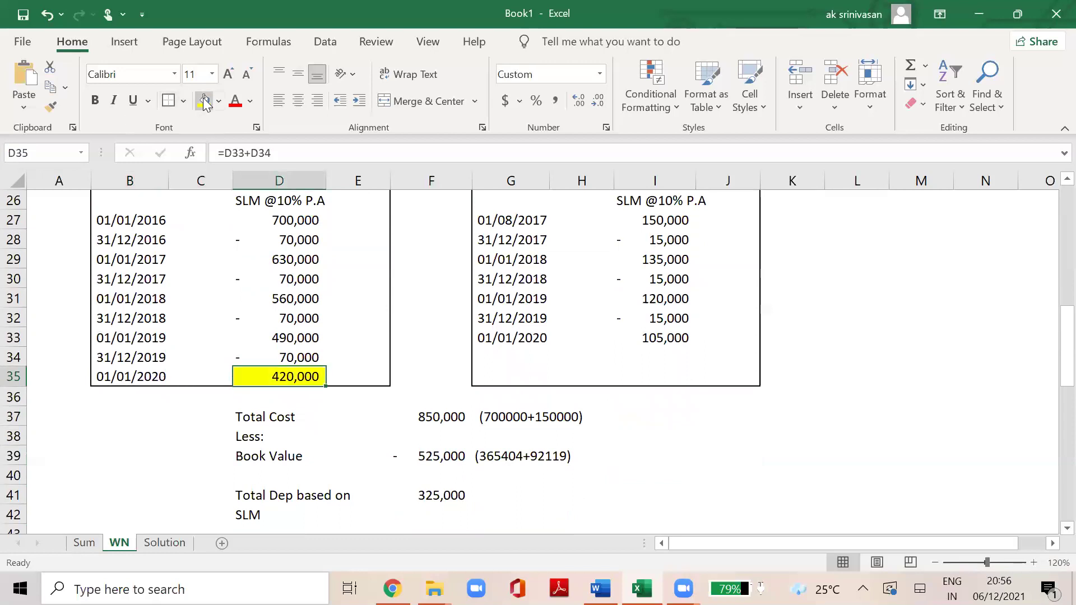
click(665, 340)
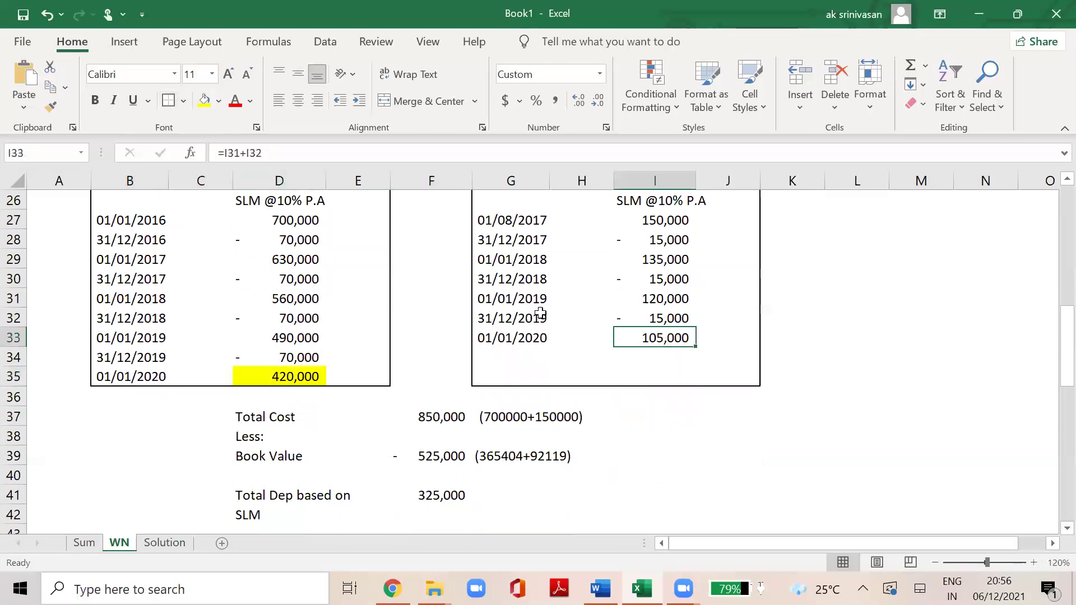
click(204, 100)
Replace the note beside the WN 2 Book Value in G39 with (420000+105000).
click(490, 506)
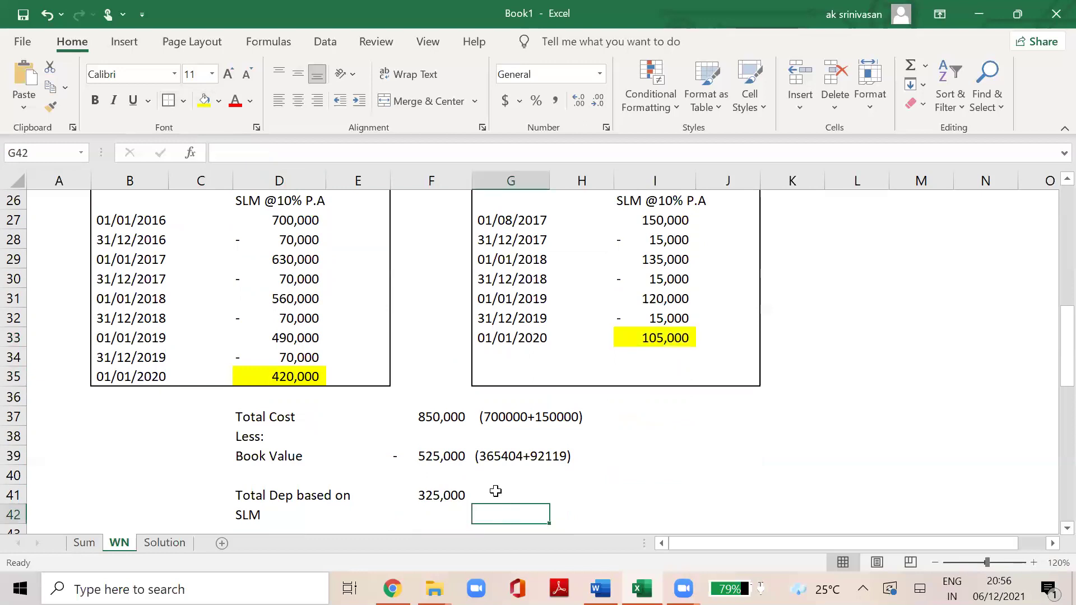
click(506, 452)
key(Delete)
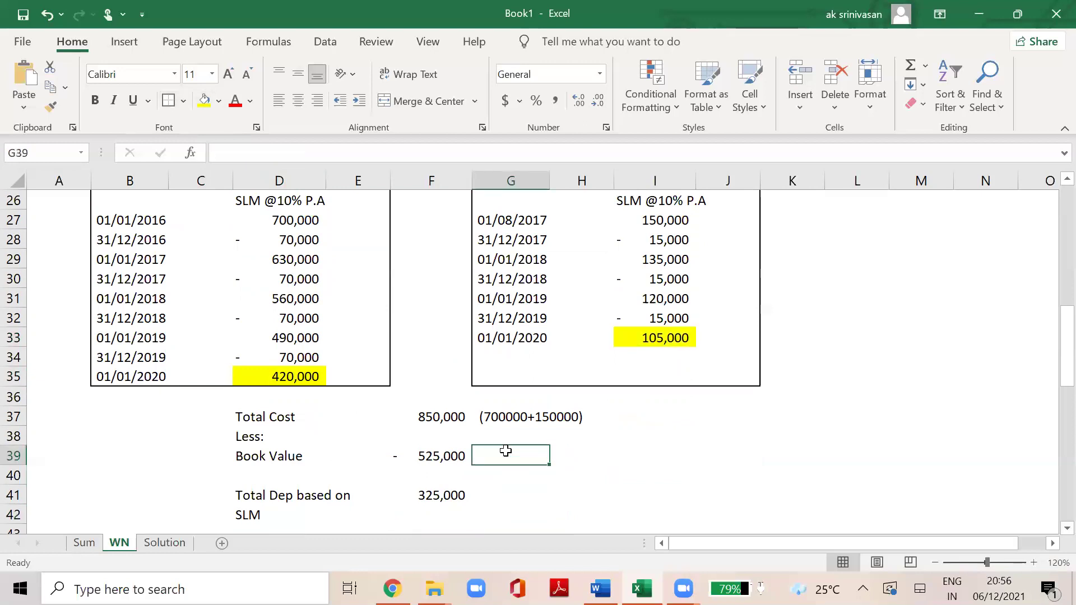
text(()
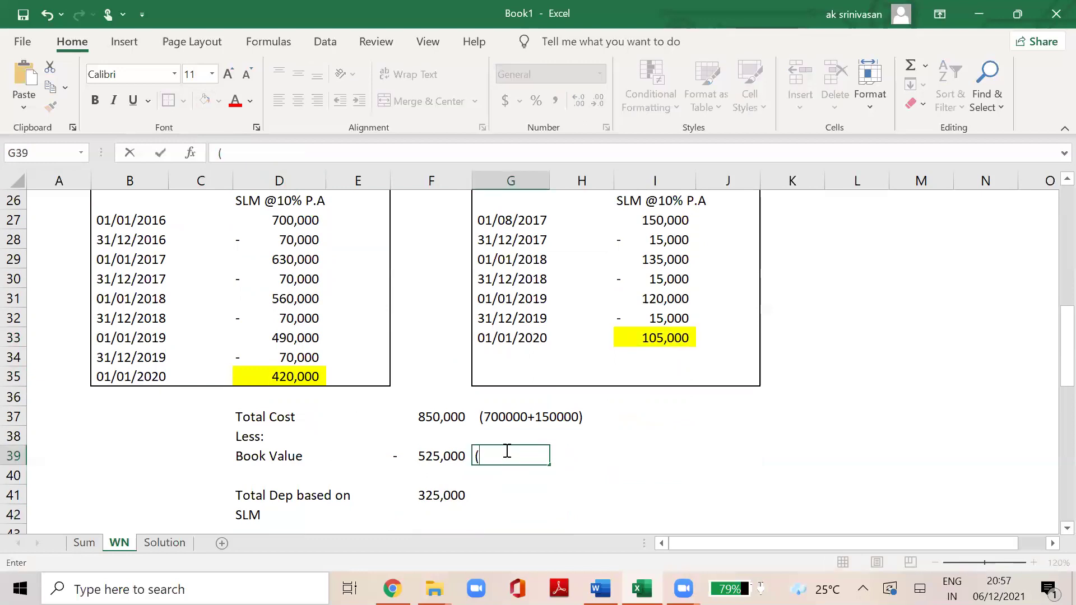
text(420000)
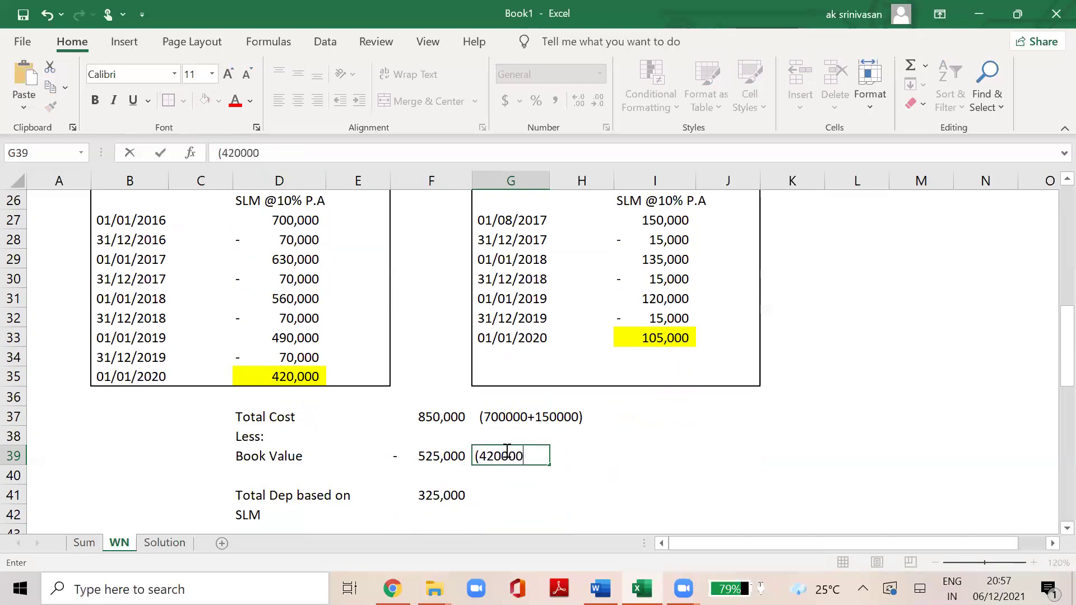
text(+105000))
key(Return)
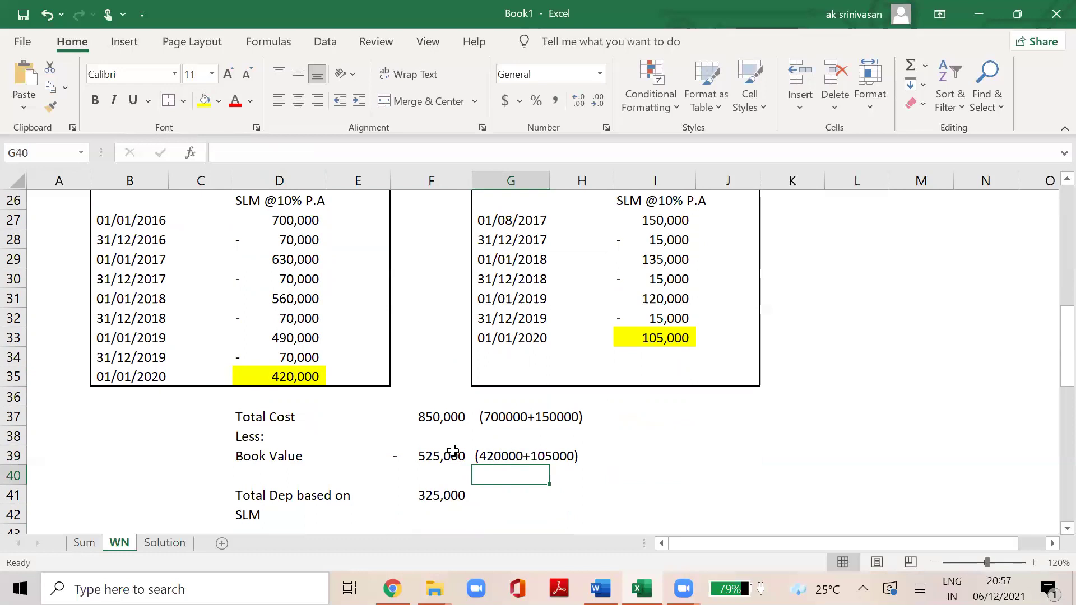
Trace the WN 2 figures in column F from Total Cost through Book Value to the total SLM depreciation in F41.
click(450, 452)
click(454, 416)
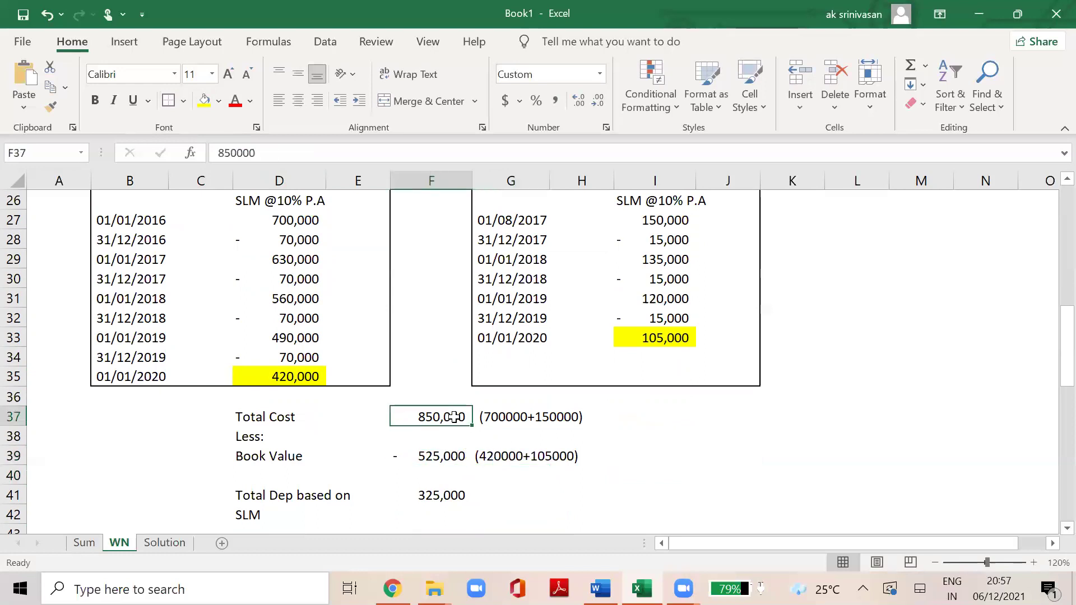
key(Down)
key(Down)
key(Down)
key(Down)
key(Down)
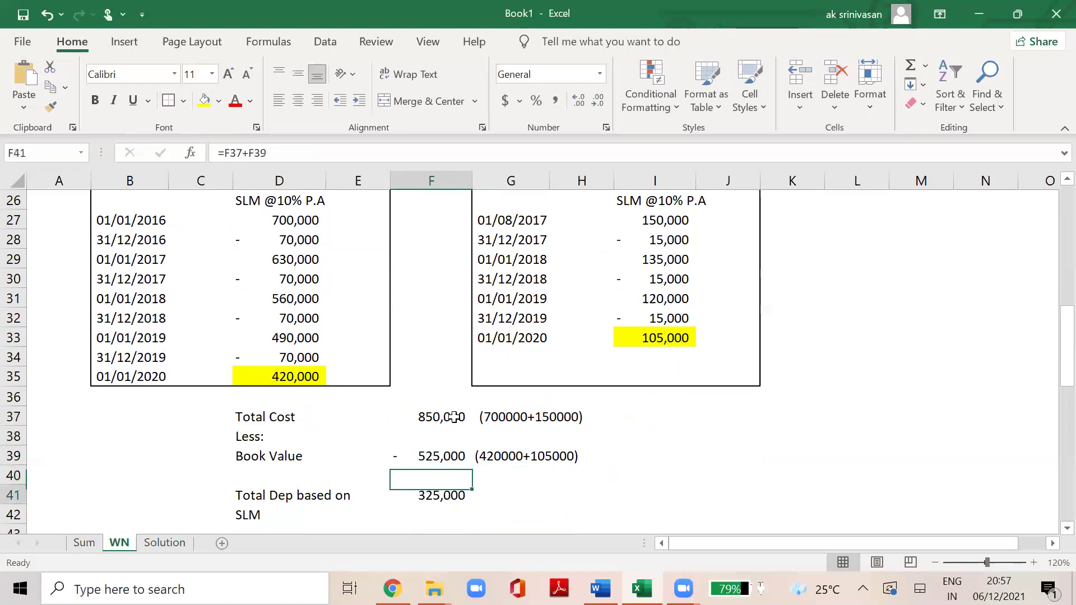
key(Up)
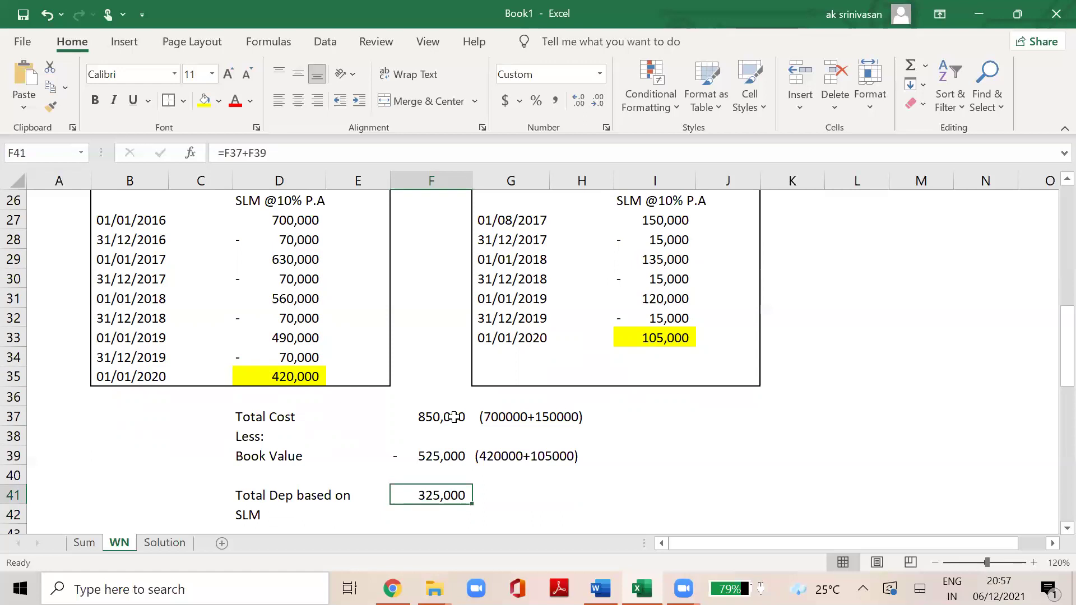
key(Down)
scroll(453, 417, down, 1)
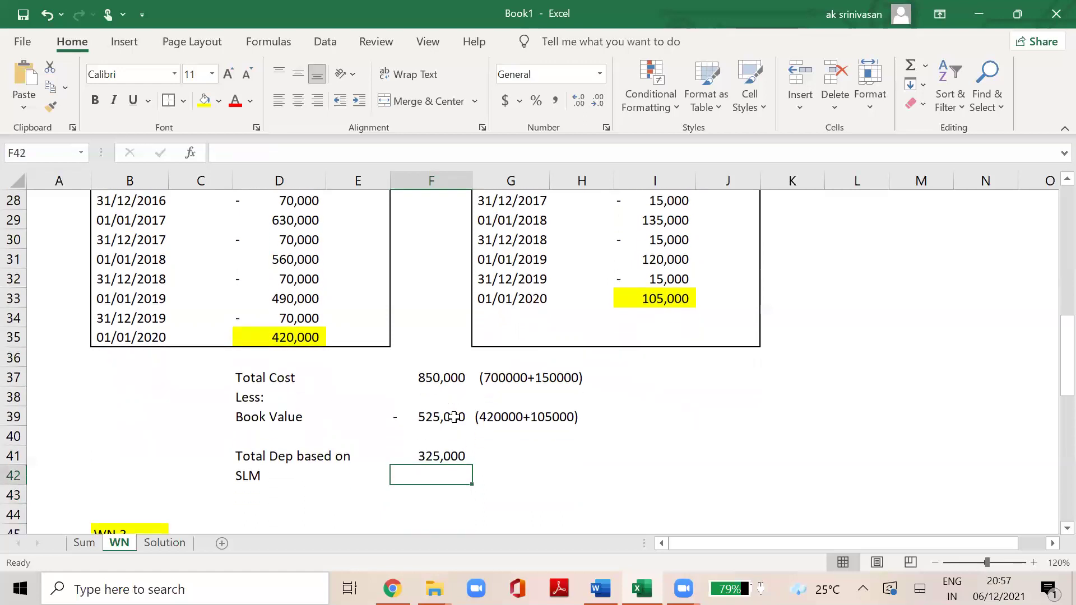
Move on to WN 3 and examine the total depreciation under the old WDV method in F47.
key(Left)
key(Down)
key(Down)
key(Down)
key(Down)
key(Down)
key(Down)
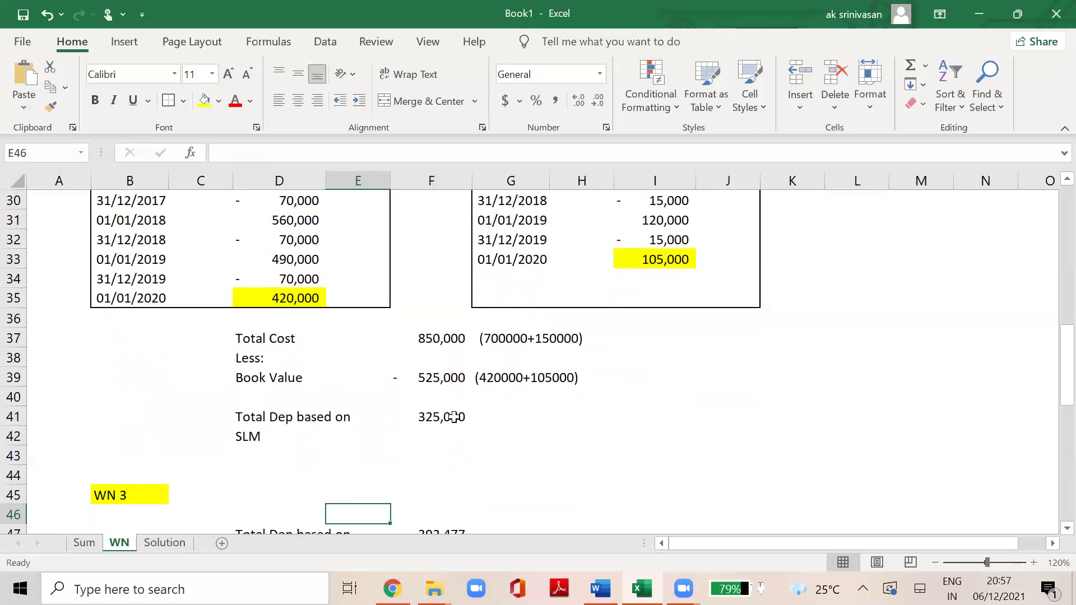
scroll(454, 417, down, 2)
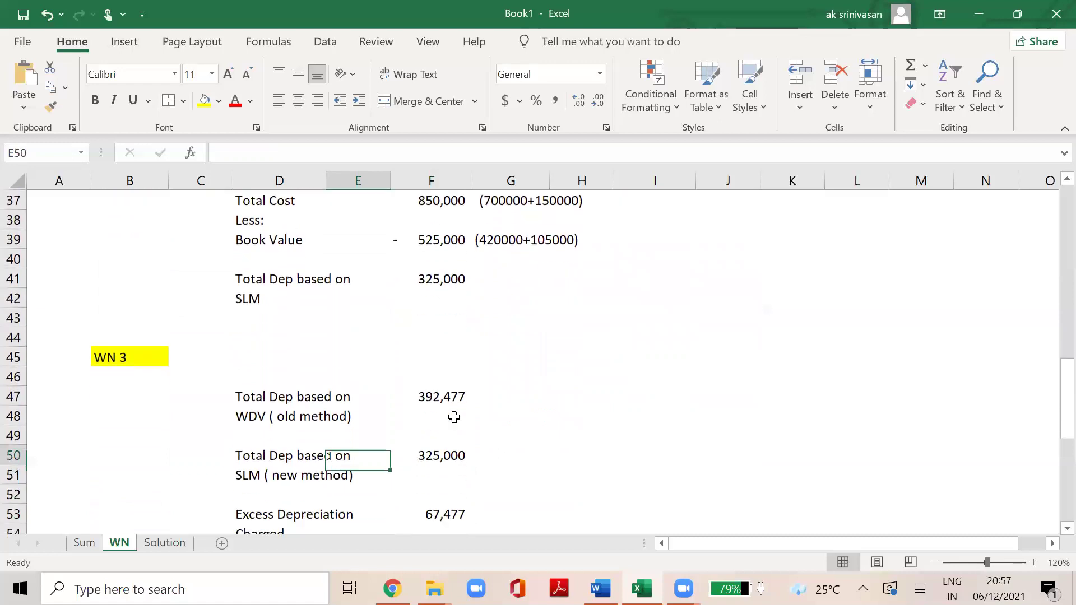
key(Up)
key(Right)
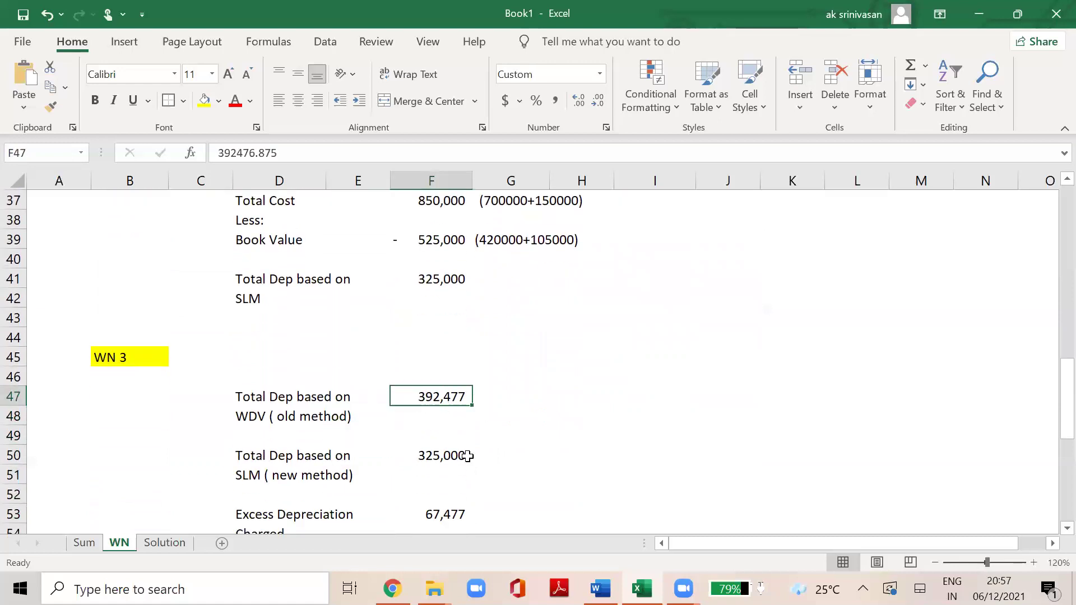
Cross-check the WN 3 WDV and SLM depreciation totals against their source figures in F20 of WN 1 and F41 of WN 2.
drag(1067, 440, 1054, 273)
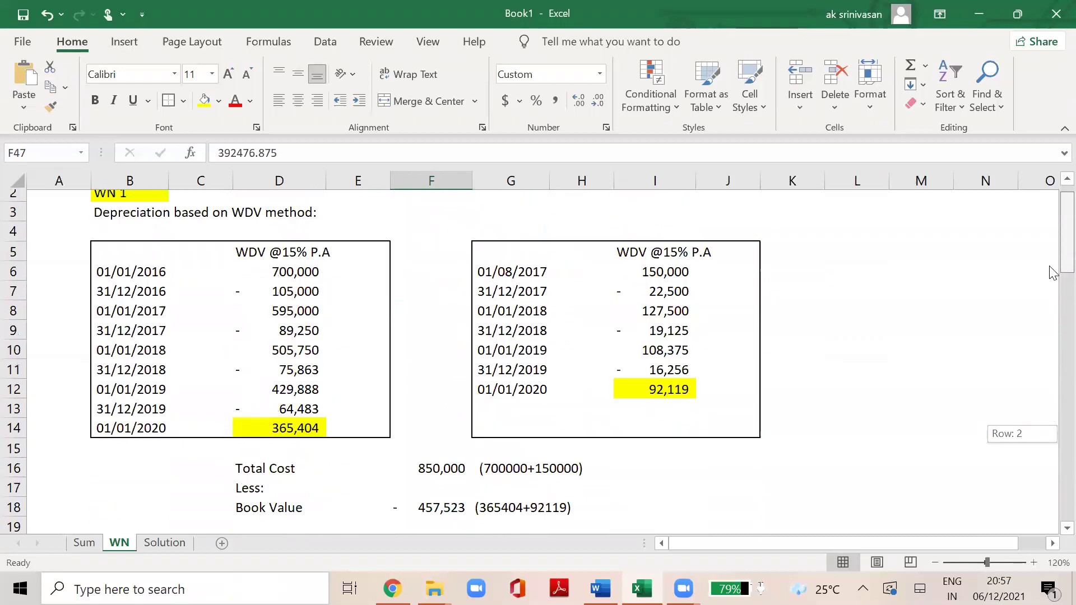
scroll(432, 427, down, 2)
click(433, 425)
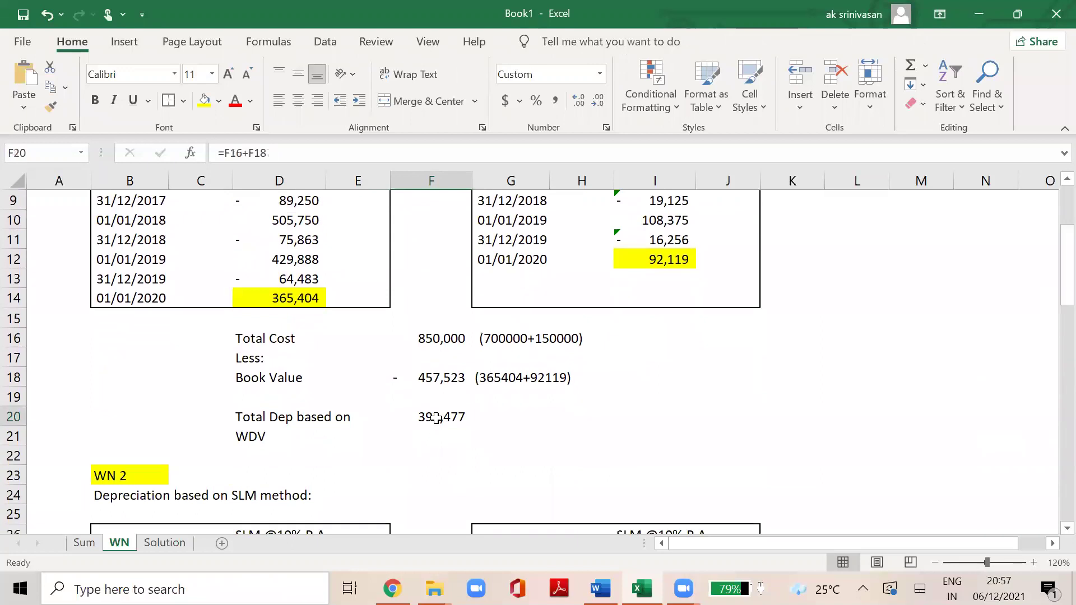
drag(1052, 285, 1050, 428)
click(447, 418)
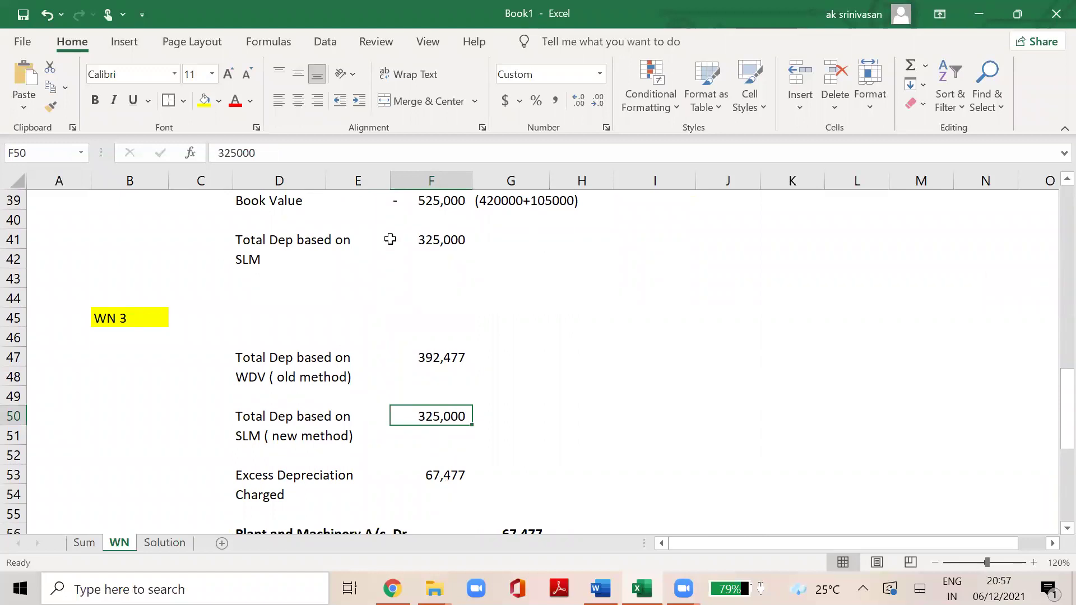
click(432, 235)
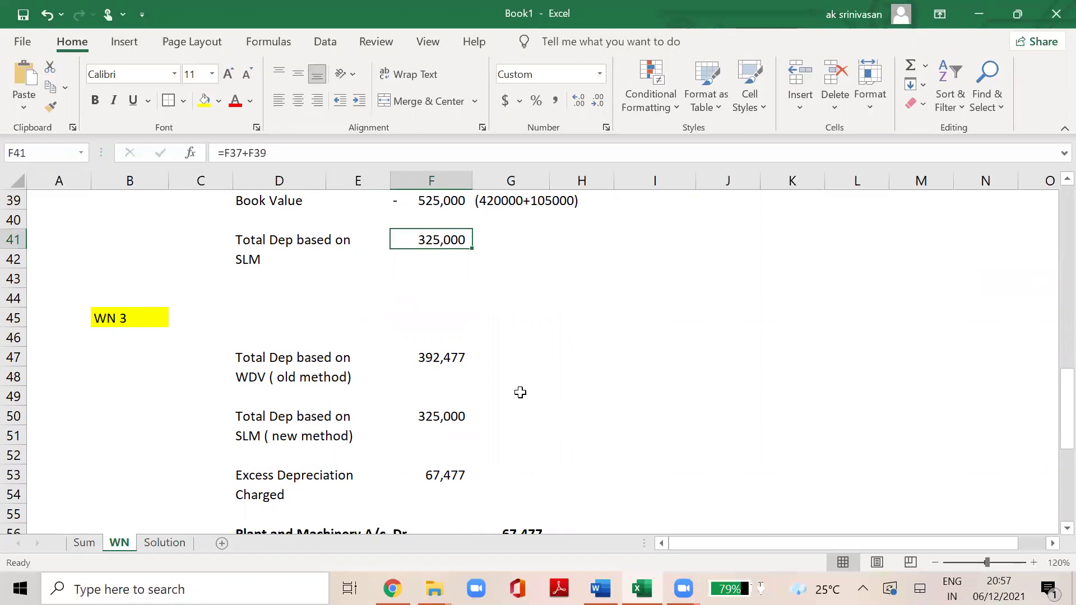
click(449, 423)
Examine how Excess Depreciation Charged in F53 derives from the WDV total in F47 and the SLM total in F50.
click(446, 483)
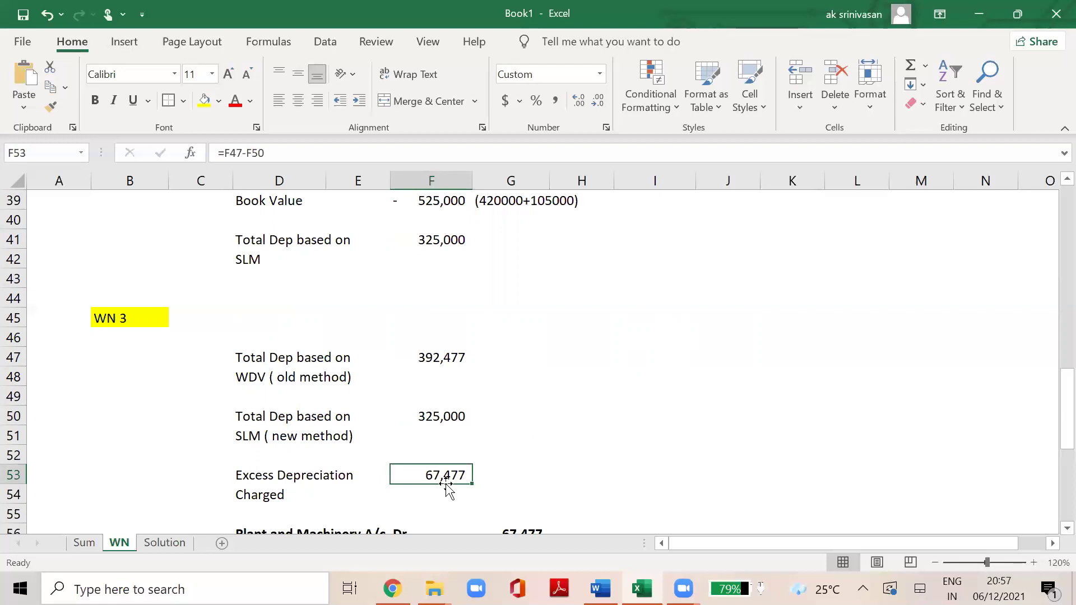
click(438, 358)
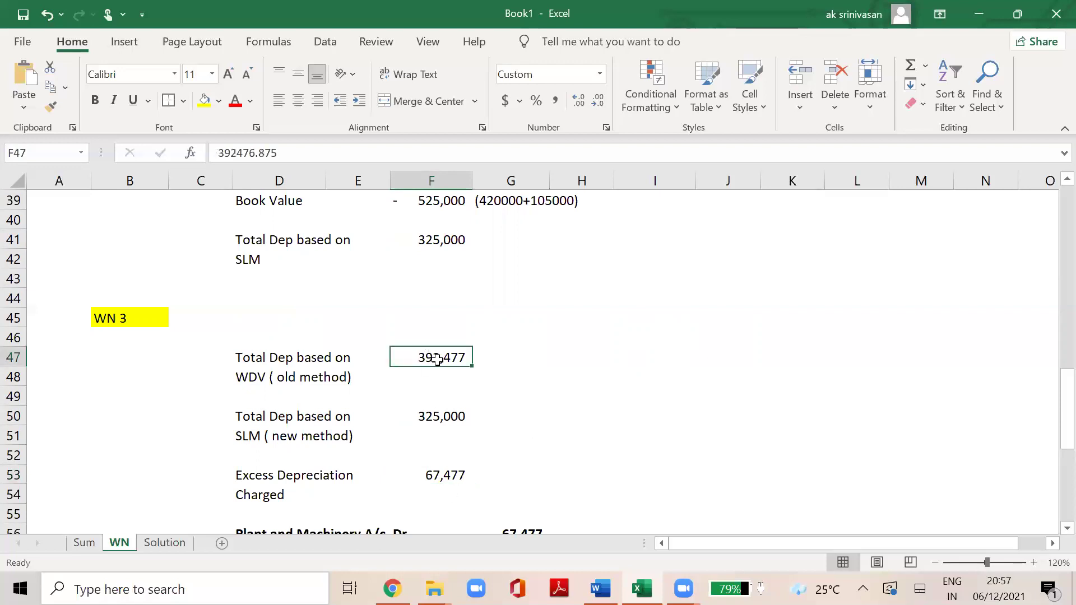
click(431, 416)
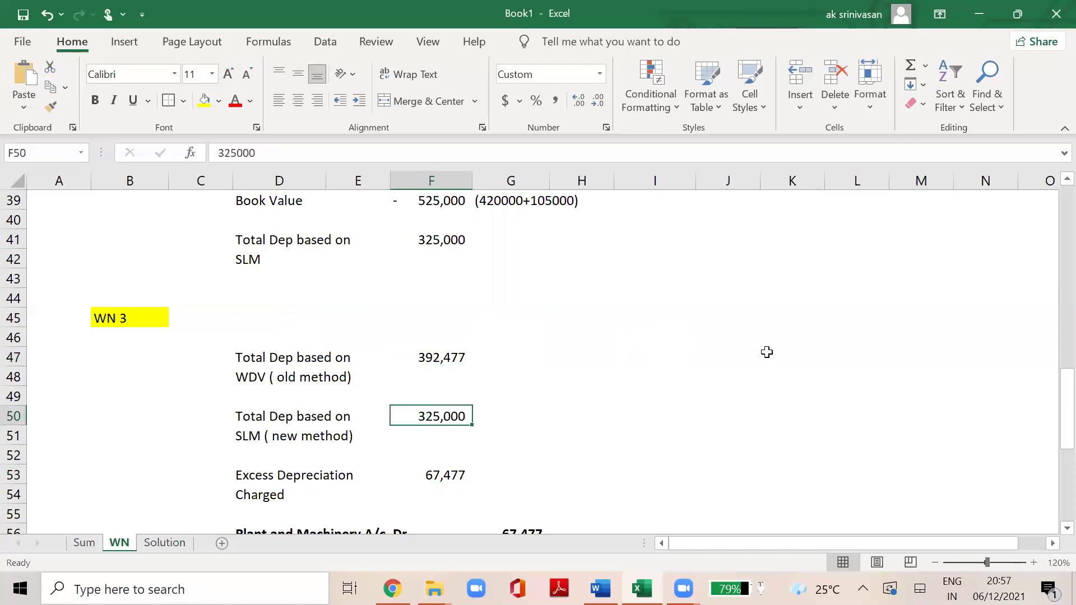
click(450, 481)
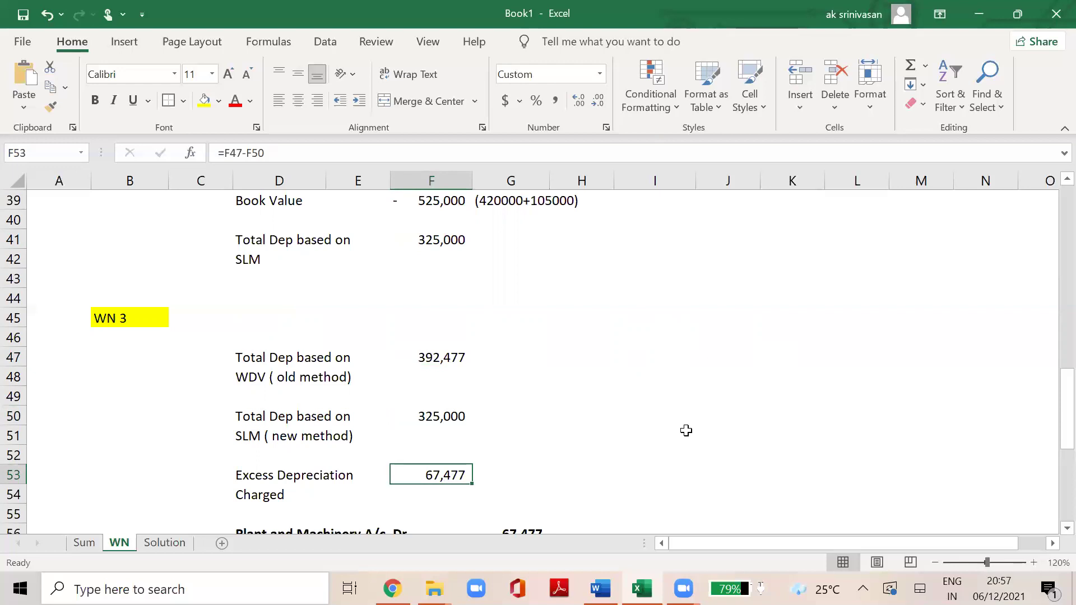
key(Down)
key(Down)
key(Up)
key(Up)
key(Down)
key(Down)
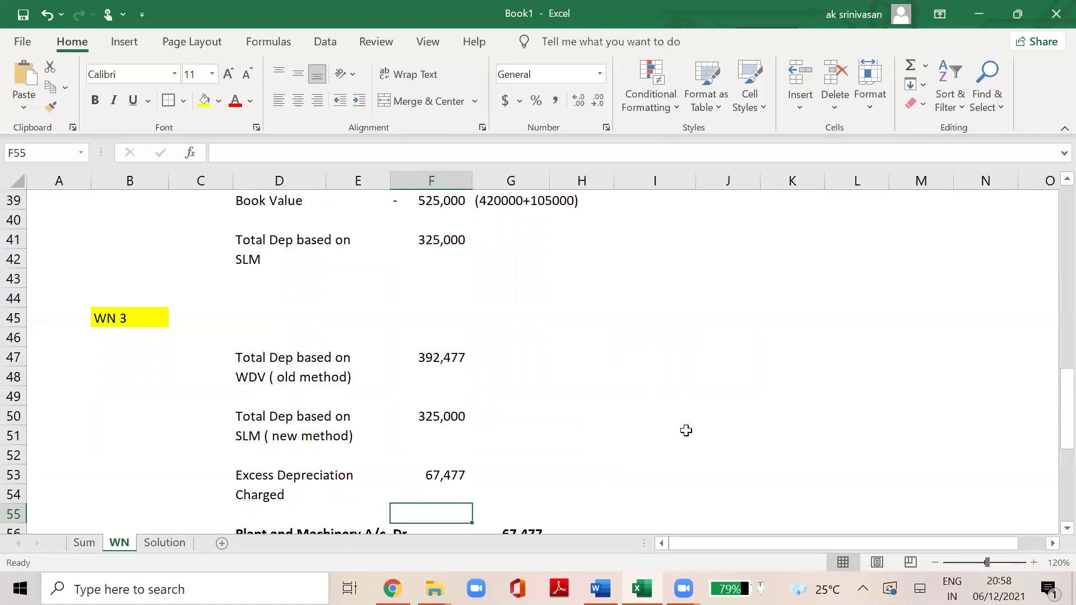
Review the adjusting journal entry in rows 56 and 57, covering the Plant and Machinery debit, Profit and loss credit and amounts.
key(Down)
key(Down)
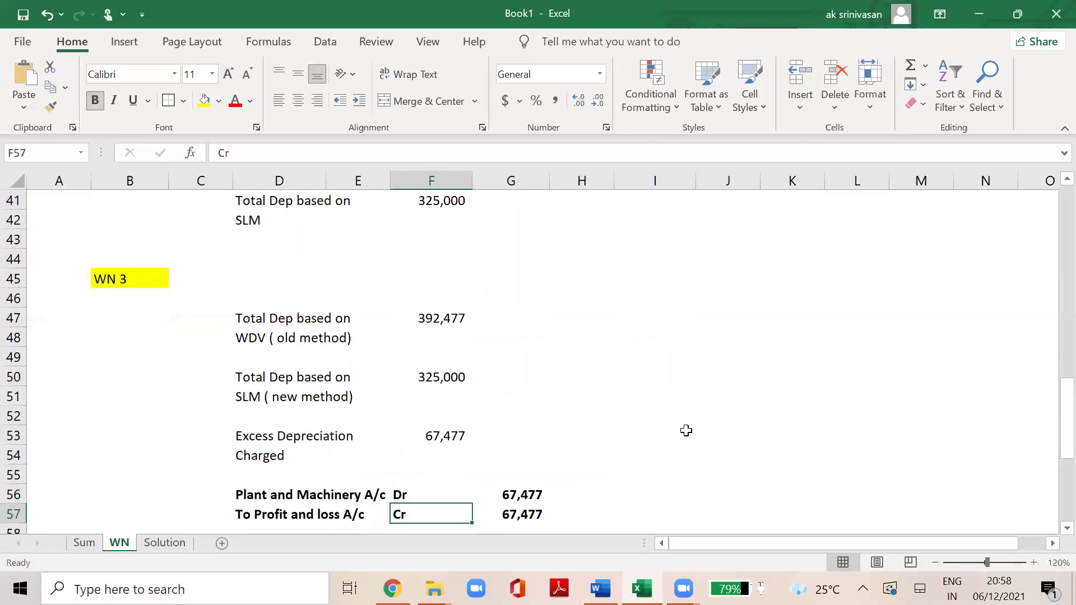
key(Down)
key(Up)
key(Up)
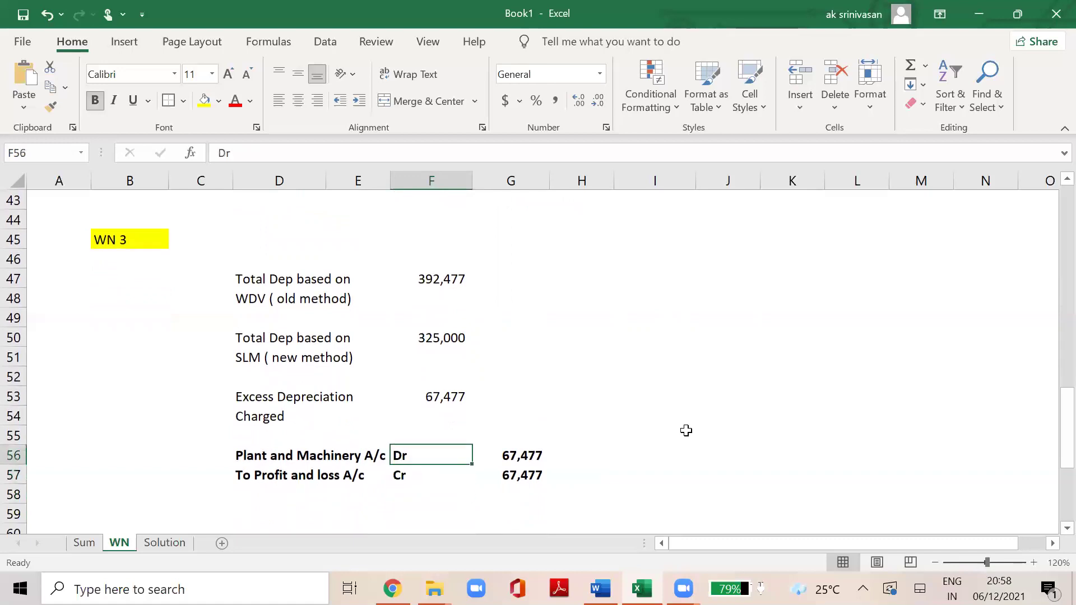
key(Left)
key(Down)
key(Right)
key(Right)
key(Up)
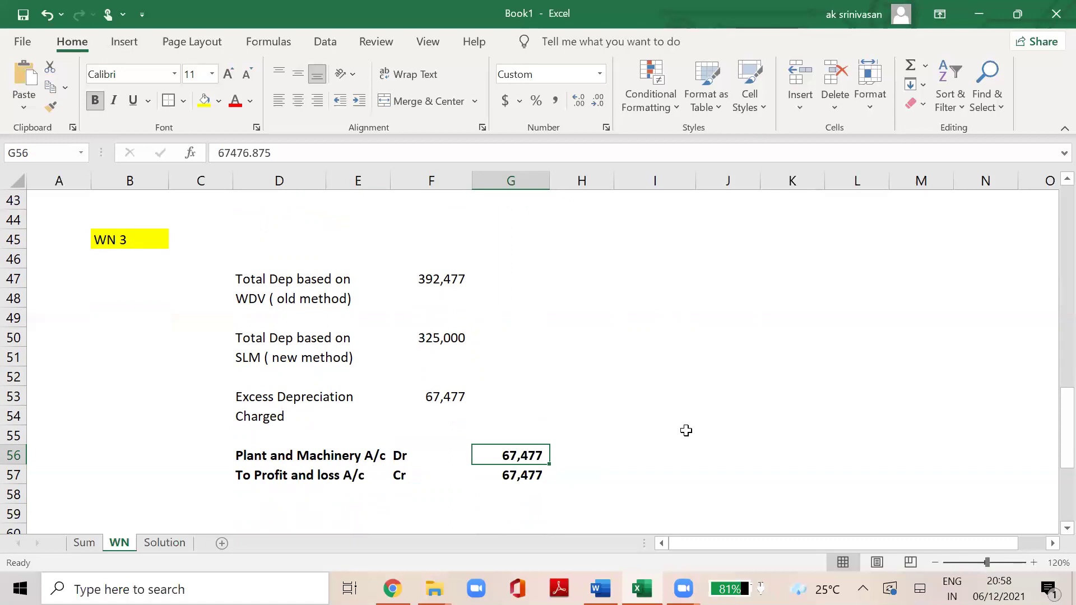
Compare the SLM total and Excess Depreciation Charged with the Profit and loss A/c credit in row 57.
click(453, 338)
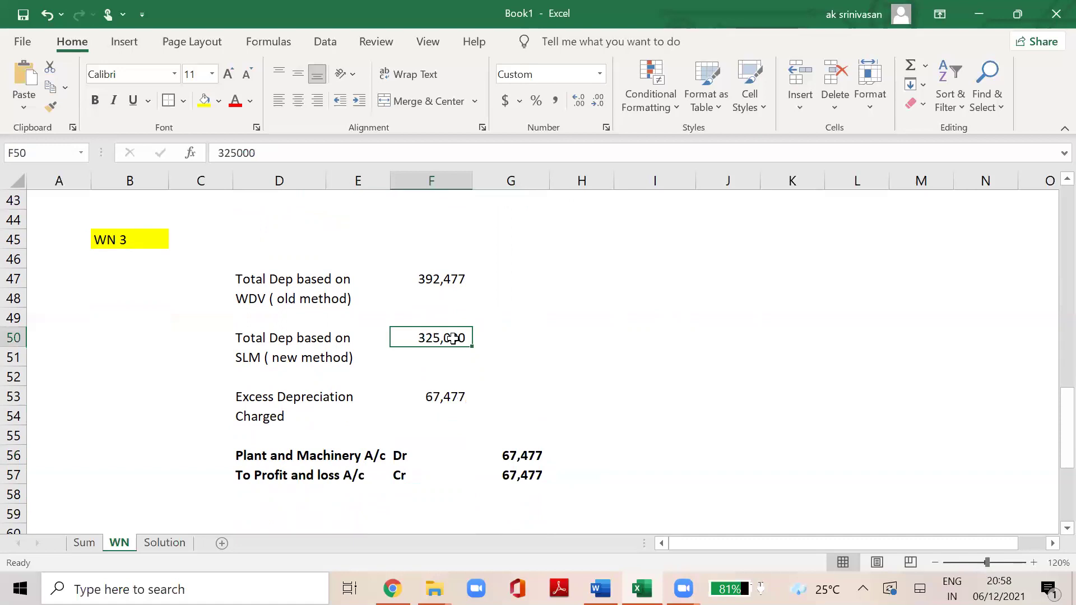
click(455, 392)
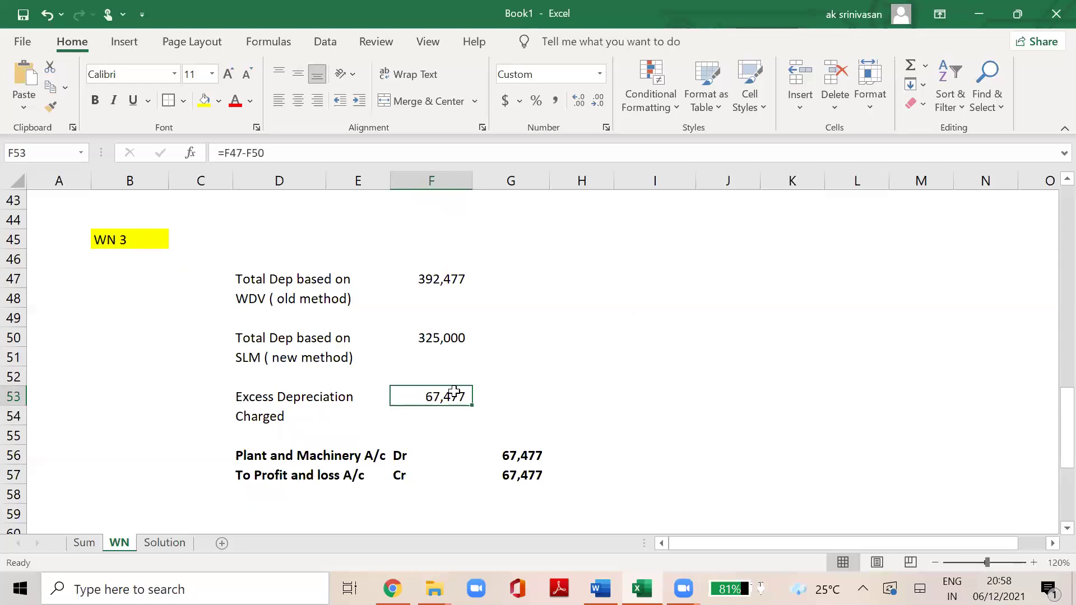
click(513, 474)
click(269, 477)
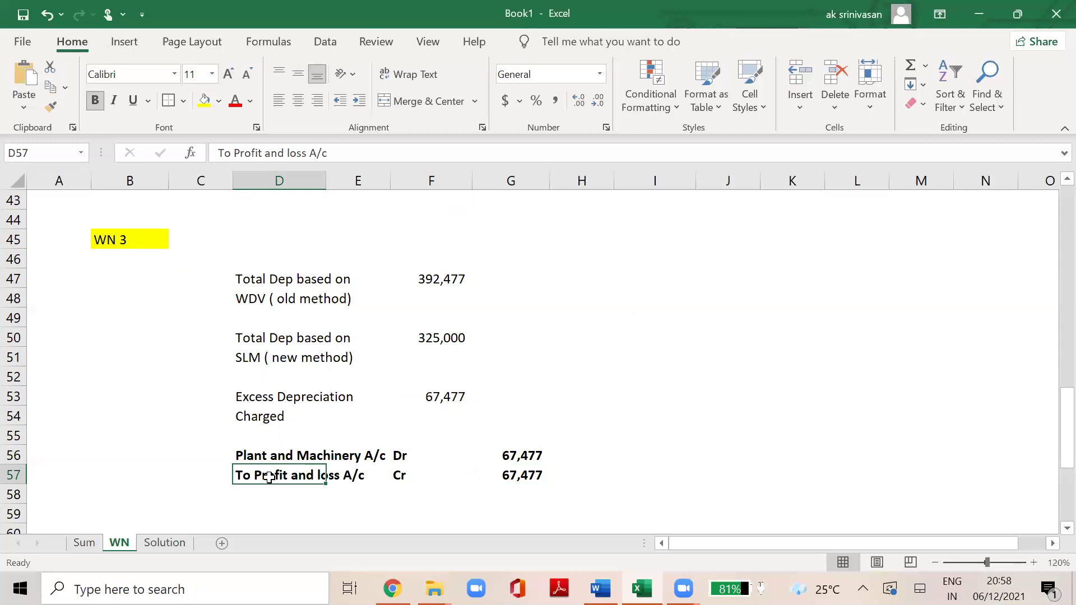
View the Plant and Machinery Account on the Solution sheet, and recheck the problem's ledger requirement on the Sum sheet.
click(182, 543)
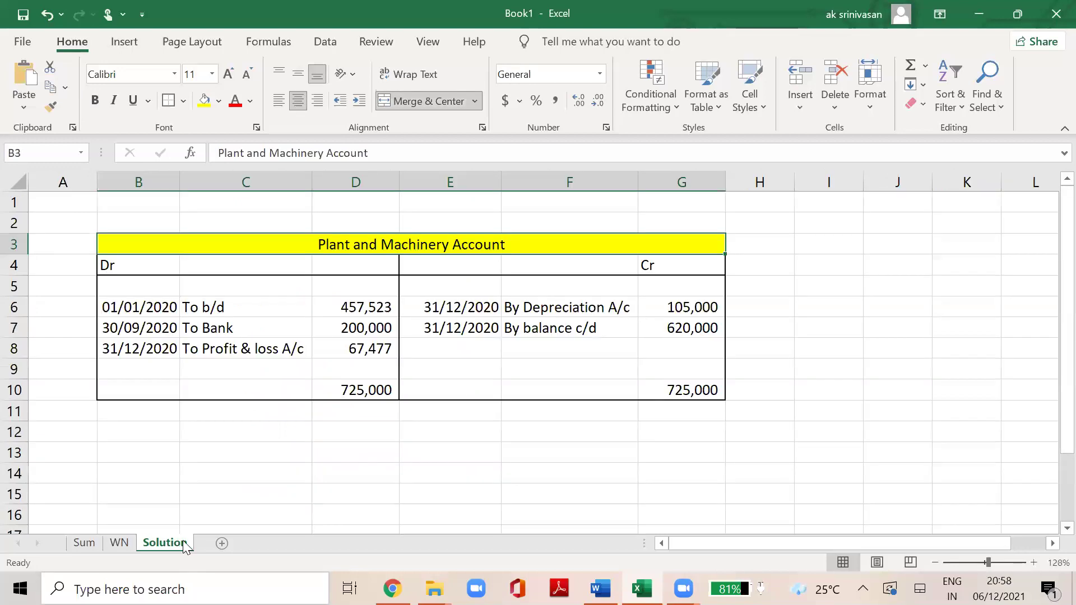
click(388, 222)
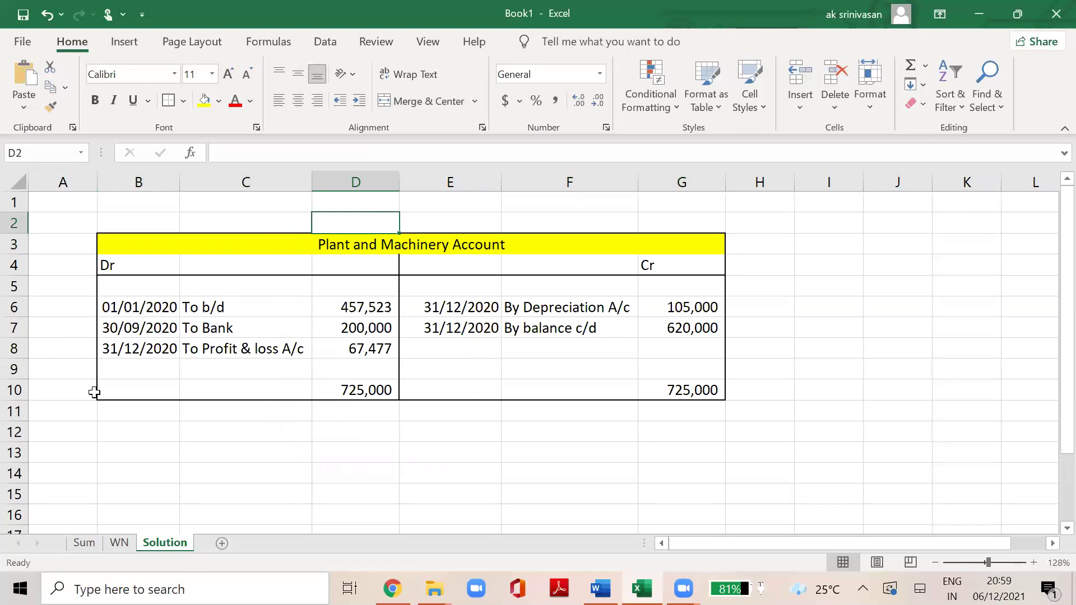
click(108, 543)
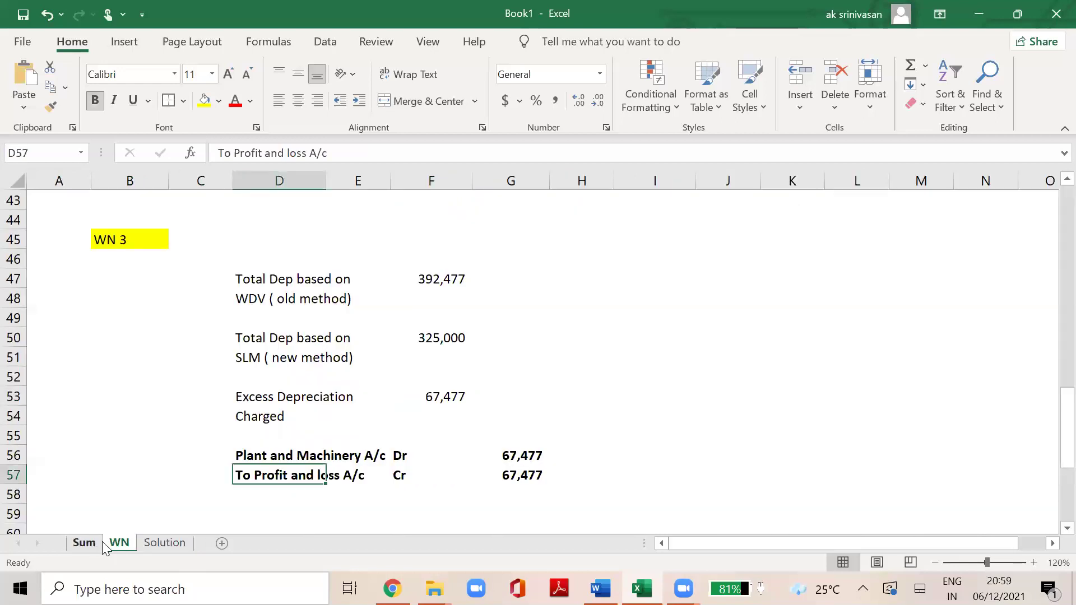
click(83, 543)
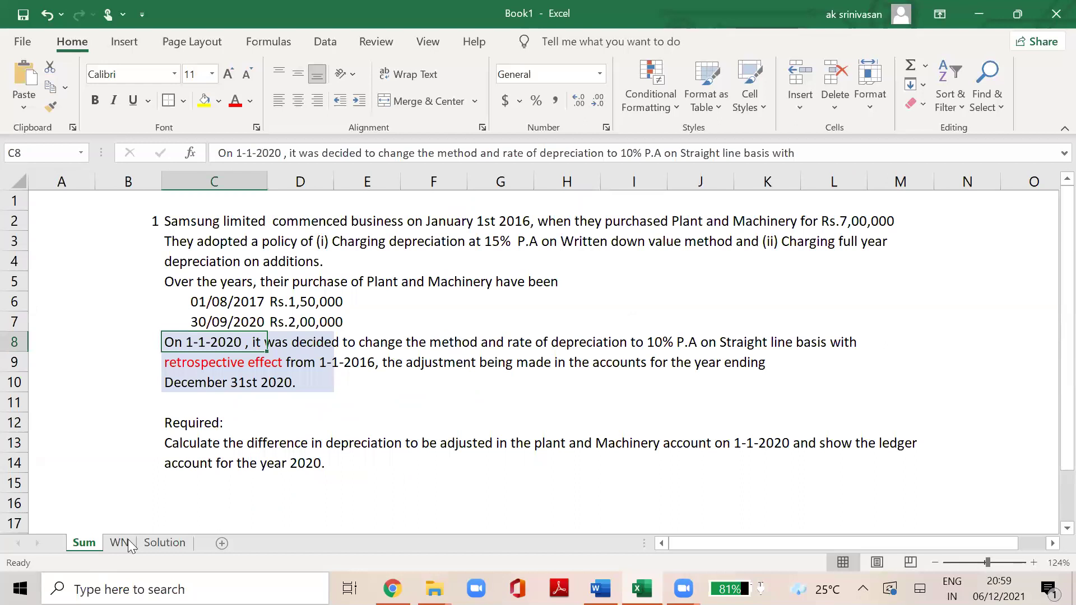
Enter 2020 in D2 above the Plant and Machinery Account on the Solution sheet, and merge and center it across D2:E2.
click(168, 543)
key(F2)
text(2020)
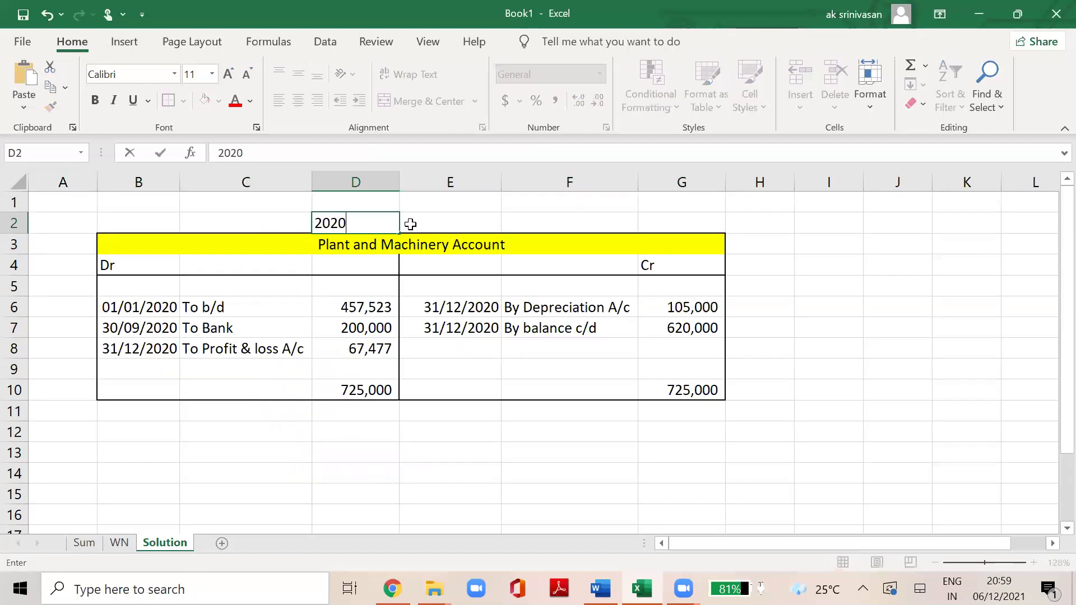
key(Return)
key(Up)
key(Right)
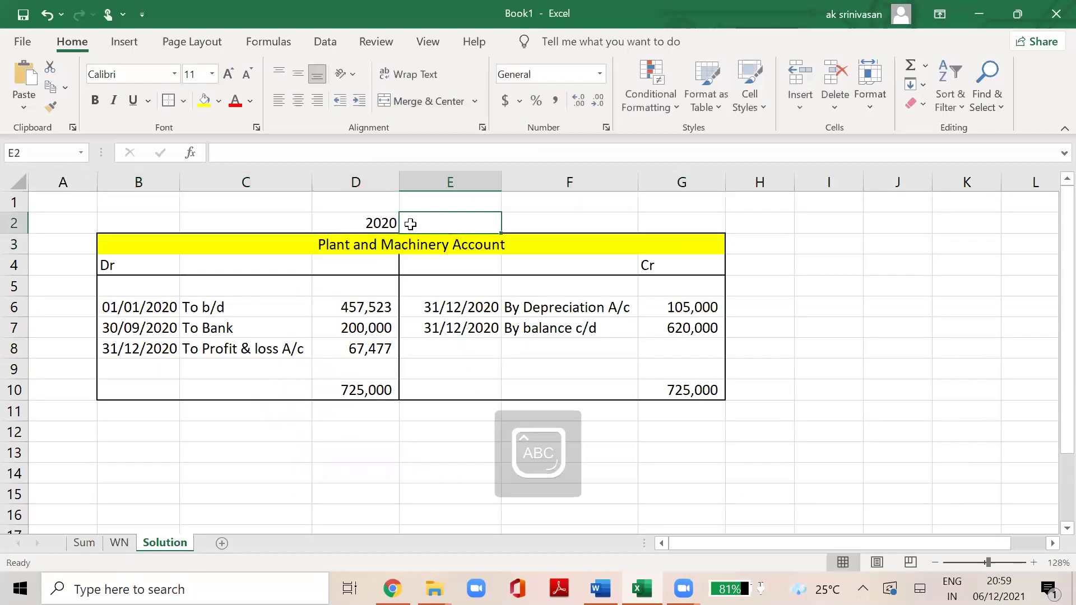
key(Left)
key(Caps_Lock)
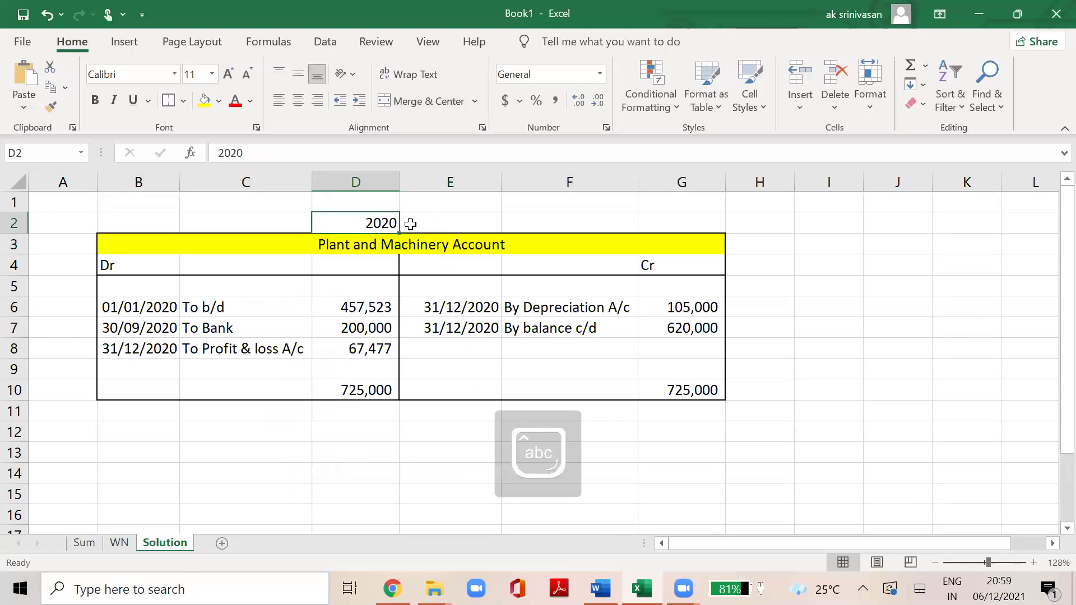
key(shift+Right)
click(427, 95)
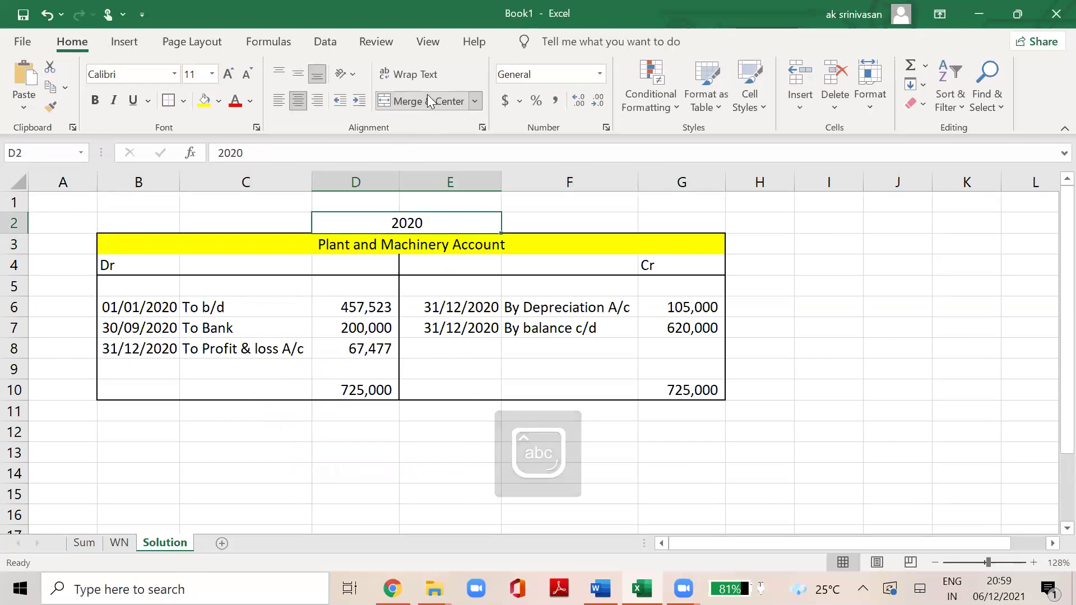
Fill the merged 2020 heading above the Plant and Machinery Account with yellow.
click(203, 103)
click(199, 466)
click(234, 309)
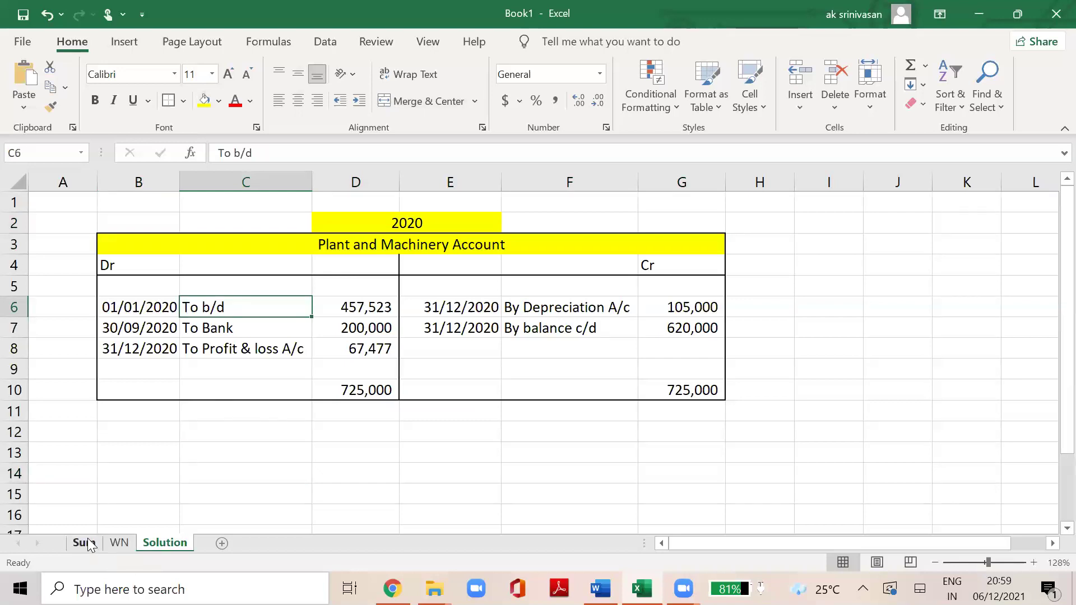
Go back to the WDV depreciation tables under WN 1 at the start of the WN sheet.
click(116, 542)
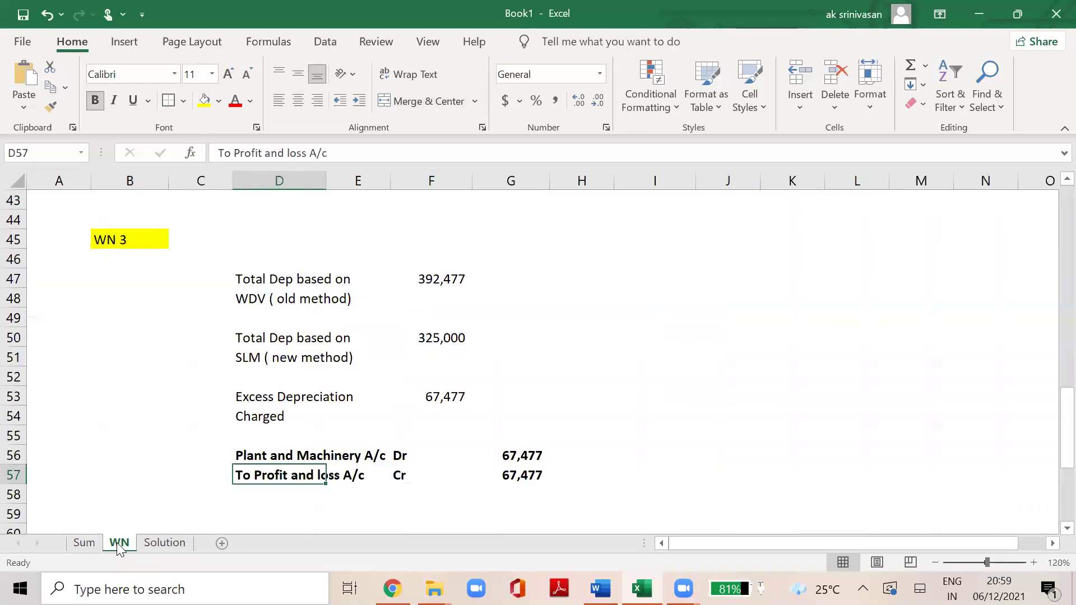
click(299, 283)
key(Up)
key(Up)
key(Up)
key(Up)
key(Up)
key(Up)
key(Up)
key(Up)
key(Up)
key(Up)
key(Up)
key(Up)
key(Up)
key(Up)
key(Up)
key(Up)
key(Up)
key(Up)
key(Up)
key(Up)
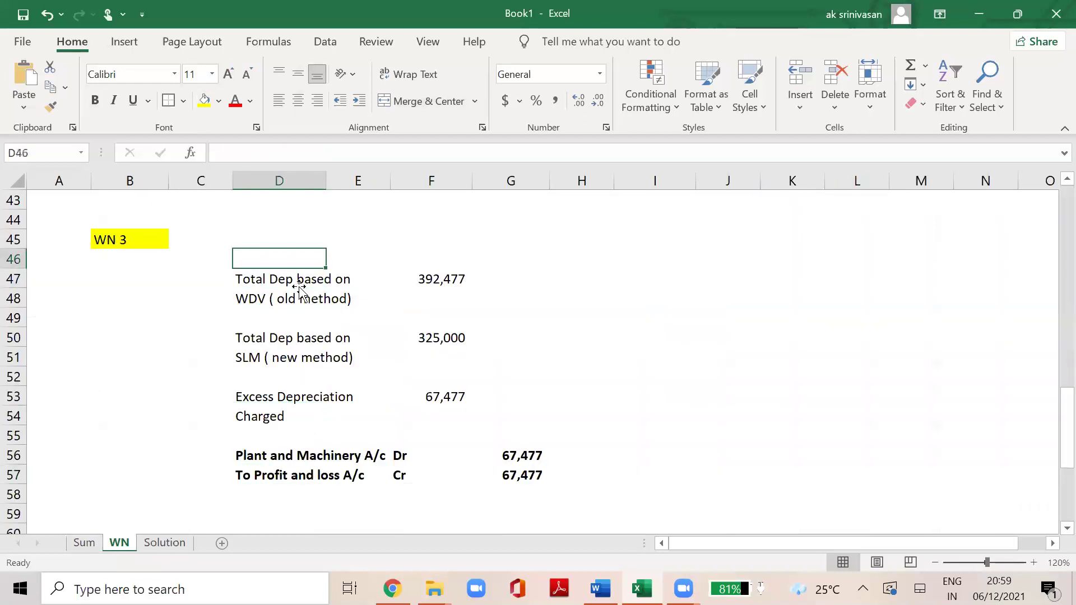
key(Up)
key(Up)
key(Up)
key(Up)
key(Up)
key(Up)
key(Up)
key(Up)
key(Up)
key(Up)
key(Up)
key(Up)
key(Up)
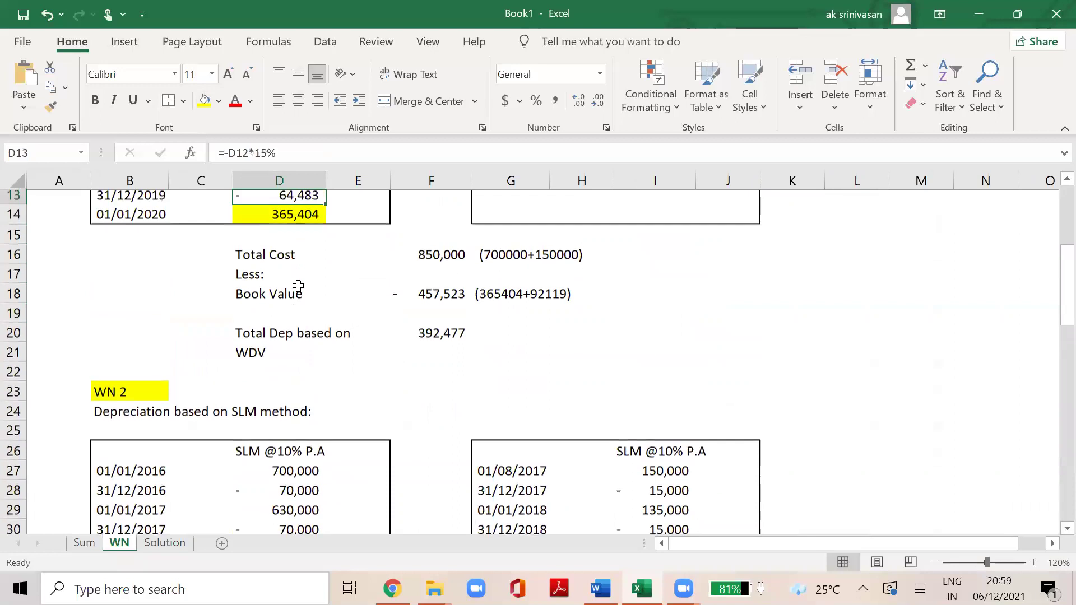
key(Up)
key(Up)
key(Up)
key(Up)
key(Up)
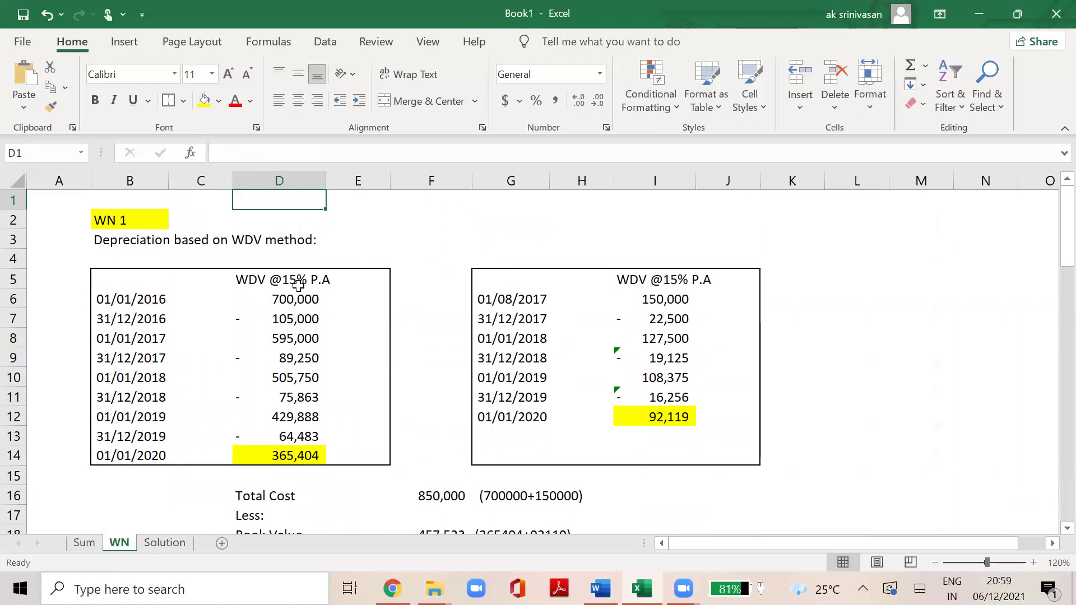
Review the WN 1 tables down through Total Cost and Book Value to the Total Dep based on WDV line.
key(Down)
key(Down)
key(Down)
key(Down)
key(Down)
key(Down)
key(Down)
key(Down)
key(Down)
key(Down)
key(Down)
key(Down)
key(Down)
key(Down)
key(Down)
key(Down)
key(Down)
key(Down)
key(Down)
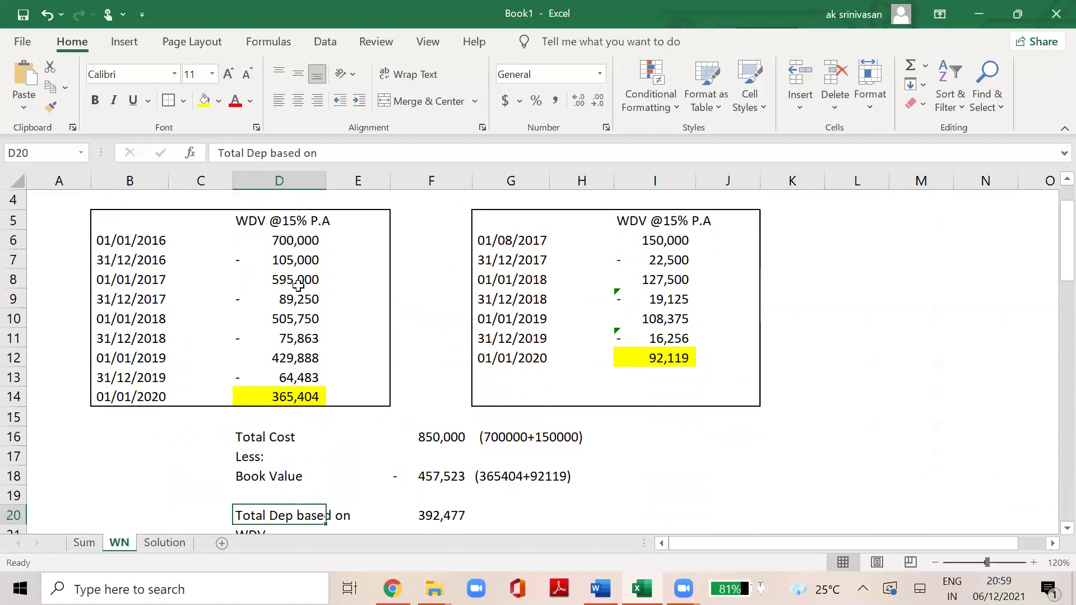
Compare the original costs and the combined 01/01/2020 closing values of both WDV tables with the Book Value in F18.
click(298, 240)
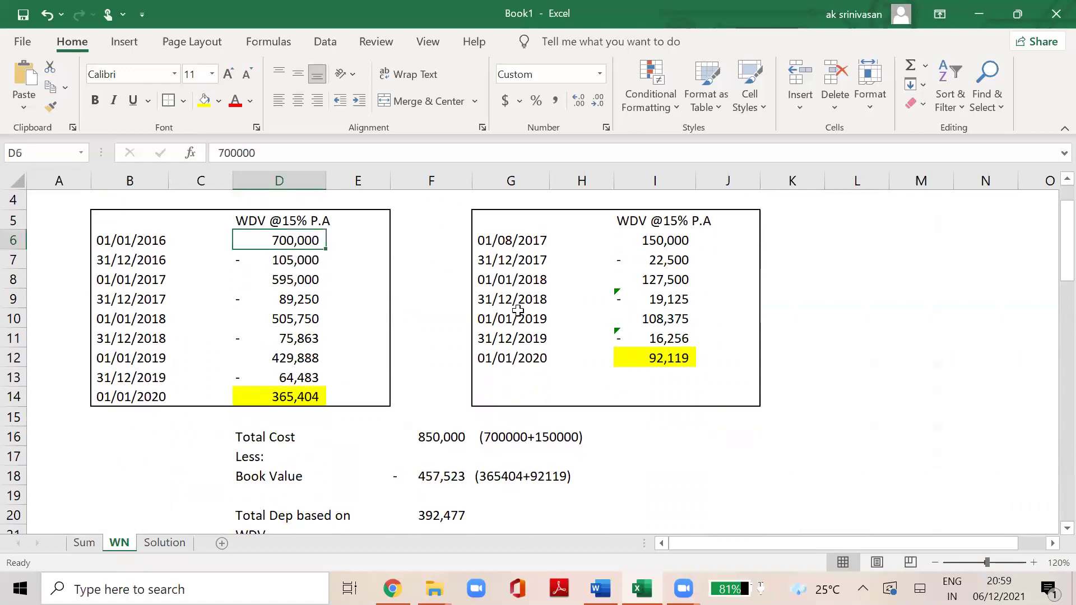
ctrl+click(666, 242)
click(298, 399)
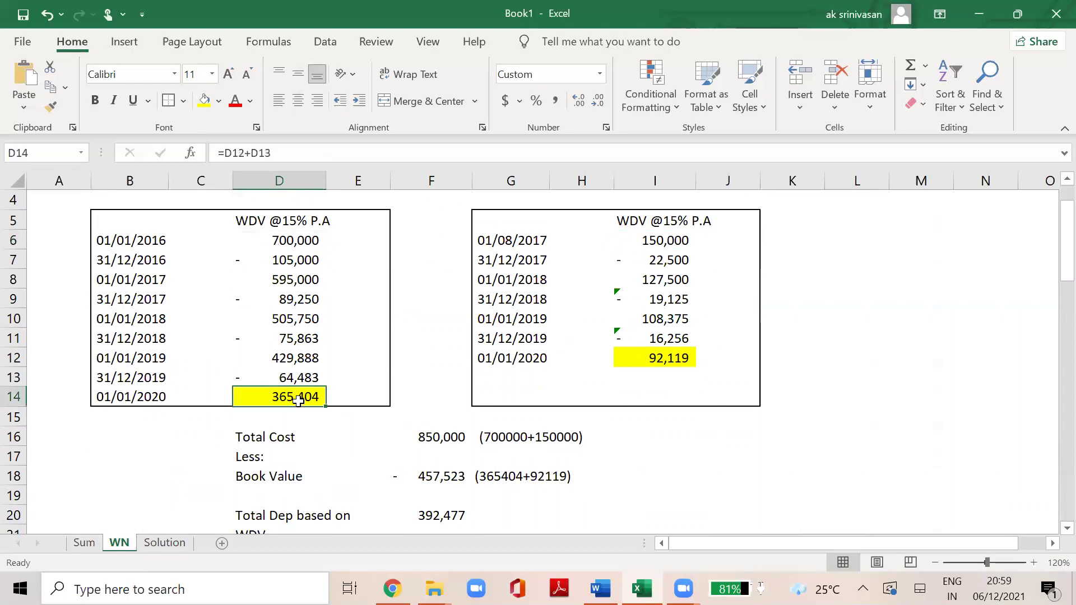
ctrl+click(665, 360)
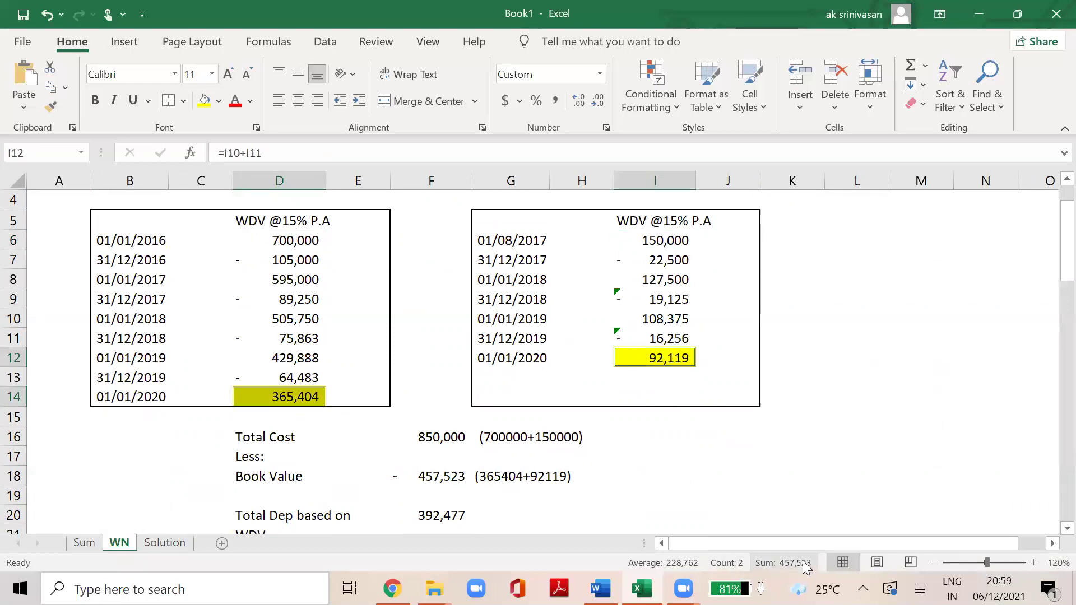
click(430, 471)
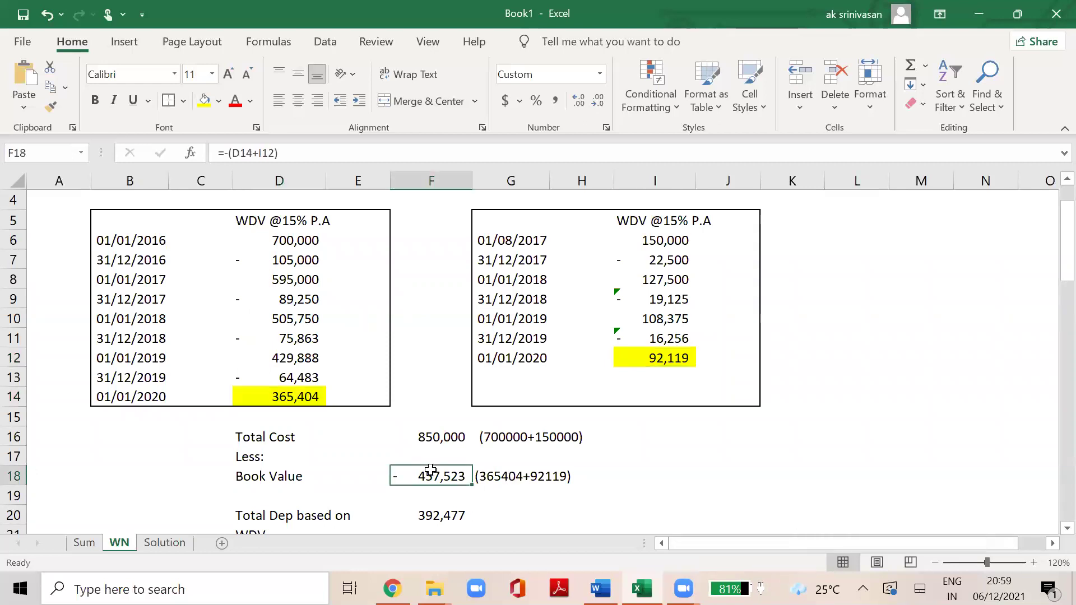
Examine the 01/01/2020 opening balance entry and its amount in row 6 of the account on the Solution sheet.
click(168, 543)
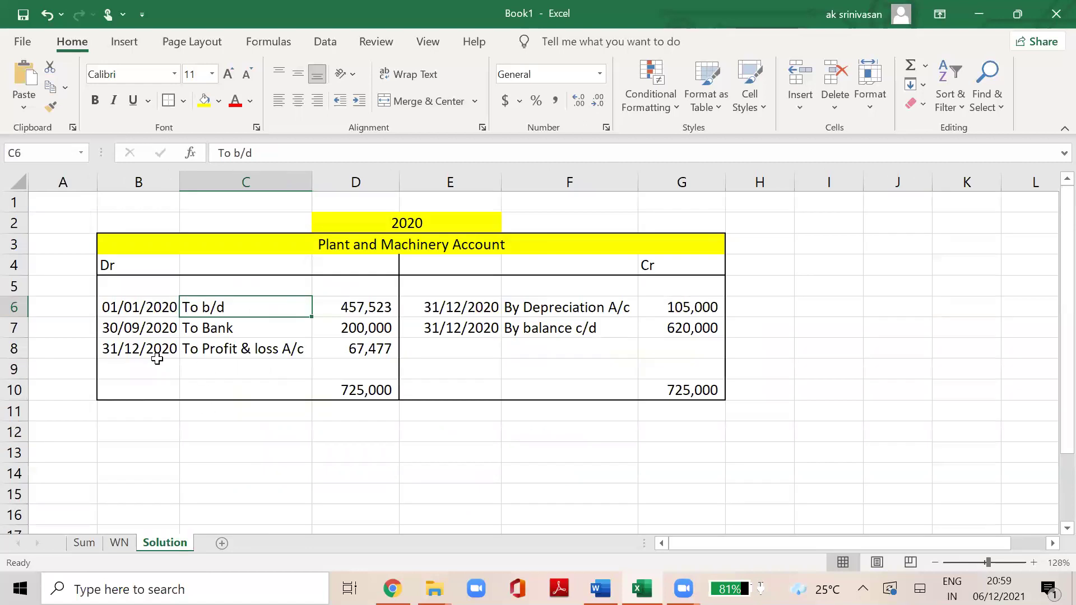
click(134, 392)
click(146, 311)
click(204, 313)
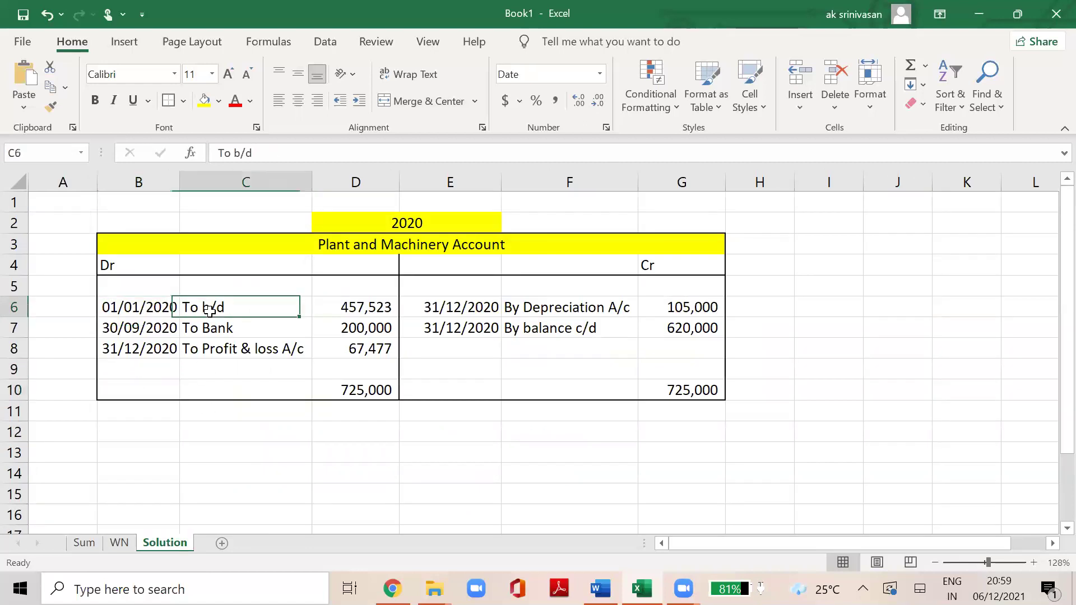
click(353, 307)
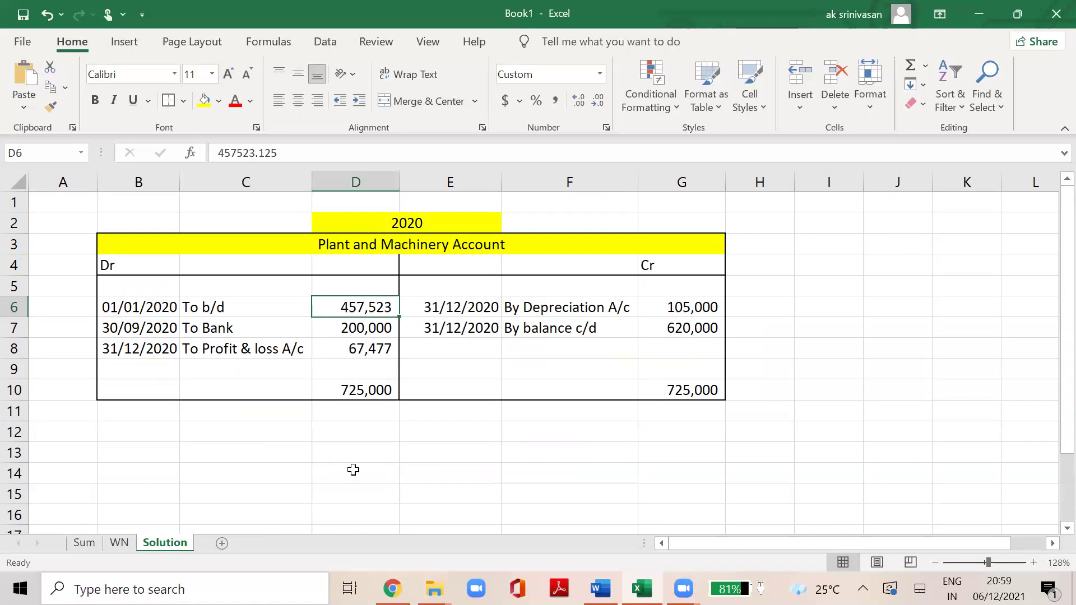
Check the 30/09/2020 To Bank entry in the account against the purchase stated in row 7 of the Sum sheet.
click(162, 328)
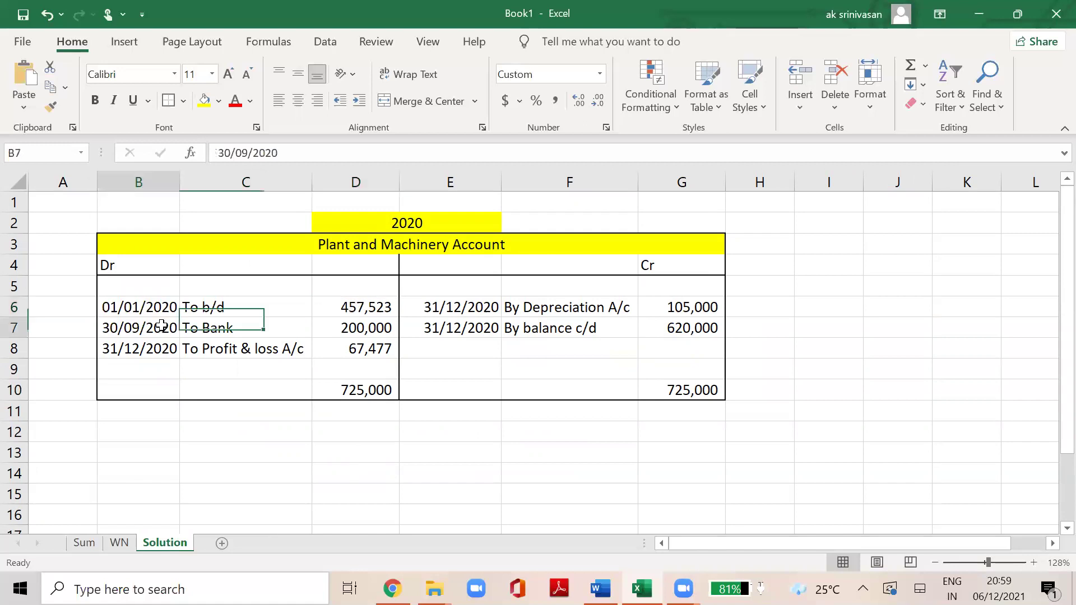
click(86, 544)
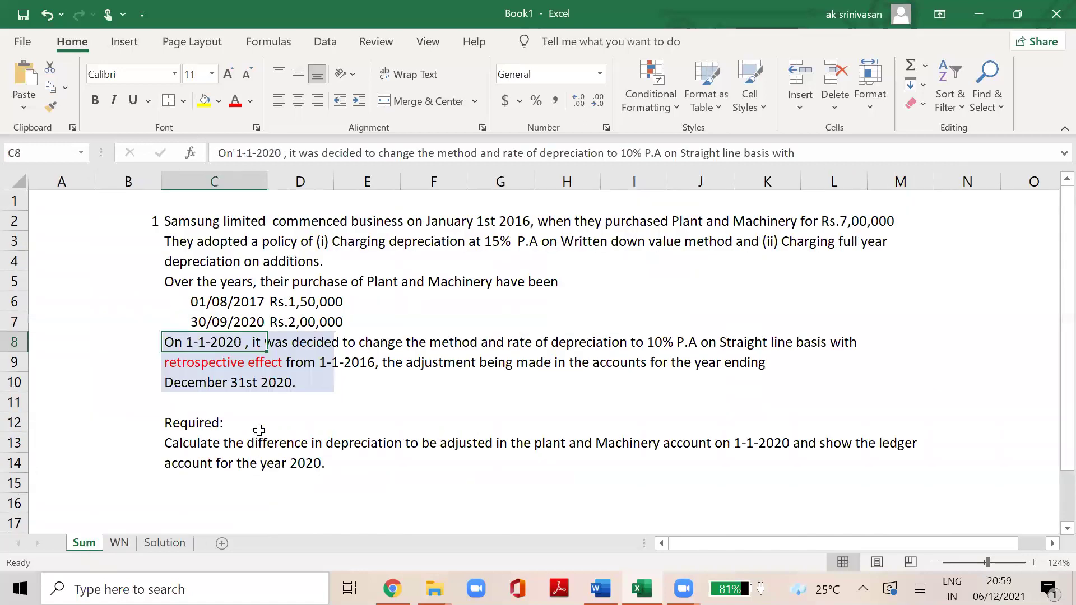
click(227, 325)
key(shift+Right)
key(shift+Right)
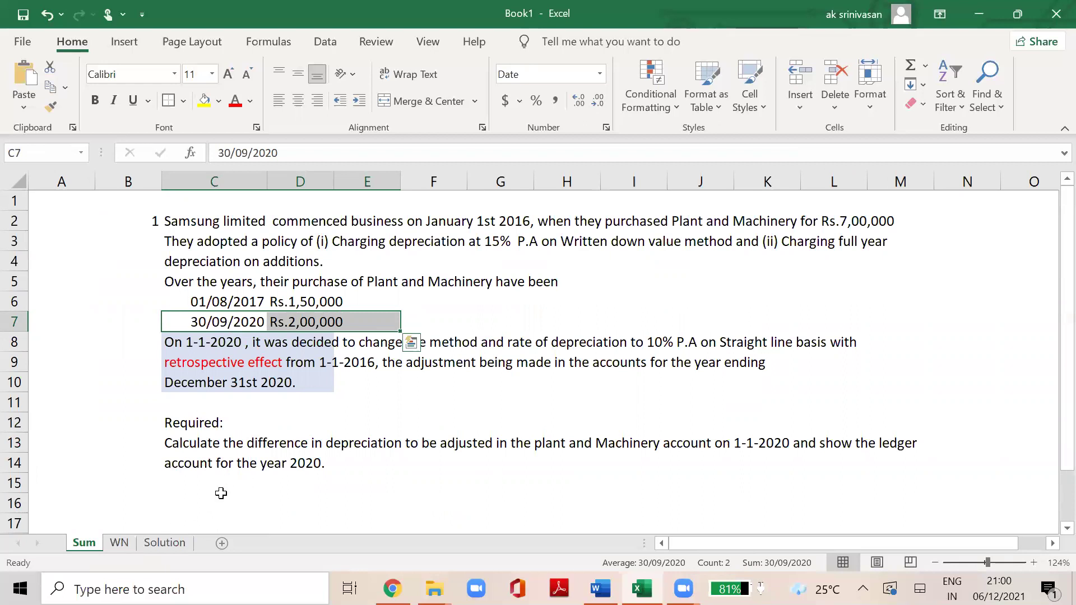
click(163, 542)
click(268, 423)
click(162, 330)
click(368, 329)
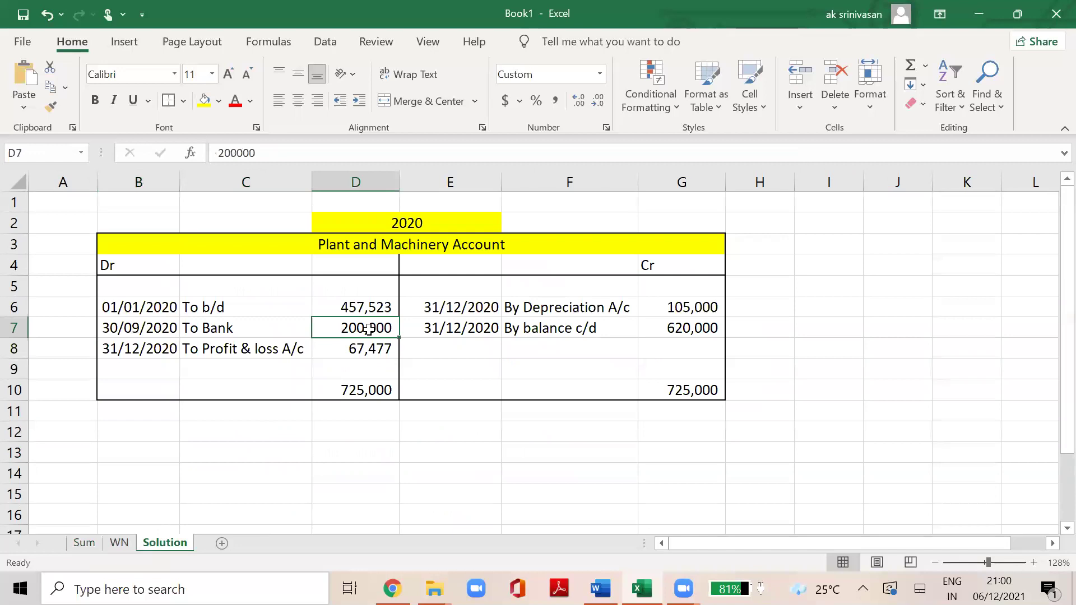
Compare the To Profit & loss A/c entry in the account with the adjusting journal entry in rows 56 and 57 of the WN sheet.
click(235, 348)
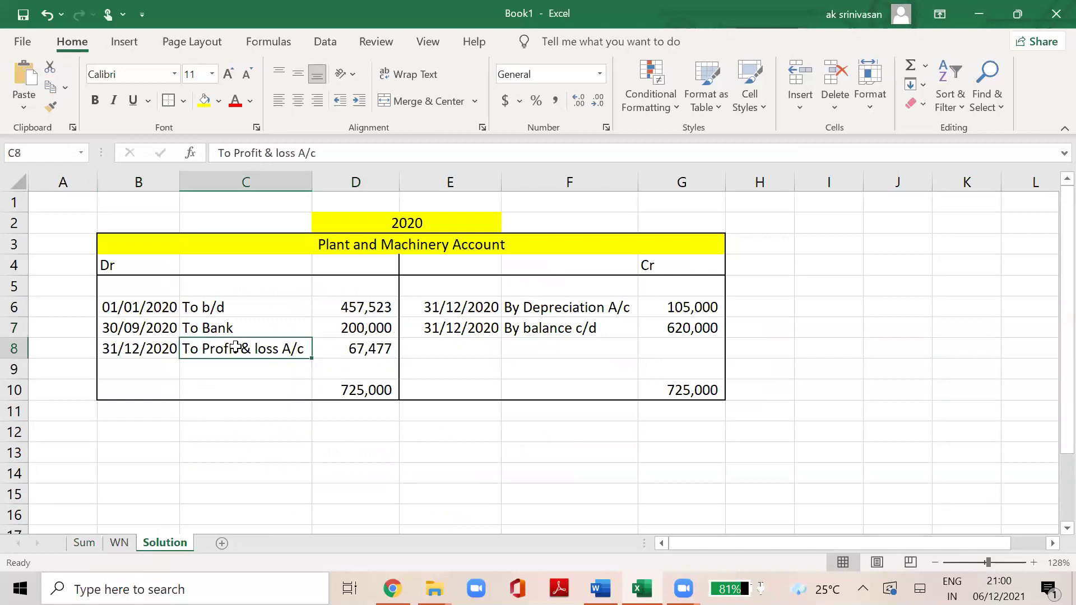
click(119, 543)
drag(1065, 241, 1050, 464)
click(304, 341)
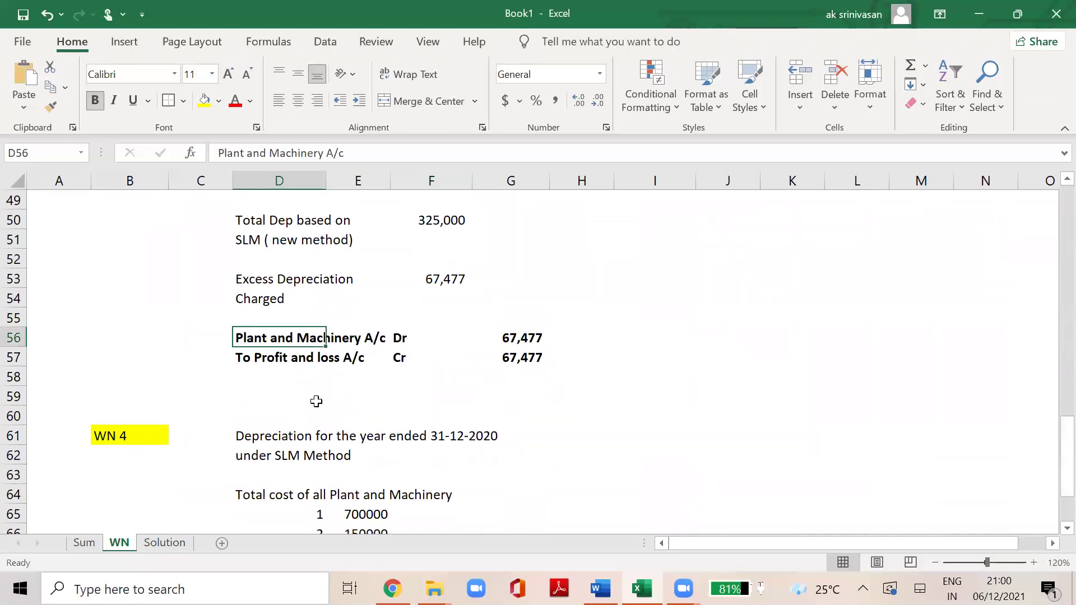
click(518, 357)
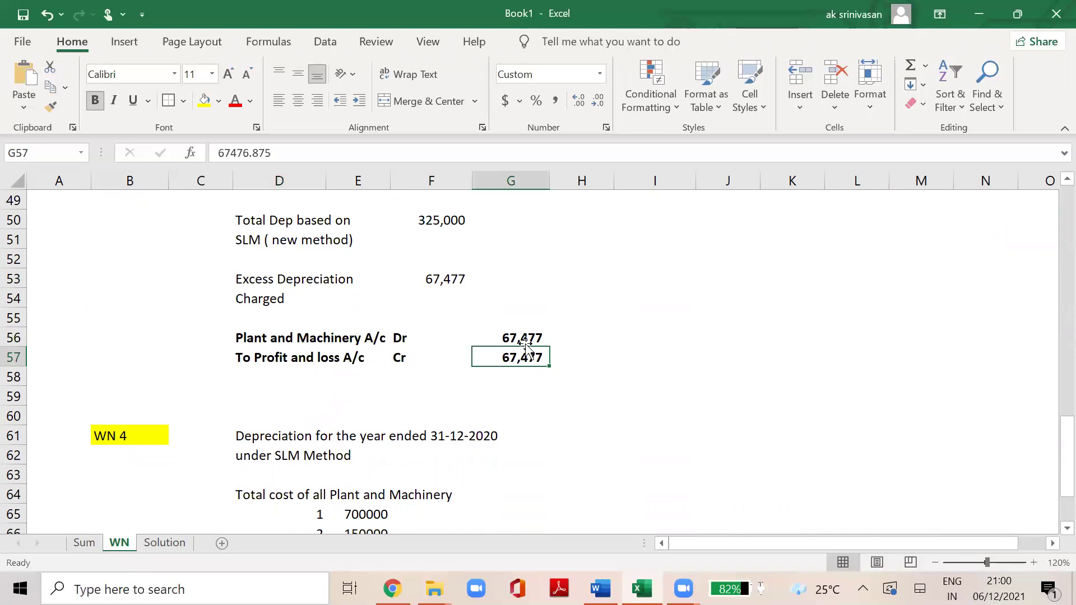
click(603, 352)
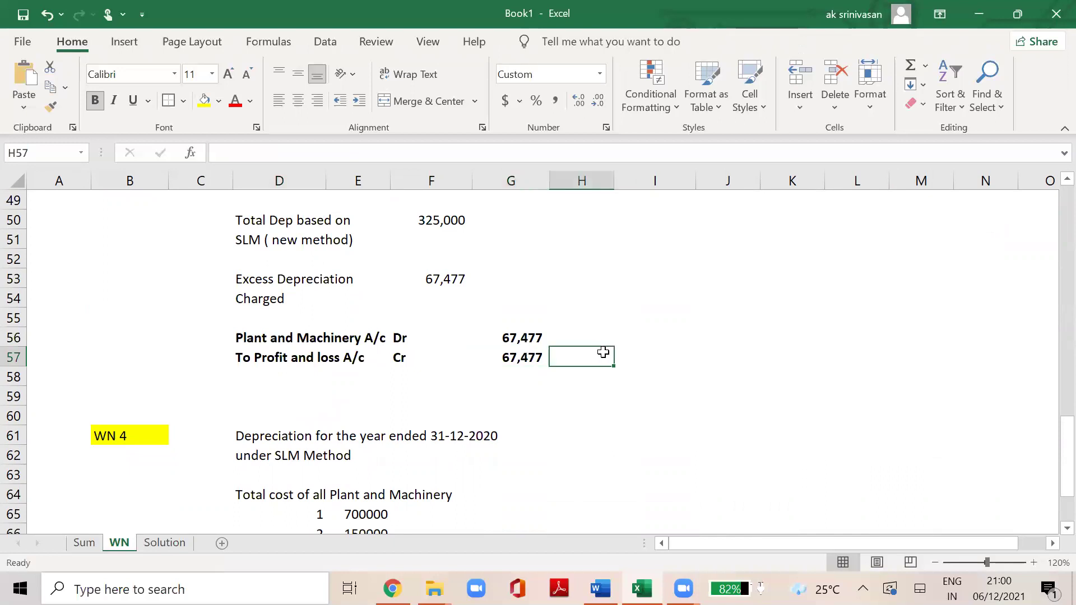
click(526, 336)
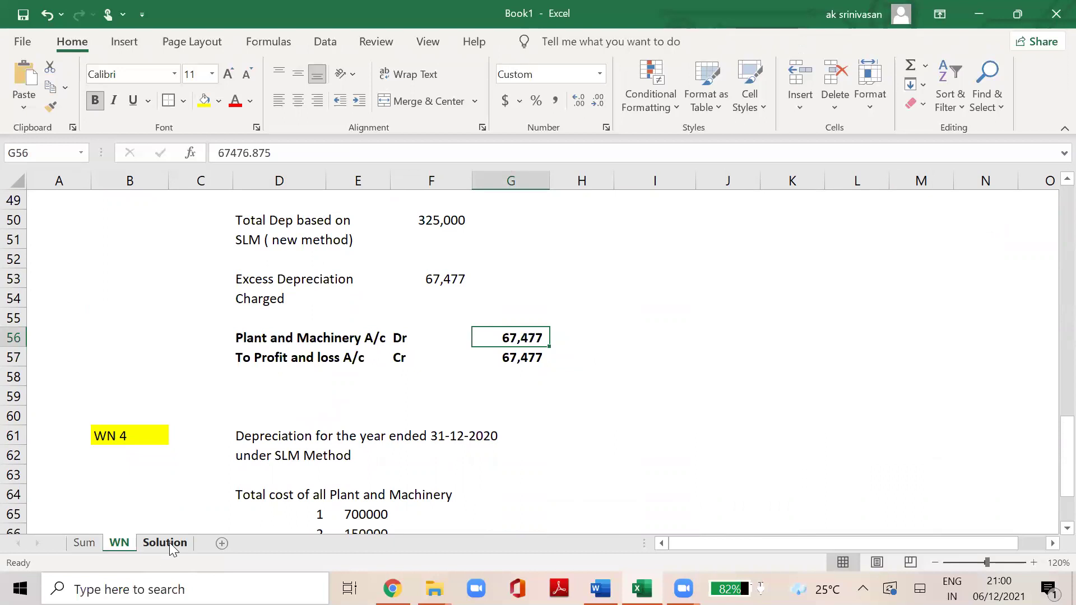
click(169, 542)
click(368, 348)
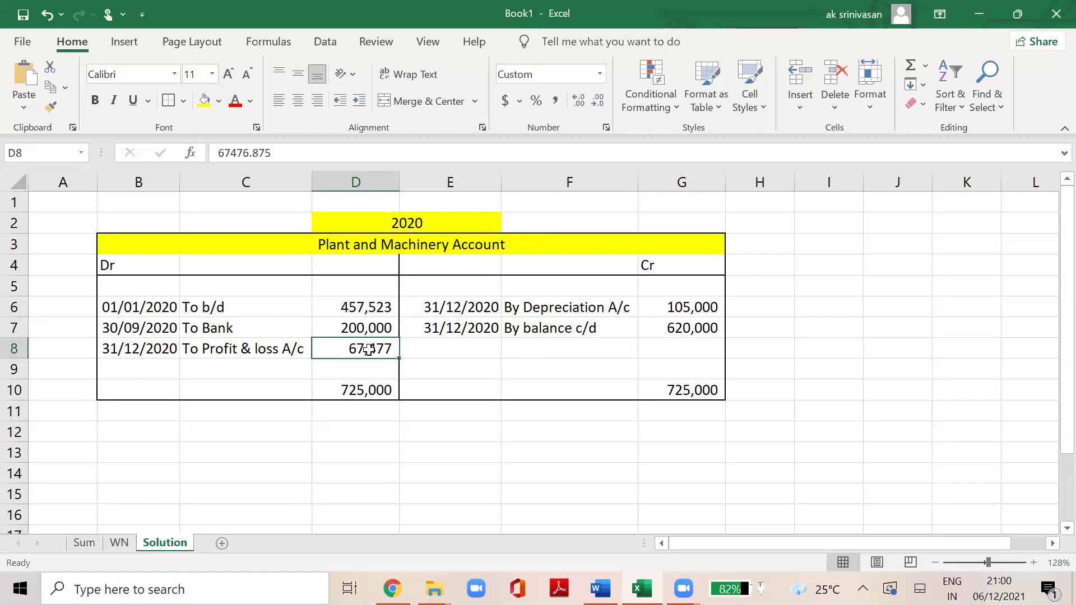
Examine the 31/12/2020 By Depreciation A/c entry, and view the 31/12/2019 depreciation rows in both SLM tables on the WN sheet.
click(470, 305)
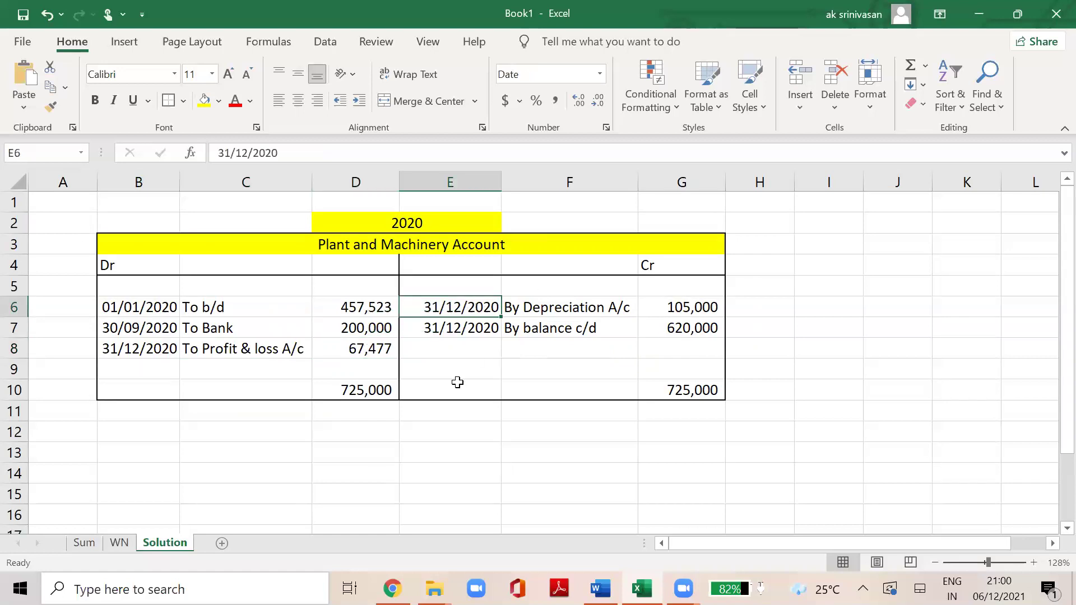
click(550, 299)
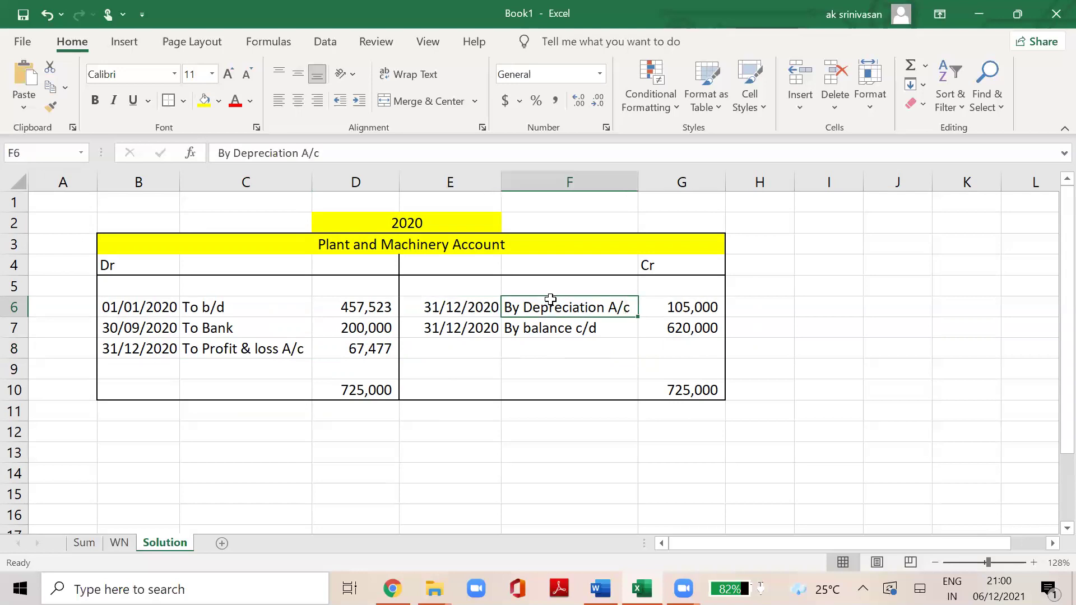
click(128, 542)
drag(1067, 454, 1054, 358)
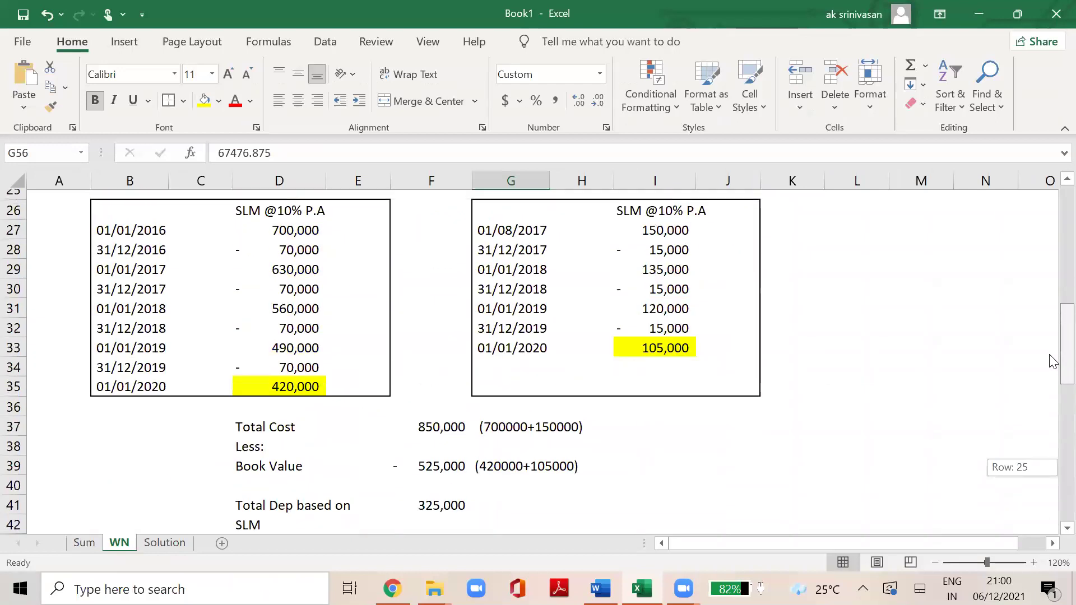
click(155, 362)
click(303, 363)
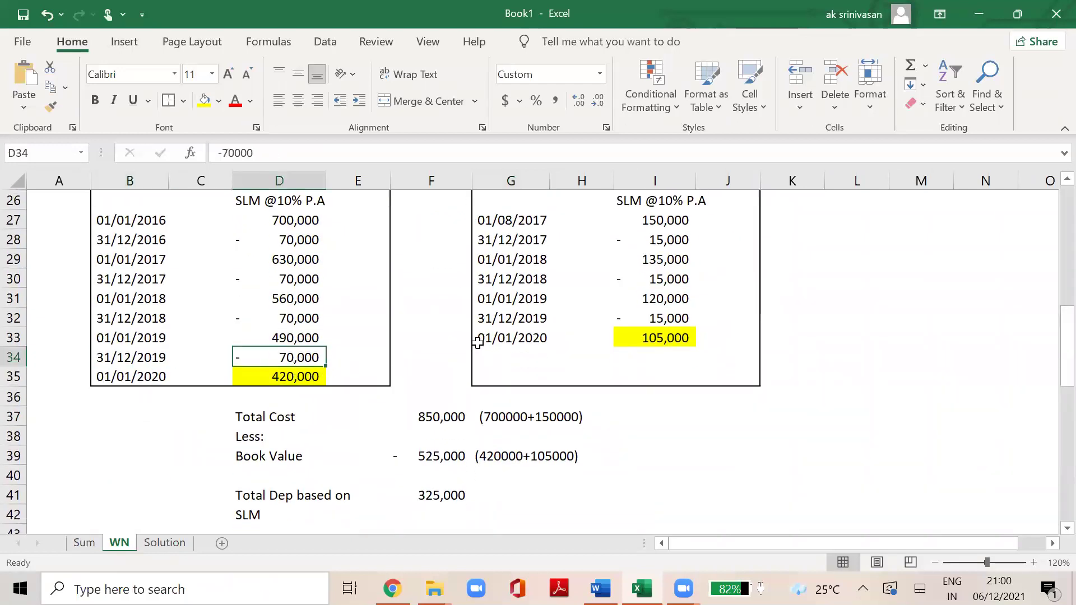
click(510, 317)
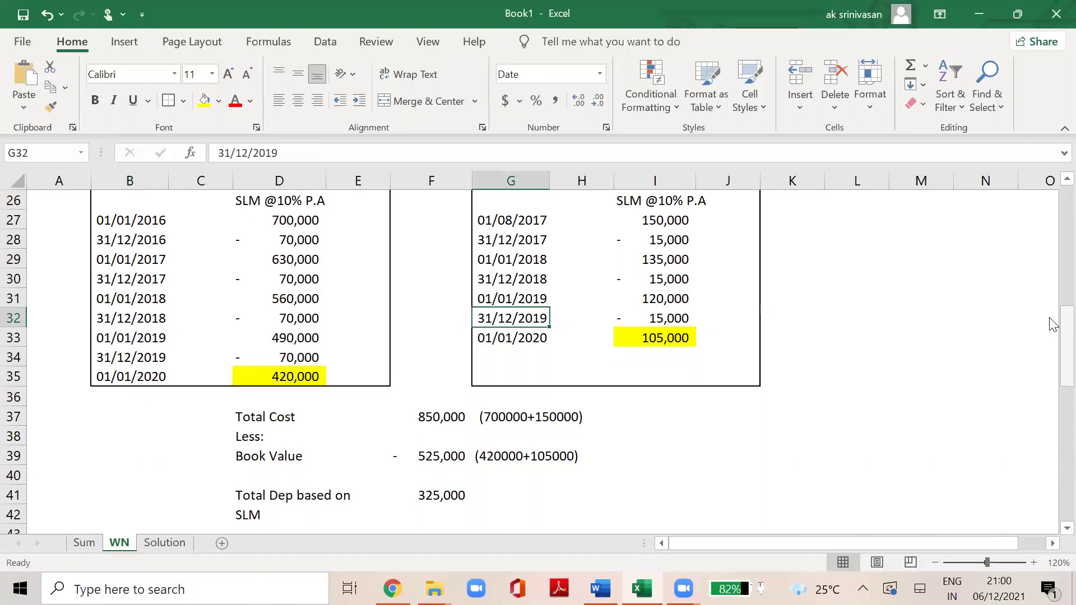
Recheck the 2020 ledger requirement on the Sum sheet, and examine the WN 4 heading for depreciation under the SLM method.
click(84, 542)
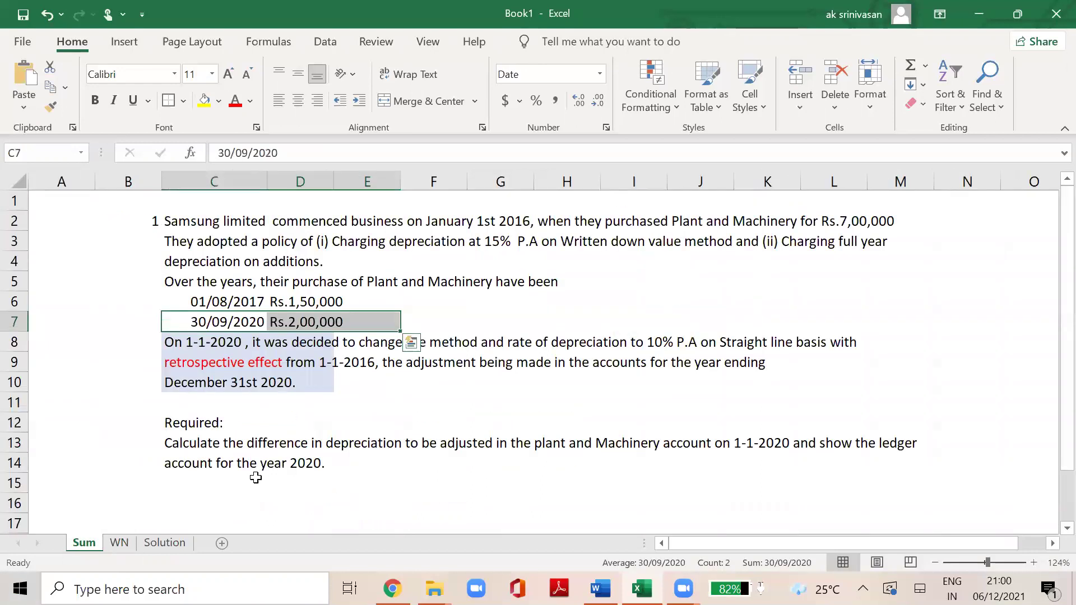
click(295, 468)
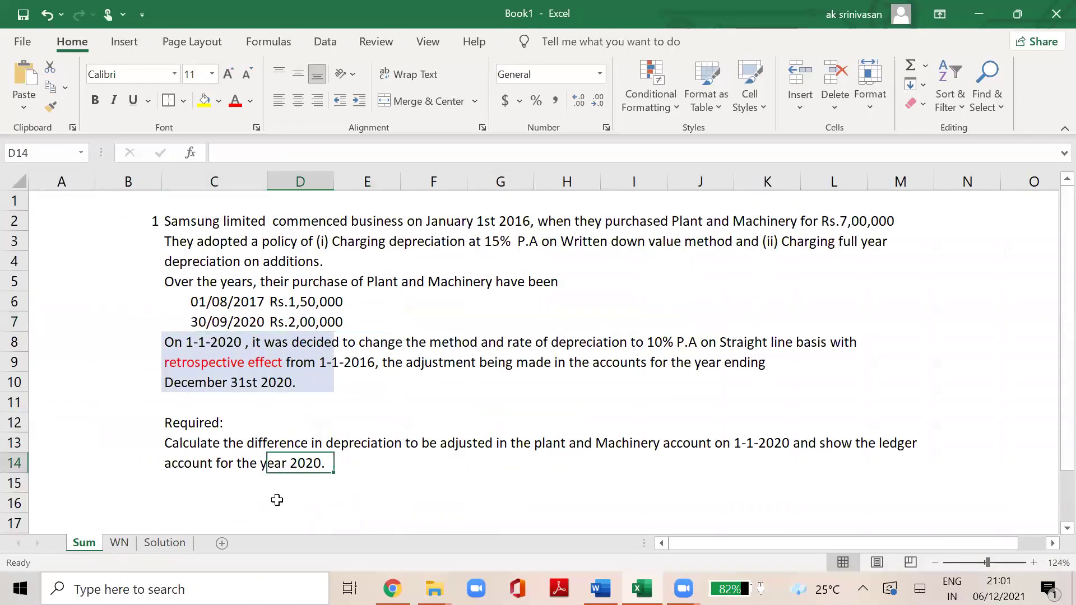
click(119, 543)
drag(1052, 313, 1052, 512)
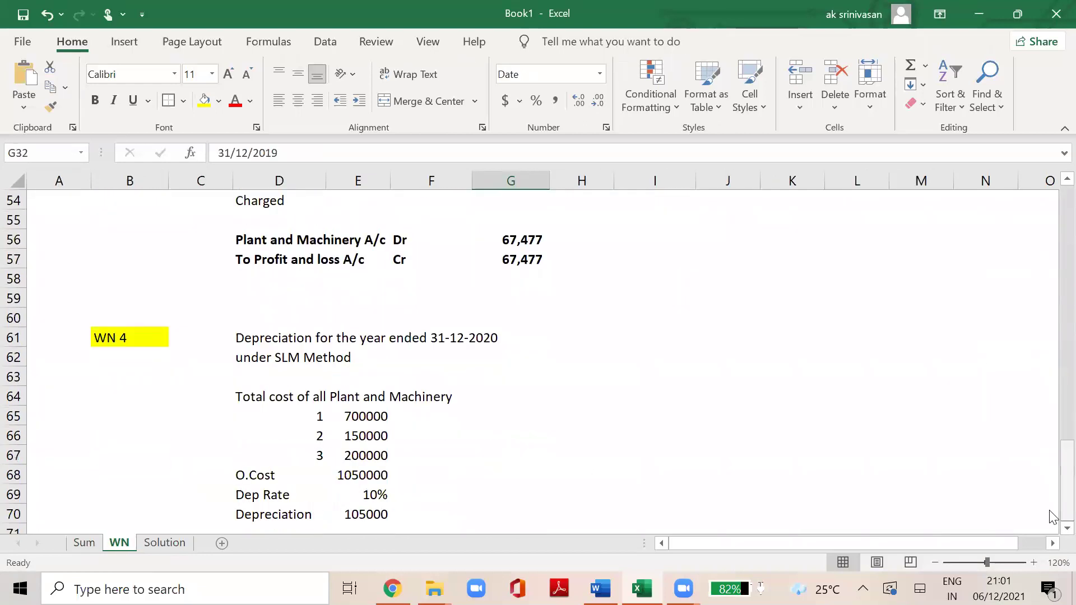
click(119, 339)
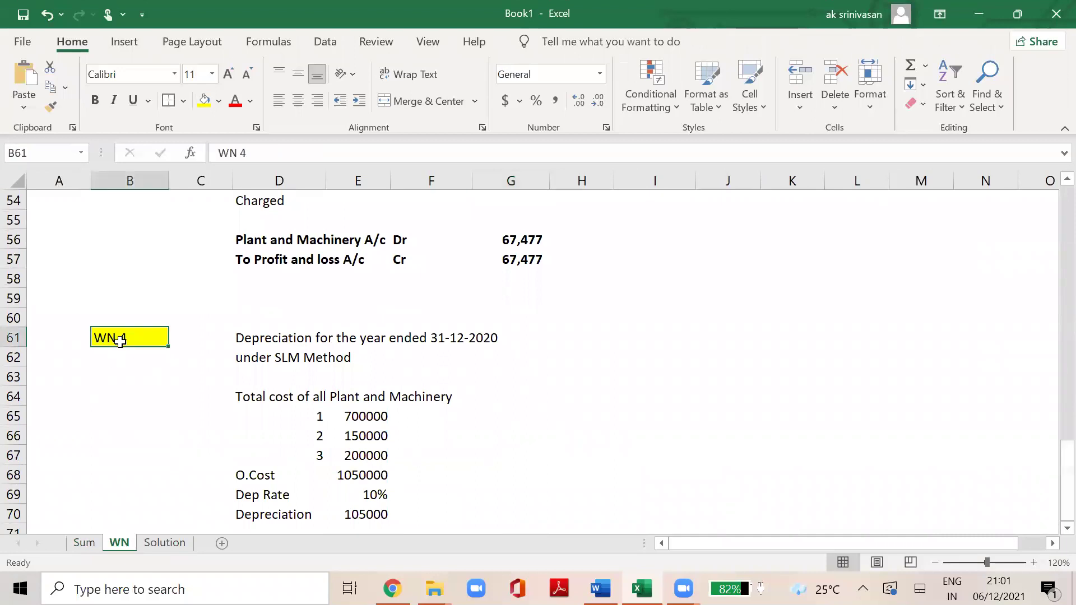
key(Right)
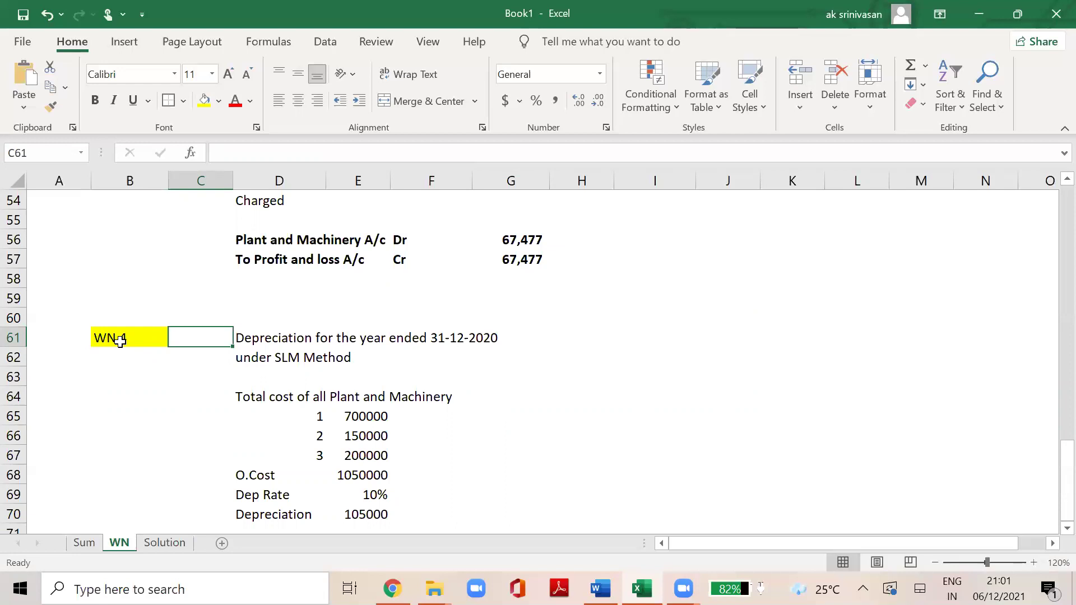
key(Down)
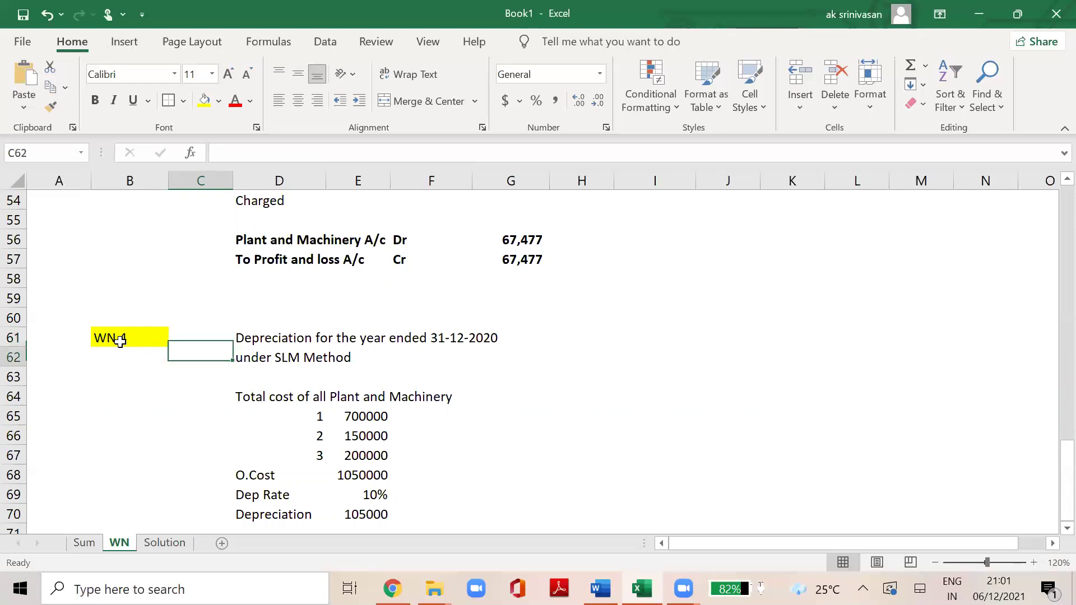
key(Right)
key(Up)
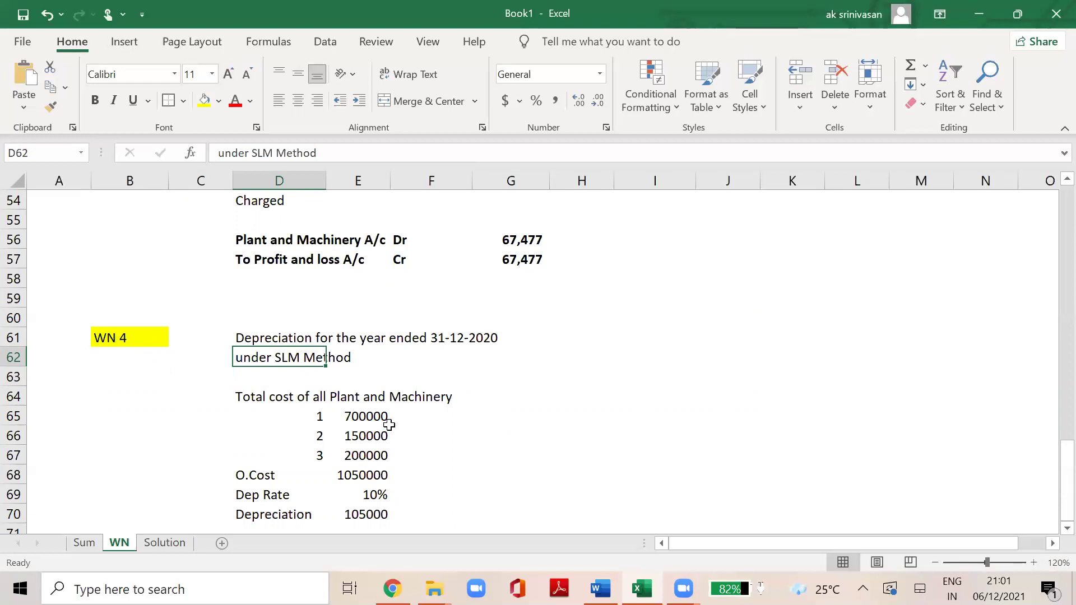
Examine the three plant and machinery costs and the O.Cost sum formula under WN 4 on the WN sheet.
click(374, 433)
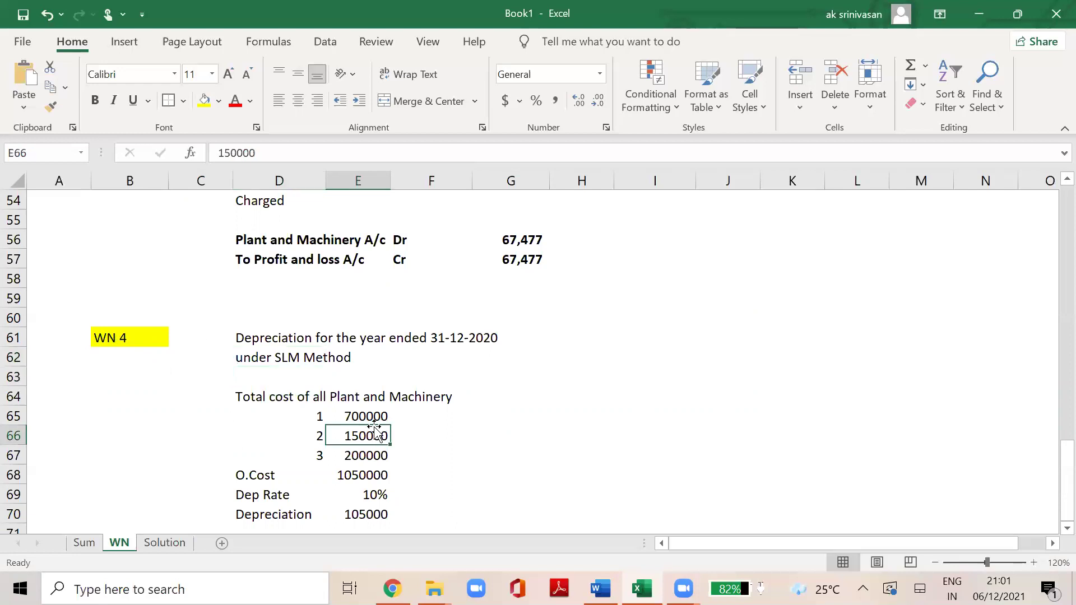
key(Up)
key(Down)
key(Down)
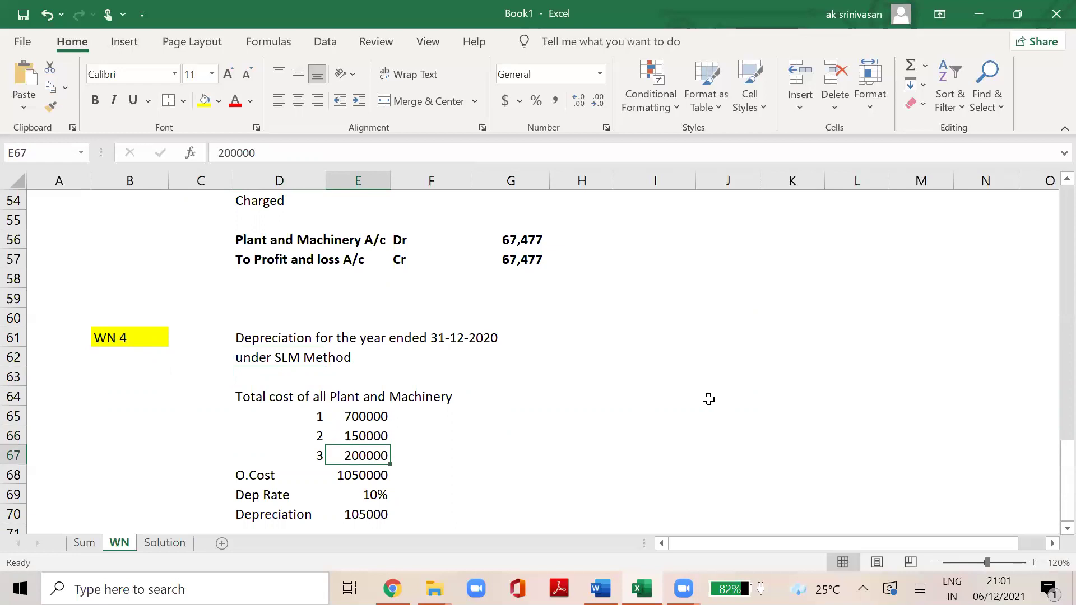
key(Down)
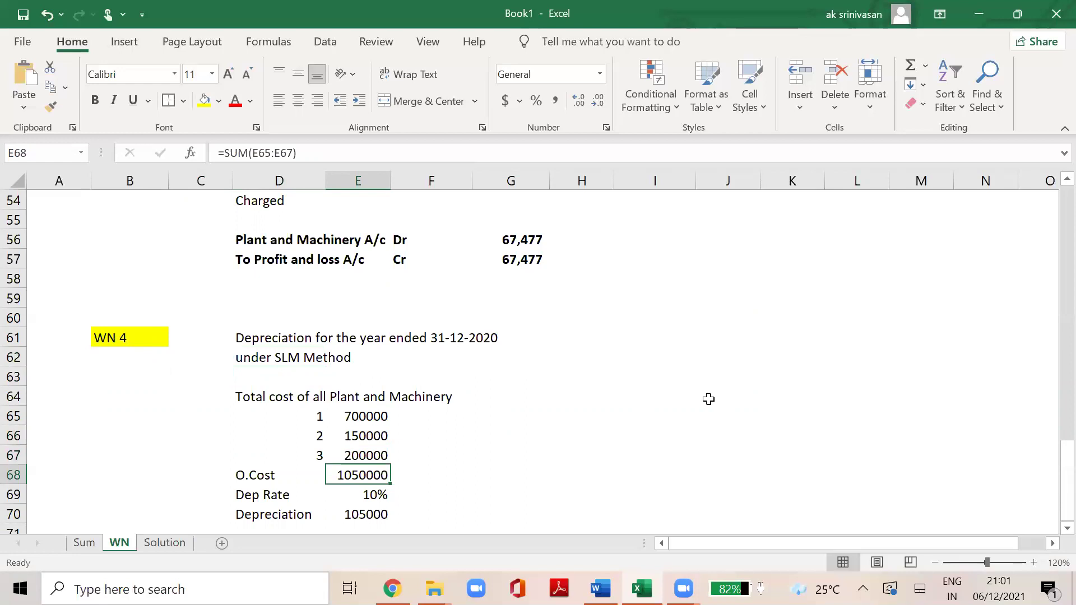
key(Up)
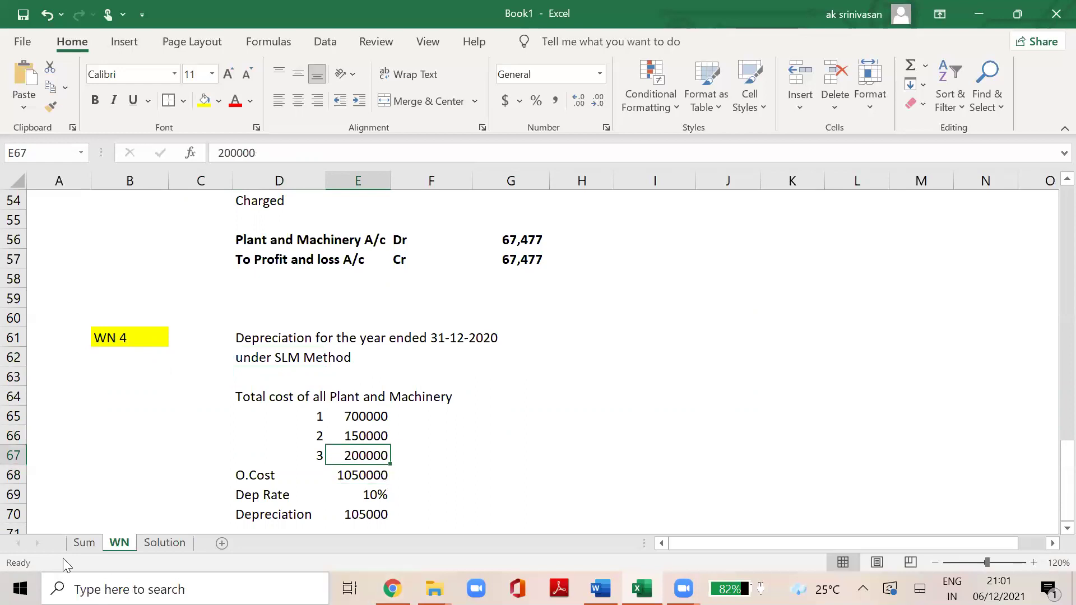
Check the 30/09/2020 purchase on the Sum sheet against the policy of charging full year depreciation on additions.
click(87, 546)
click(220, 325)
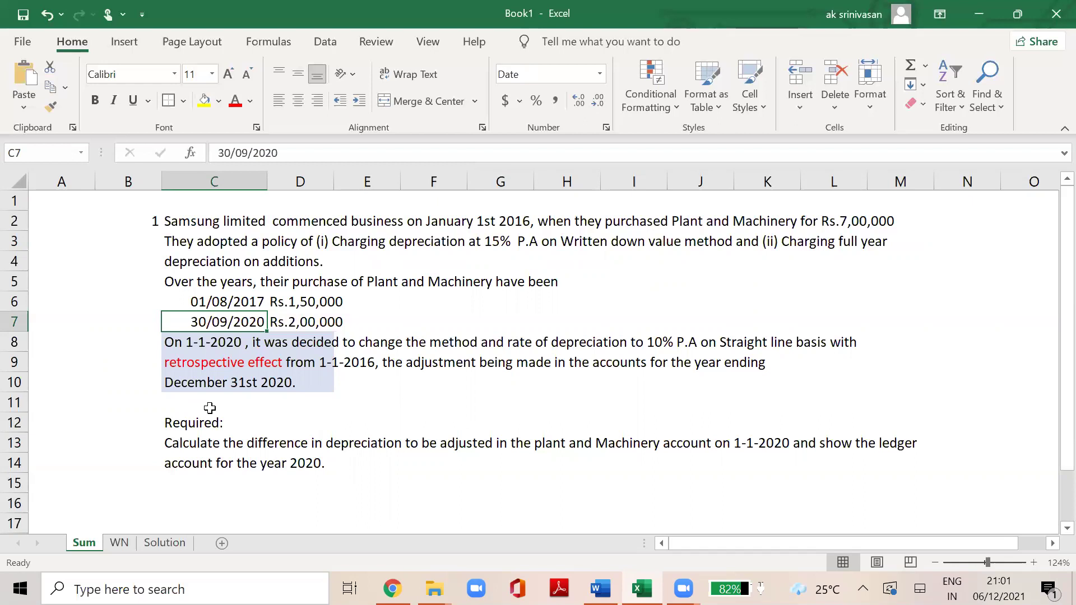
click(806, 244)
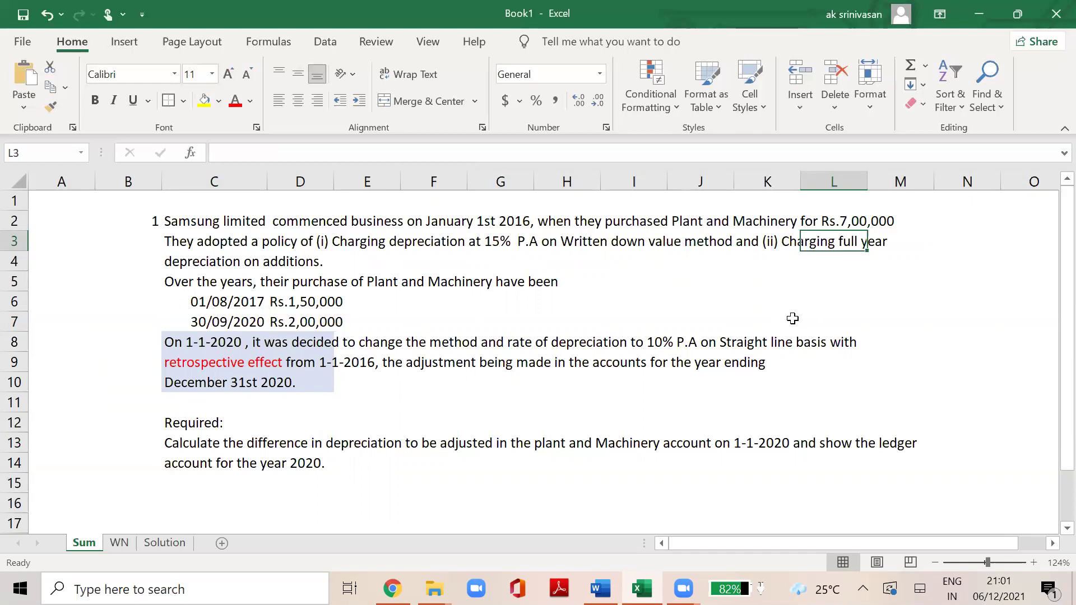
Trace the WN 4 depreciation calculation on the WN sheet through the O.Cost, Dep Rate and Depreciation cells.
click(171, 543)
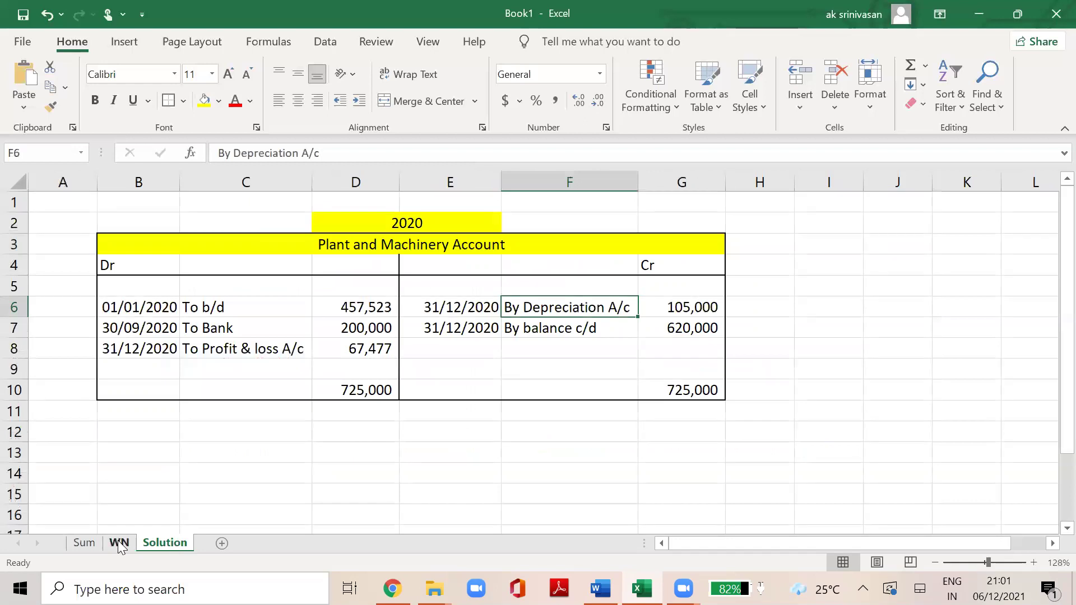
click(119, 544)
click(372, 474)
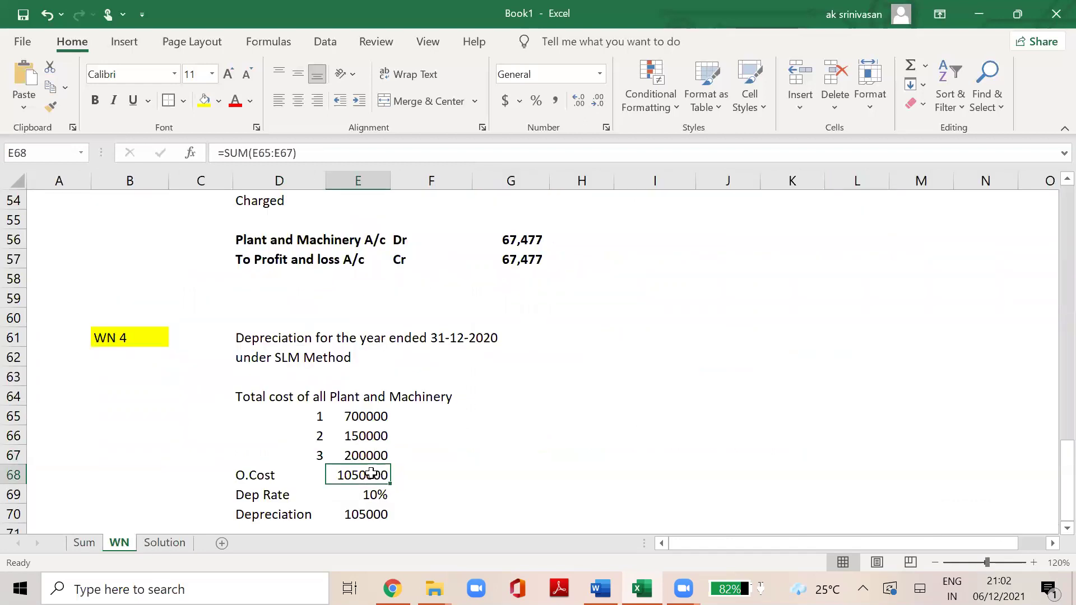
click(373, 492)
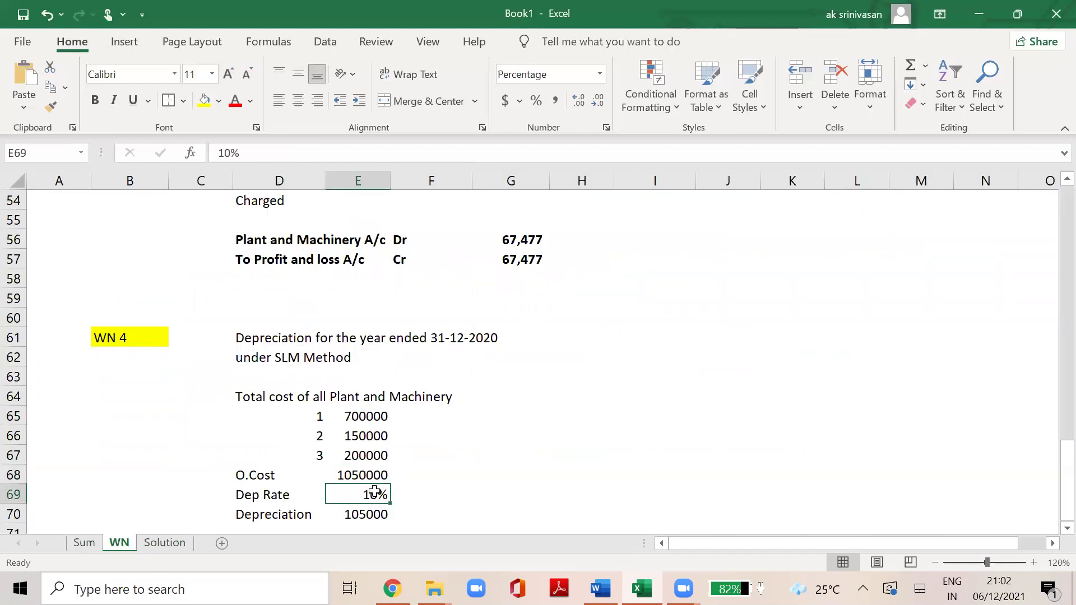
click(378, 514)
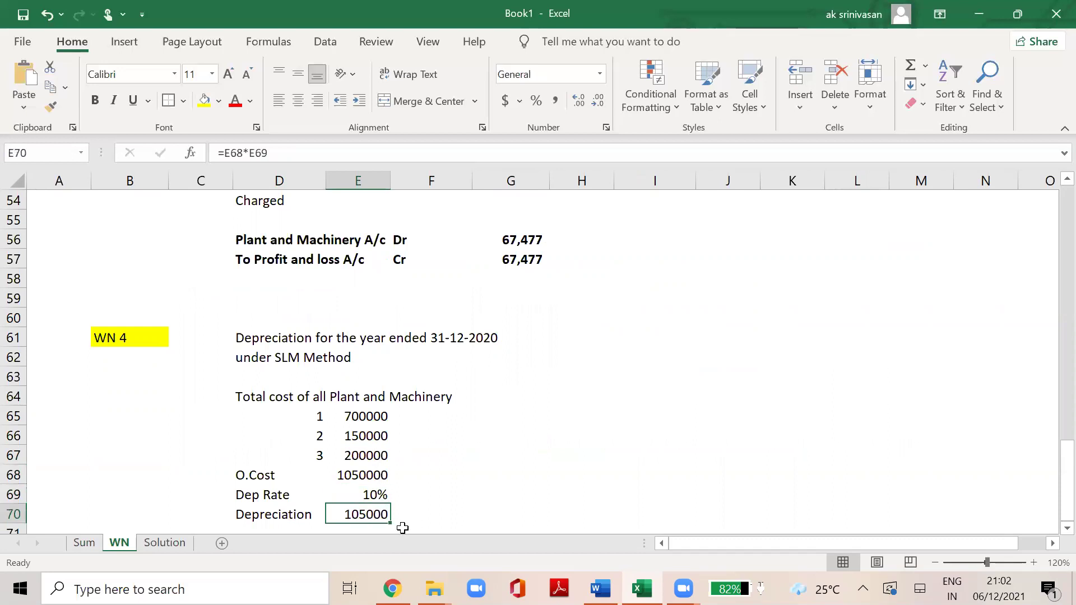
Check the date and amount of the By Depreciation A/c entry in the Plant and Machinery Account on the Solution sheet.
click(164, 543)
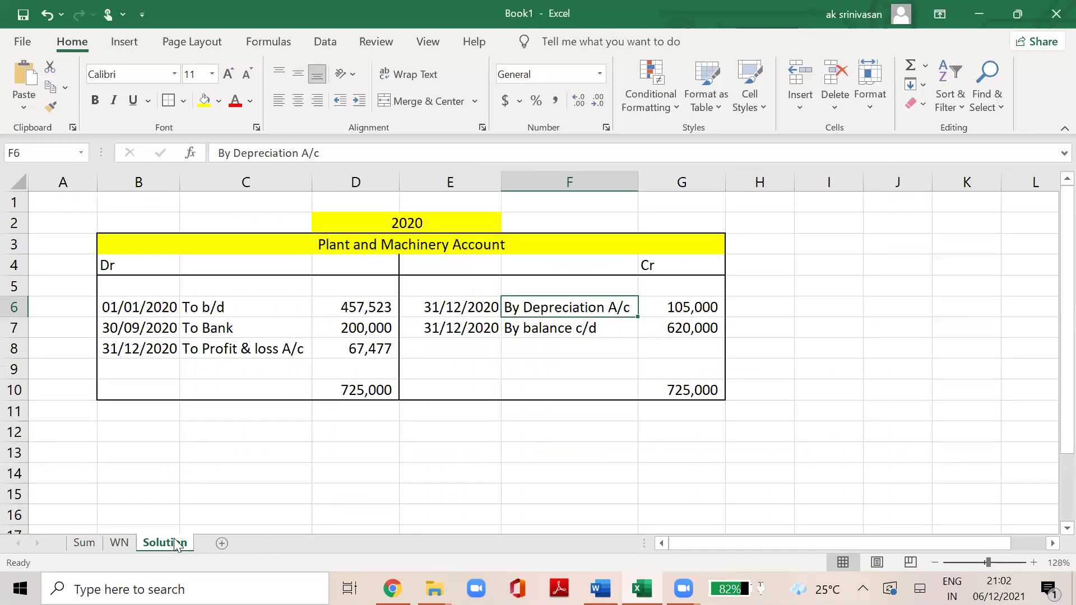
click(459, 313)
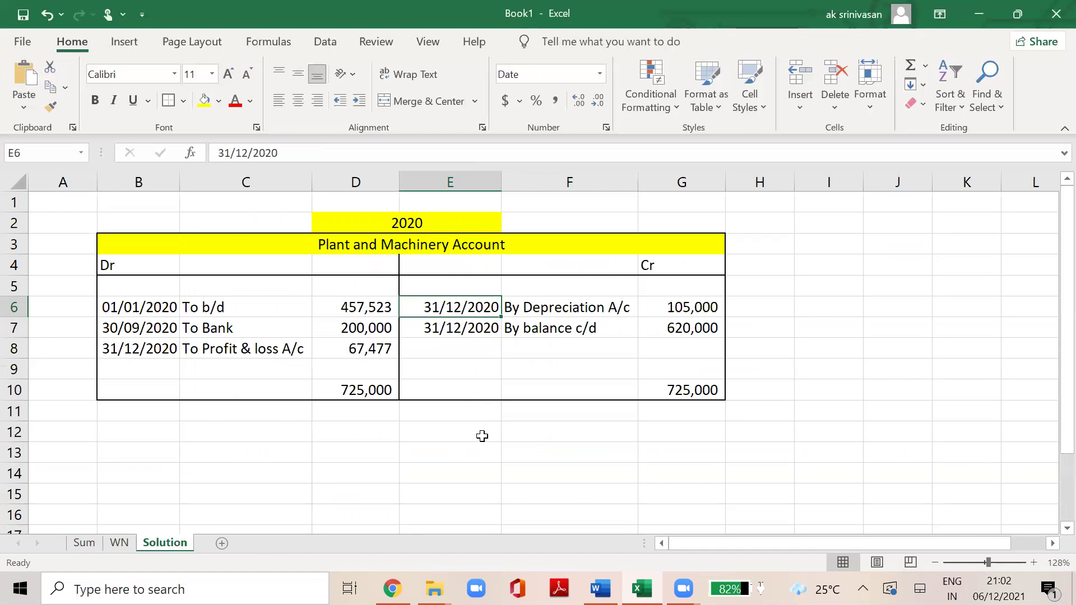
click(691, 310)
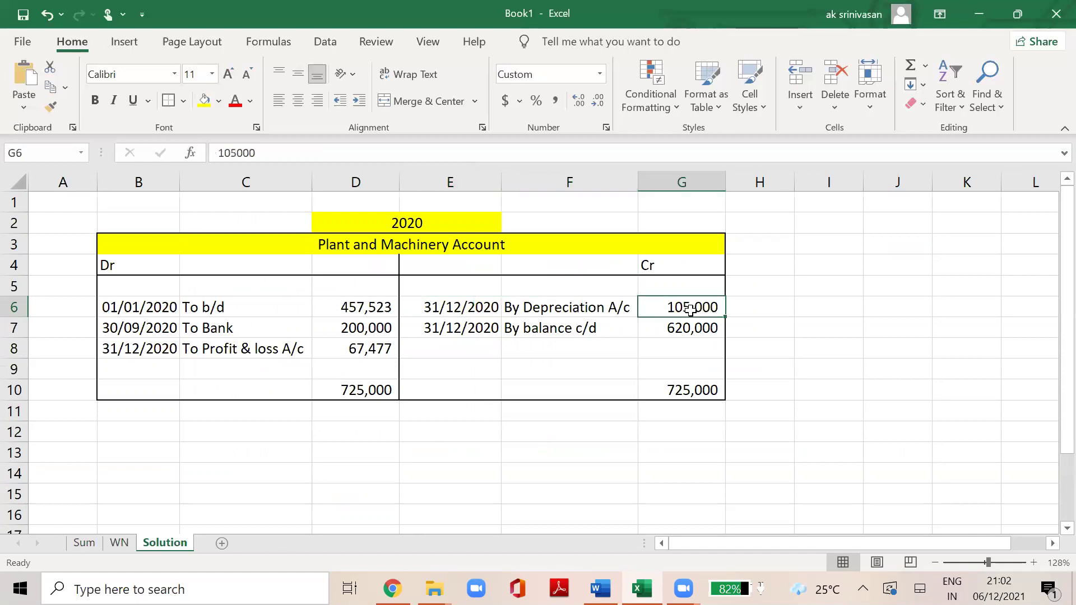
Highlight the By balance c/d label and its amount in the Plant and Machinery Account with yellow fill.
click(564, 326)
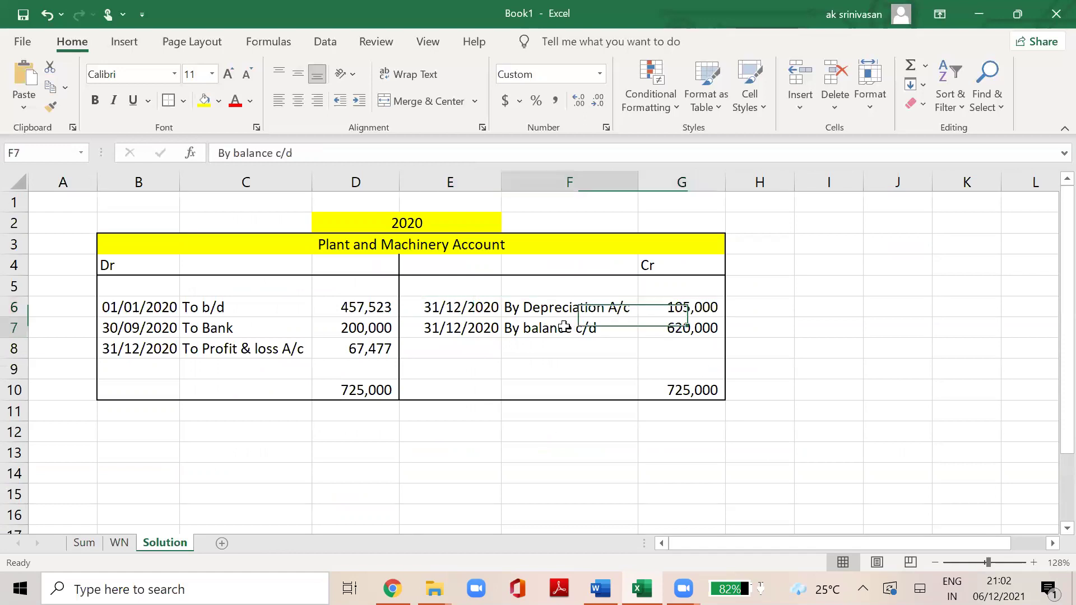
key(shift+Right)
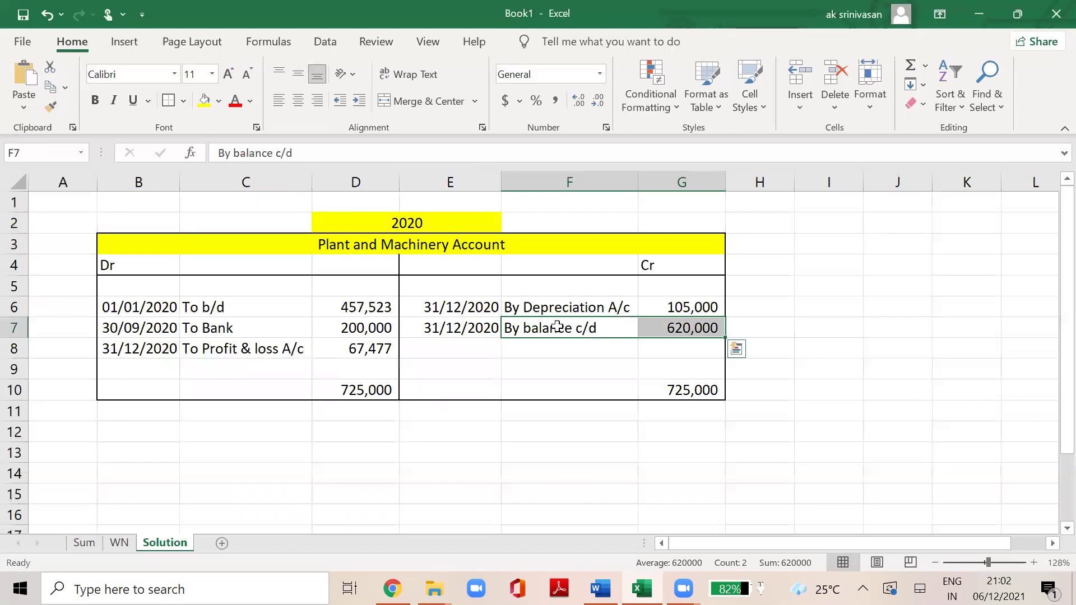
click(204, 103)
click(455, 439)
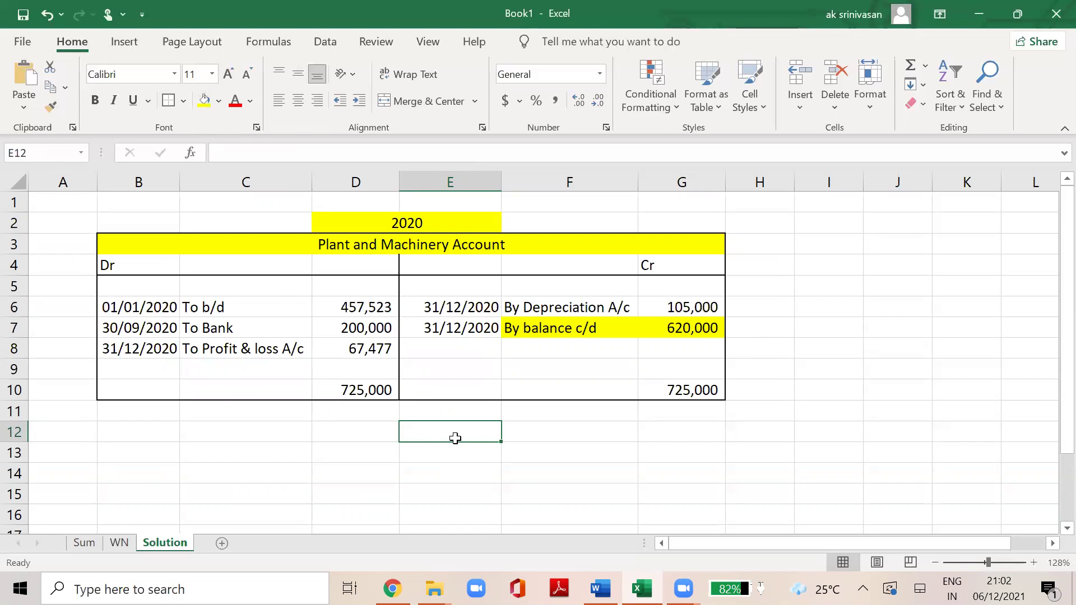
Switch to the Word document on the change in the method of depreciation and view its opening points.
click(600, 588)
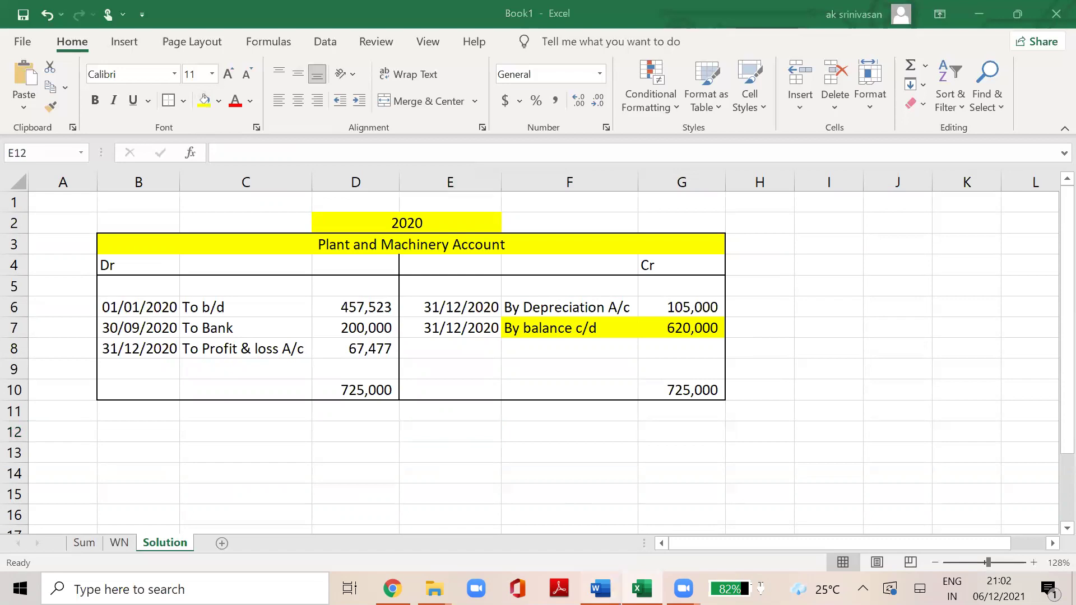
scroll(1051, 224, up, 4)
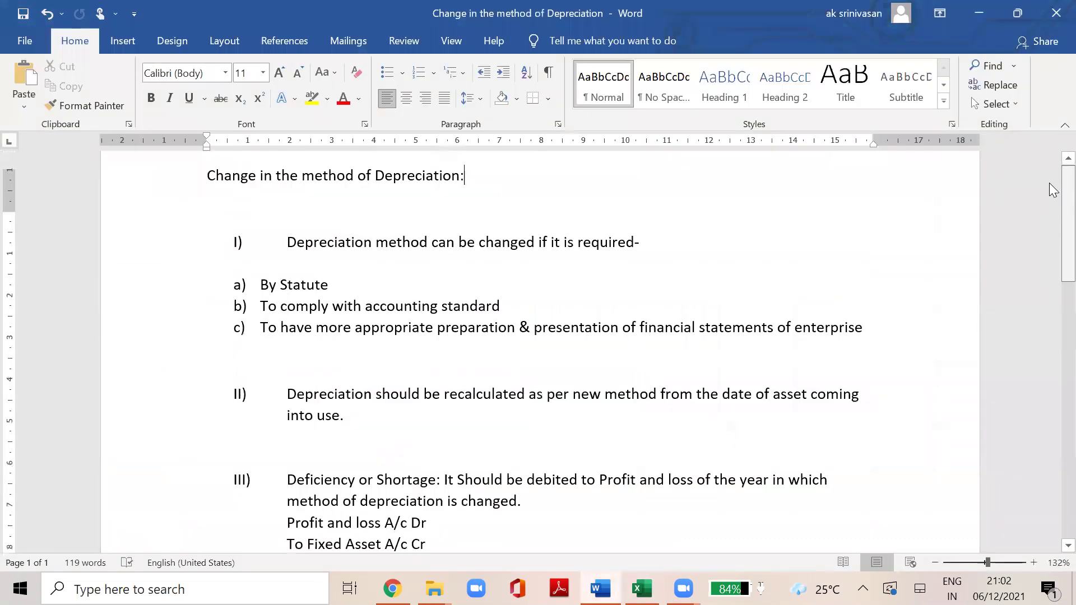